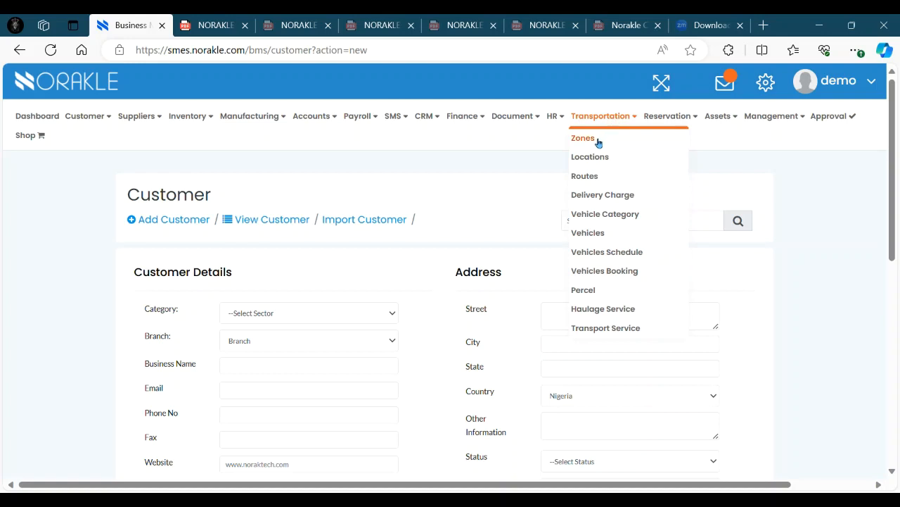
Step: View the Zones list and the Locations list of the Transportation module
left_click(591, 143)
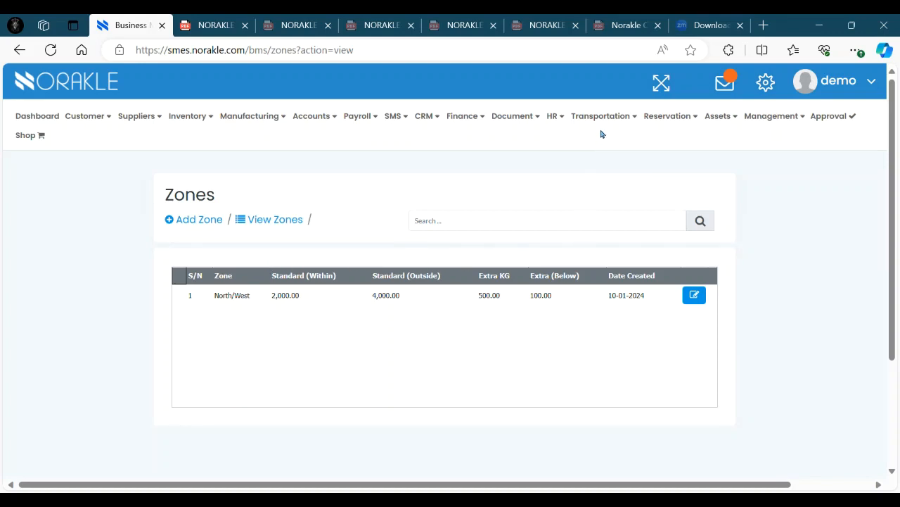
mouse_move(608, 126)
left_click(595, 161)
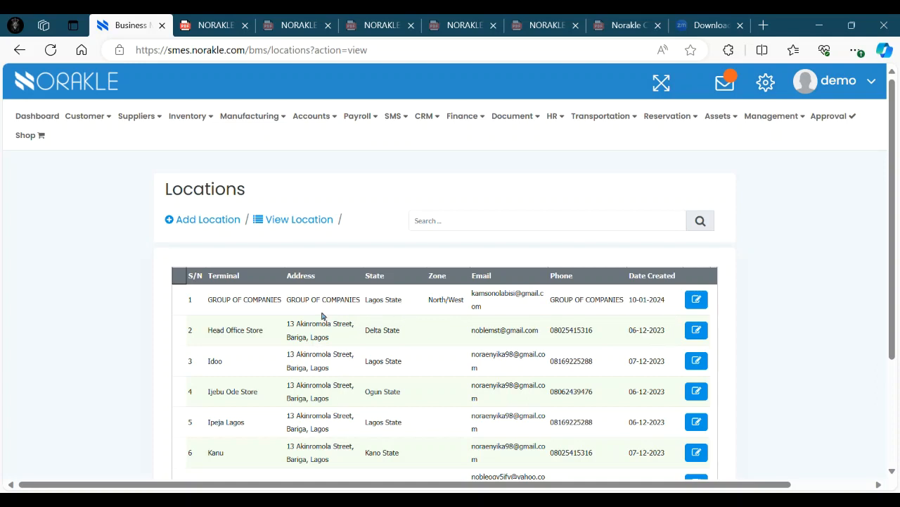
Step: Open a new location form and review its Location, Address, State, Zone, Phone Number and Email Address fields
left_click(197, 222)
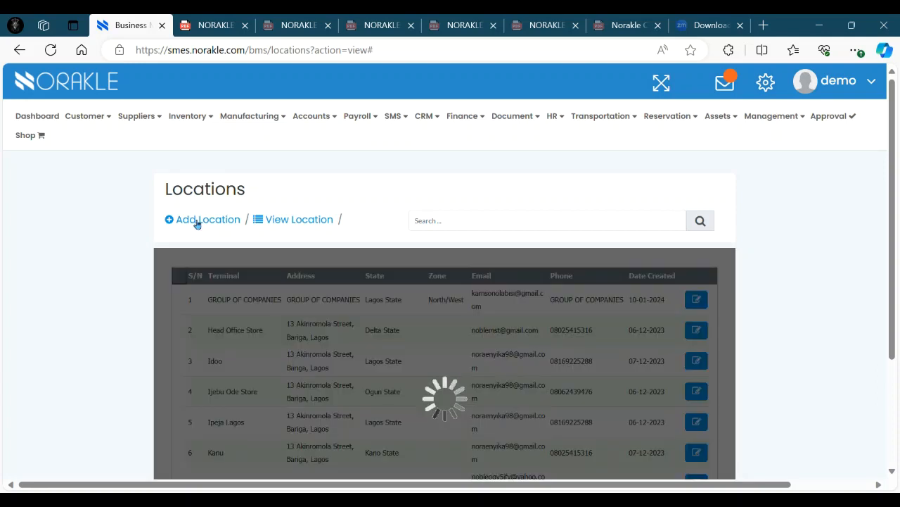
scroll(232, 297, "down", 1)
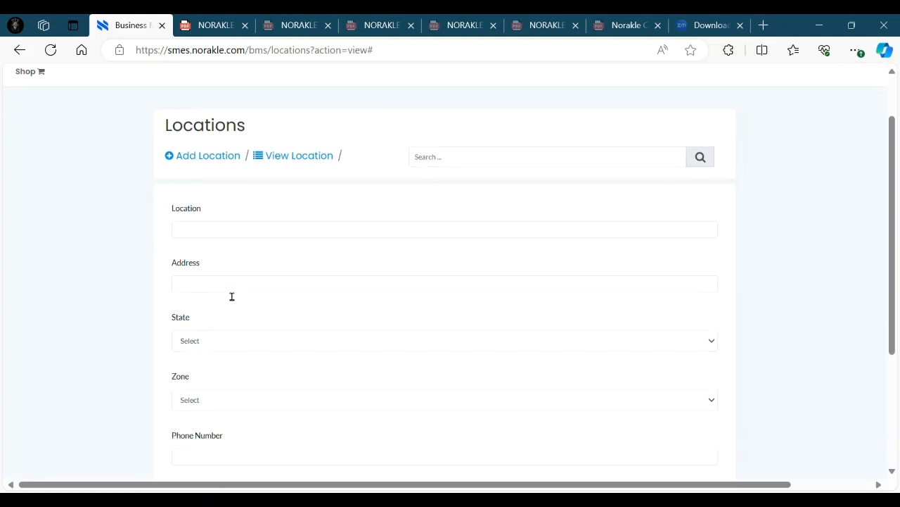
left_click(236, 218)
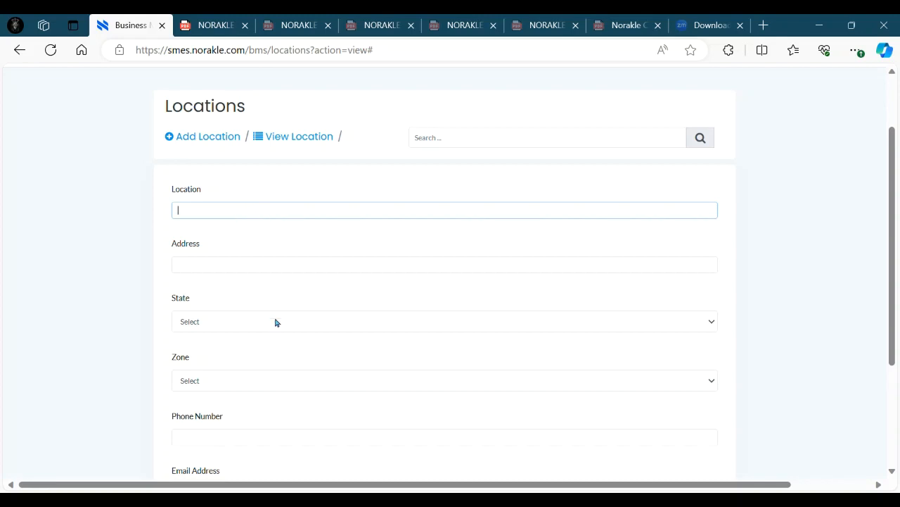
scroll(306, 349, "down", 1)
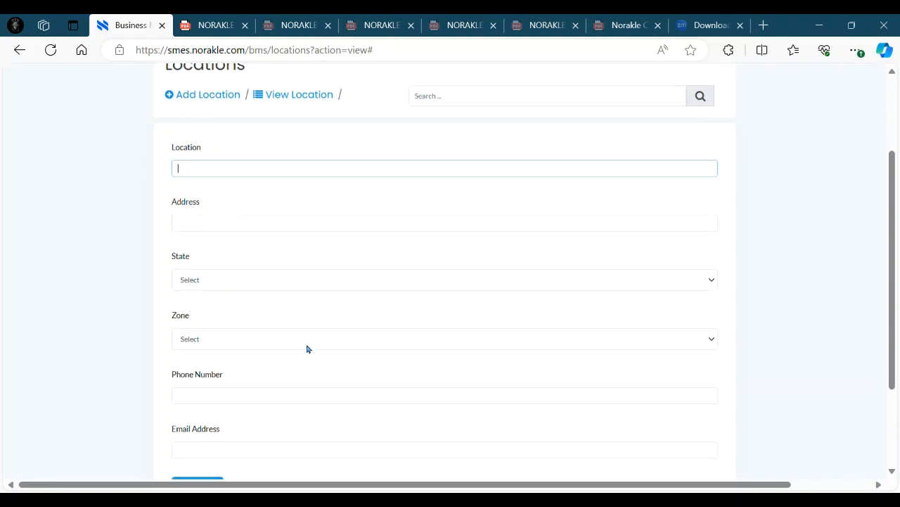
left_click(219, 280)
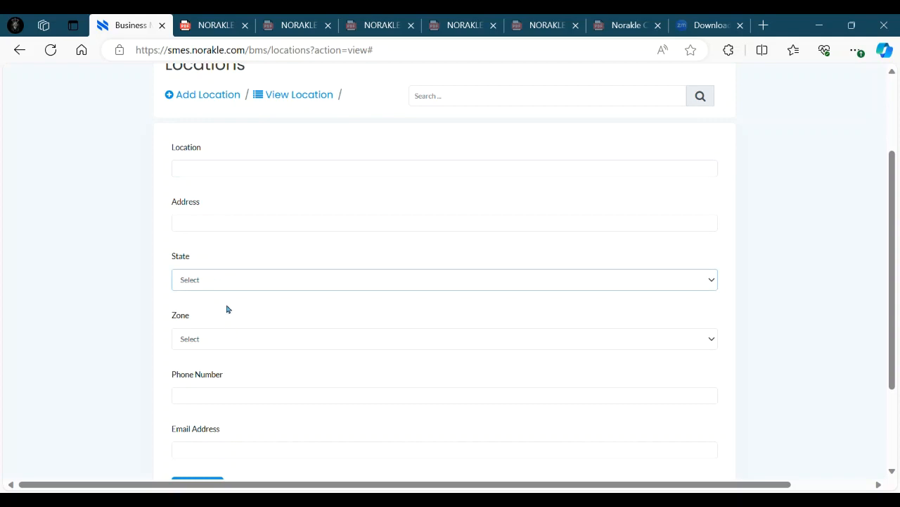
left_click(261, 262)
scroll(284, 288, "down", 2)
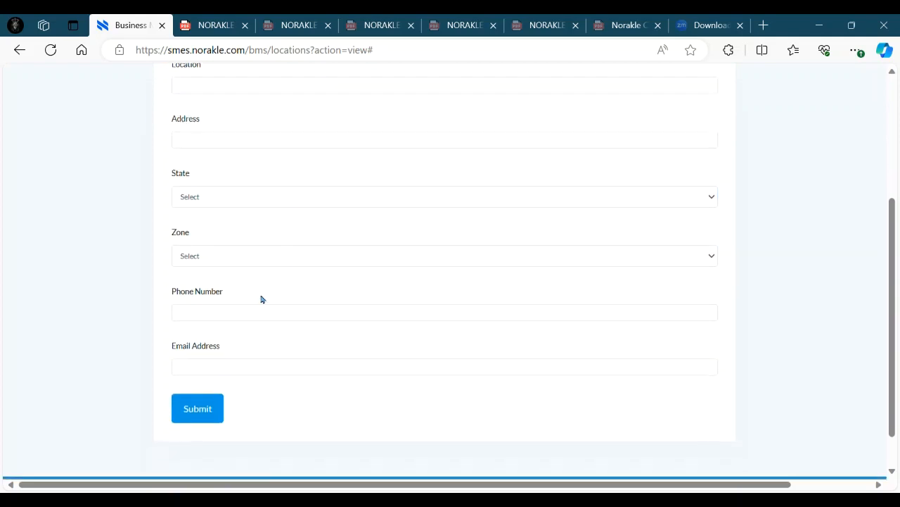
left_click(236, 261)
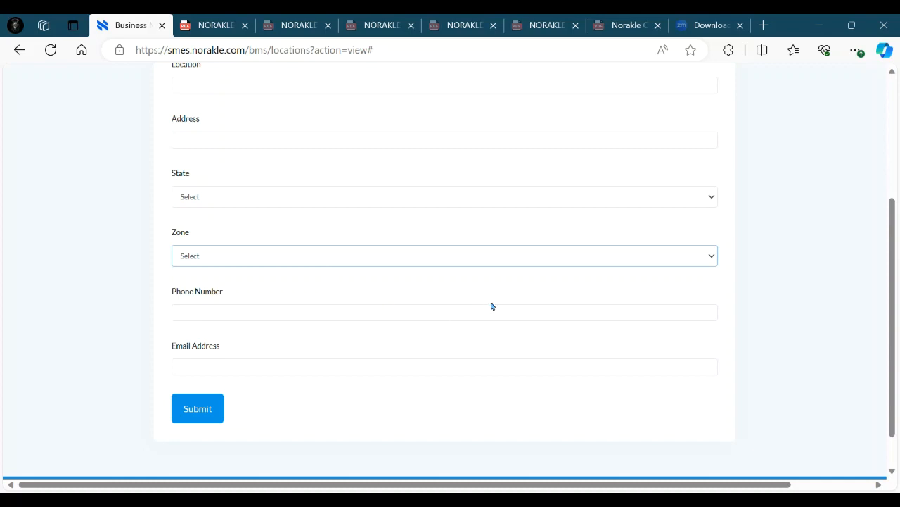
scroll(492, 306, "up", 1)
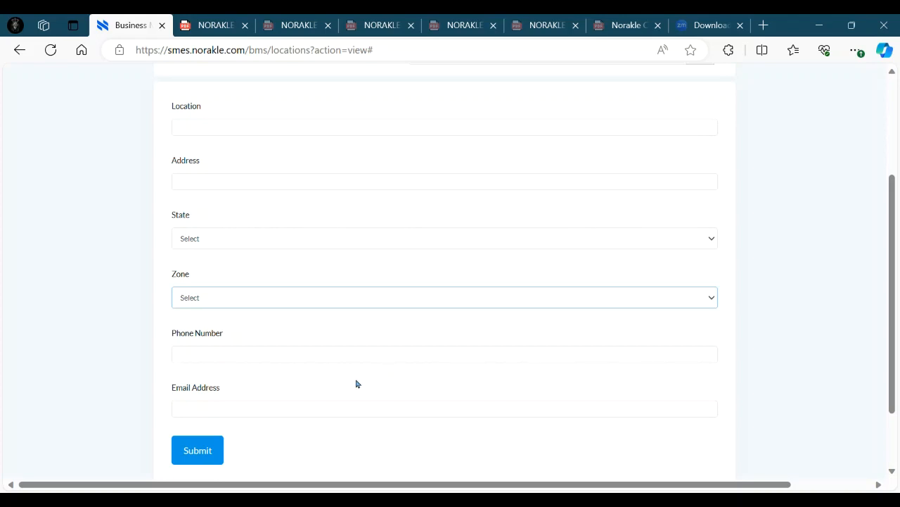
scroll(380, 396, "up", 3)
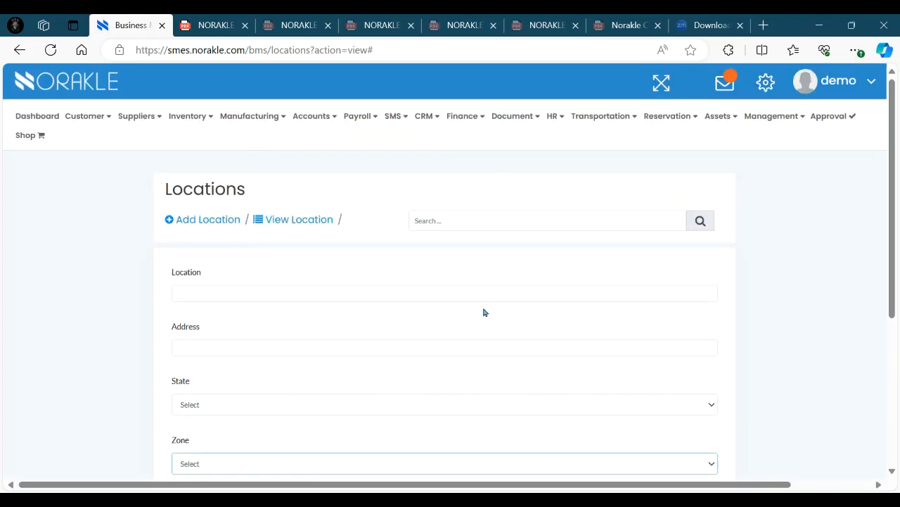
Step: Return to the list of existing locations and look through its entries
left_click(291, 222)
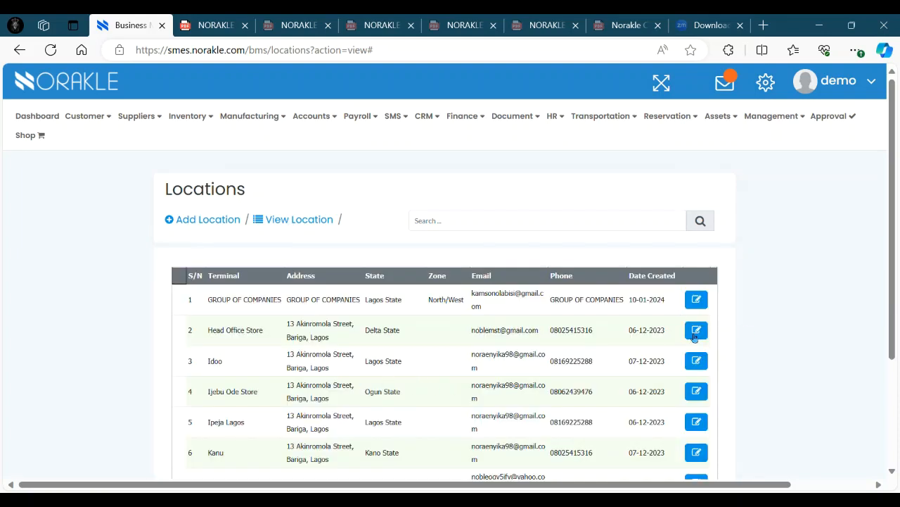
scroll(395, 339, "down", 1)
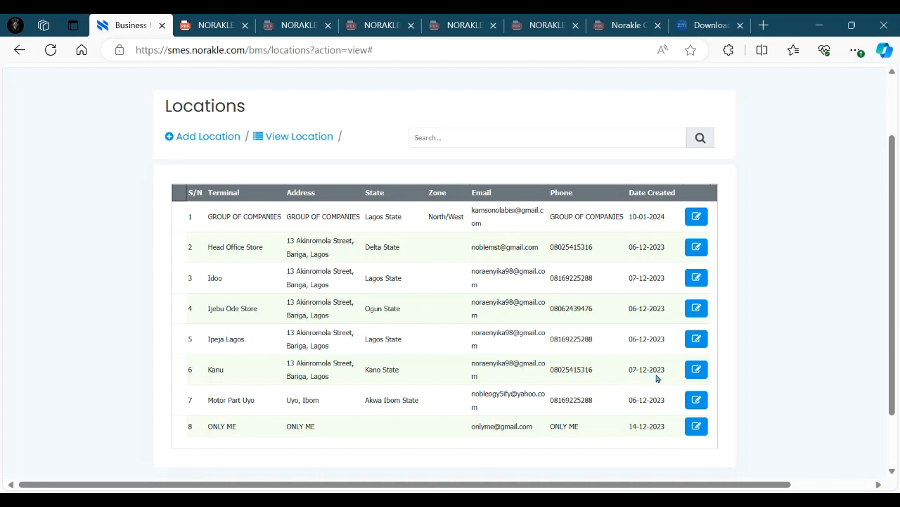
scroll(656, 378, "up", 2)
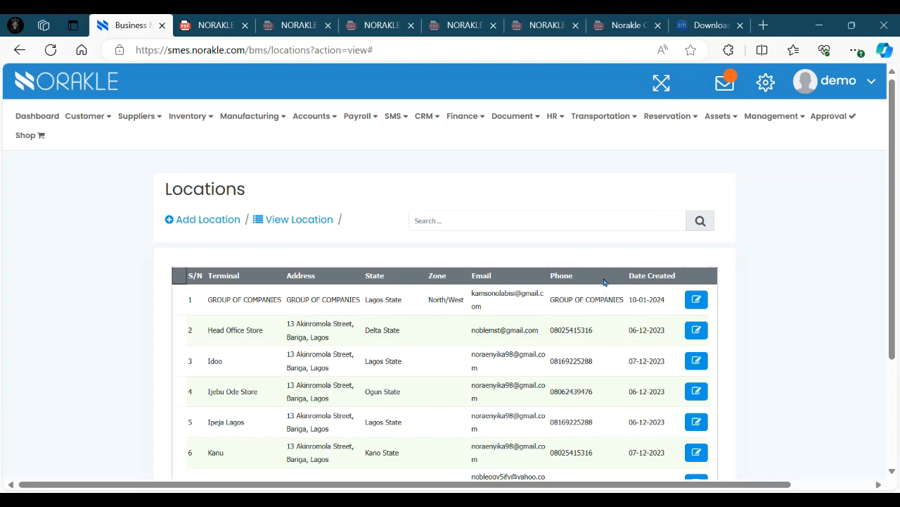
Step: Open a new route form in the Transportation module's Routes and review its From, To and Amount fields
left_click(608, 118)
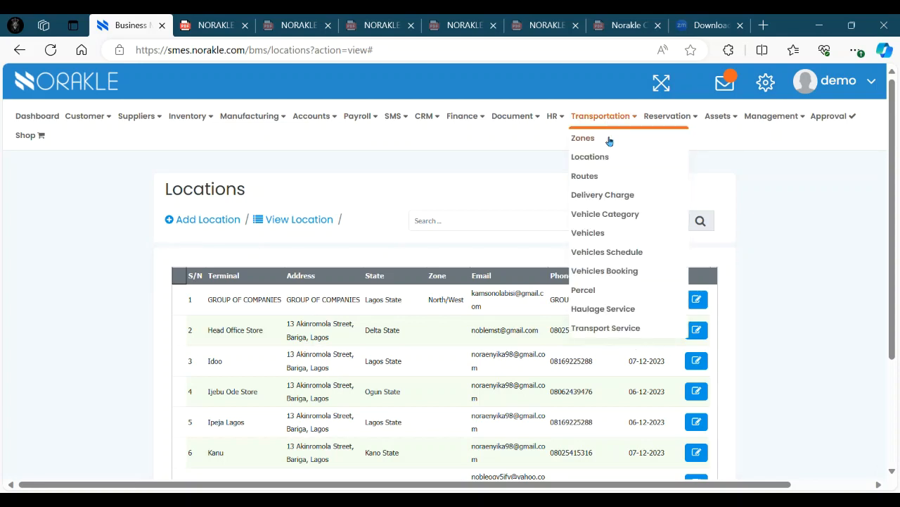
left_click(593, 181)
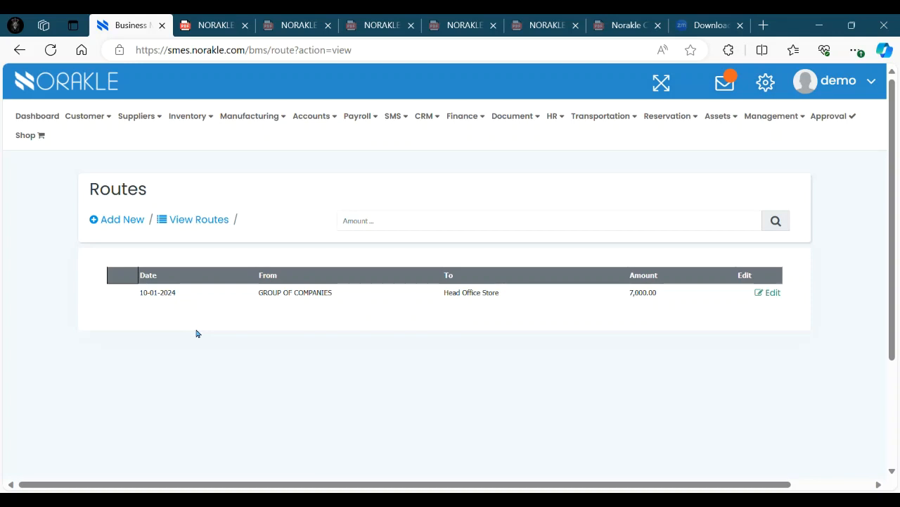
left_click(130, 222)
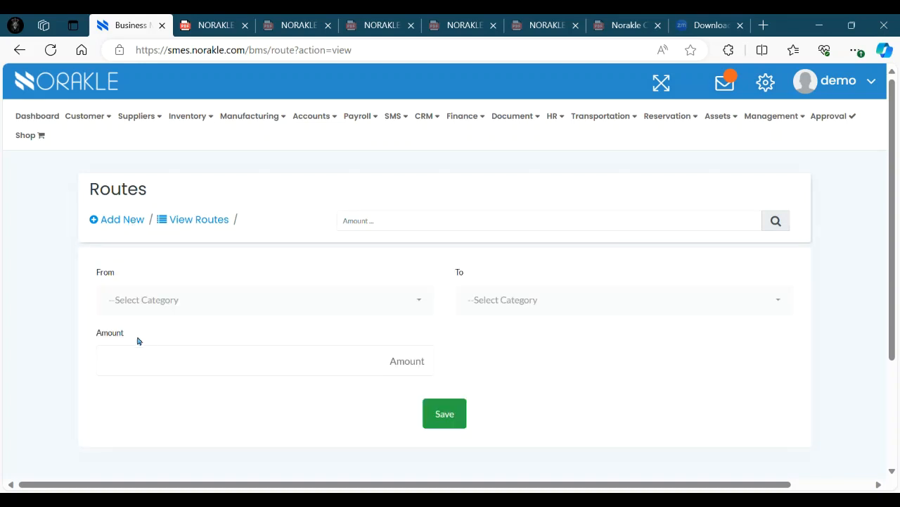
scroll(93, 282, "down", 1)
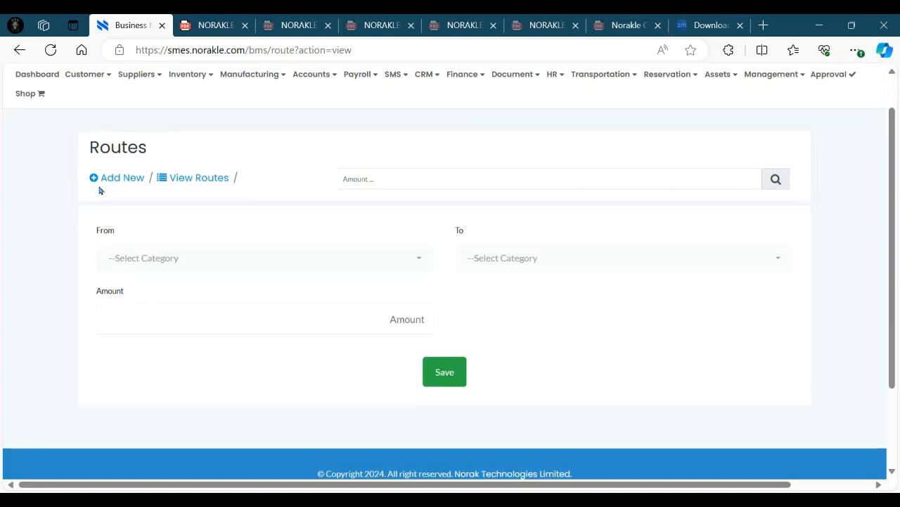
left_click(140, 263)
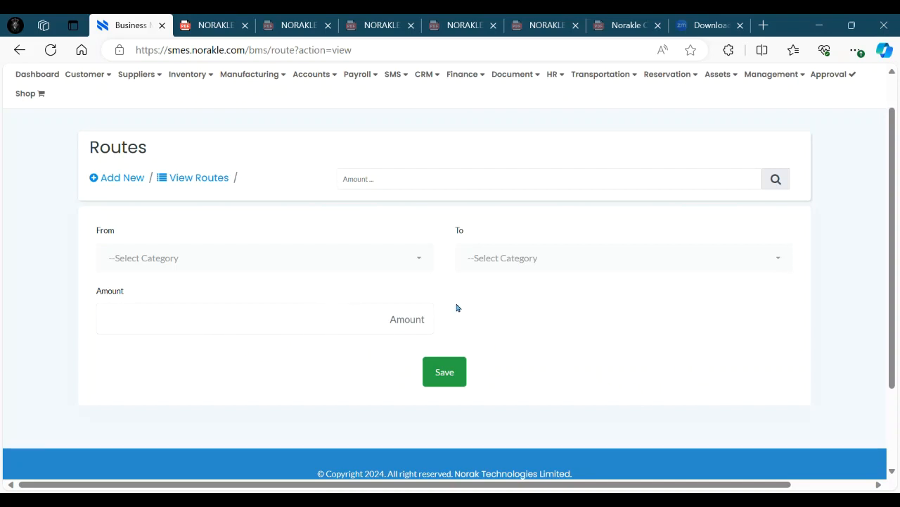
scroll(505, 304, "up", 1)
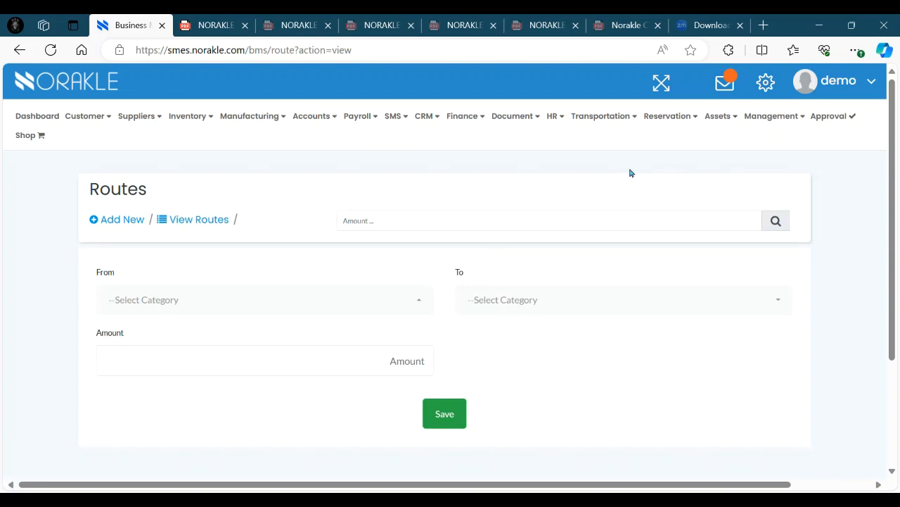
Step: Review the State, Zone, Location and Amount fields of a new delivery charge form, and return to the list of charges
mouse_move(623, 120)
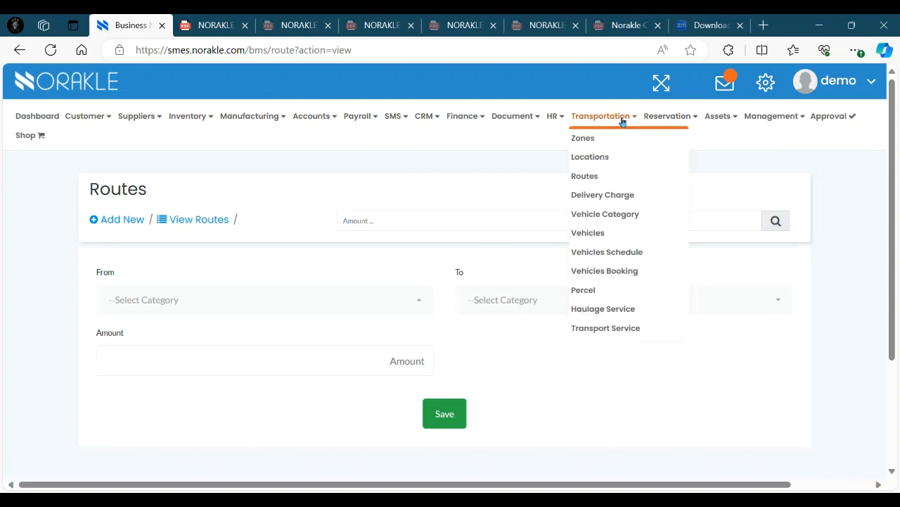
left_click(614, 197)
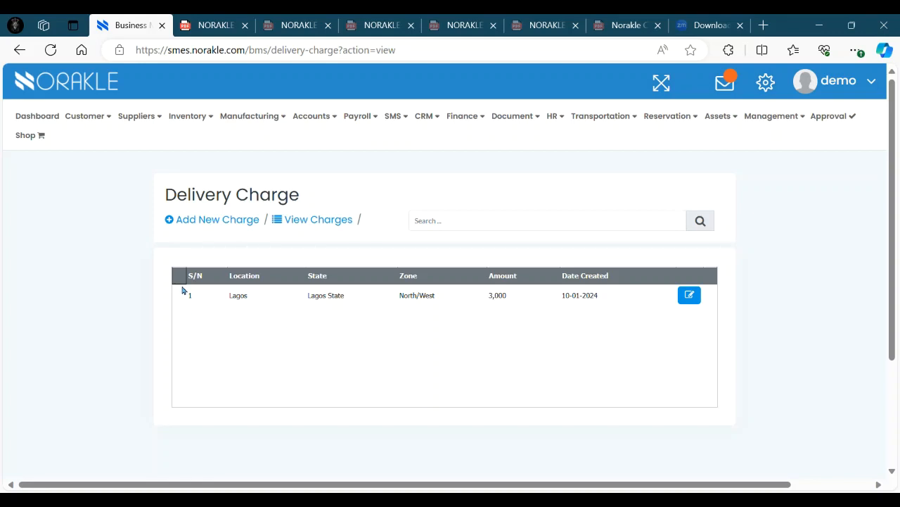
left_click(216, 222)
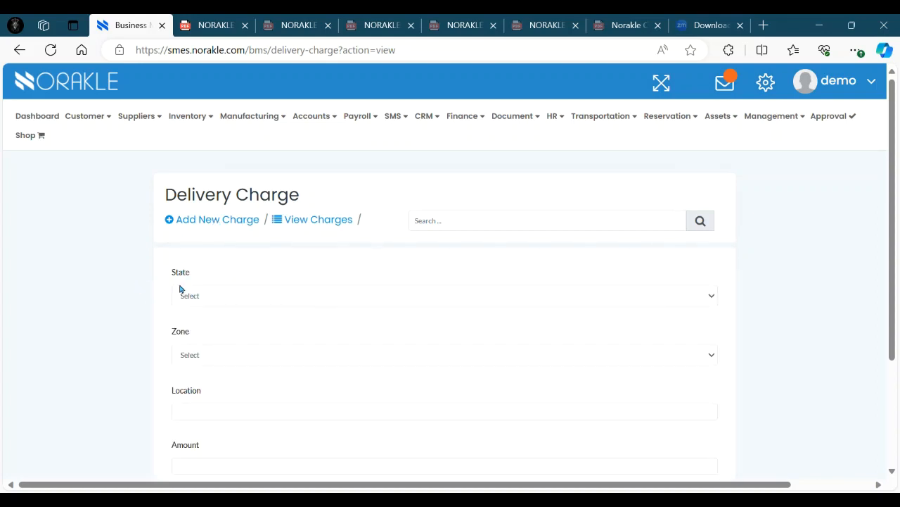
scroll(338, 317, "down", 1)
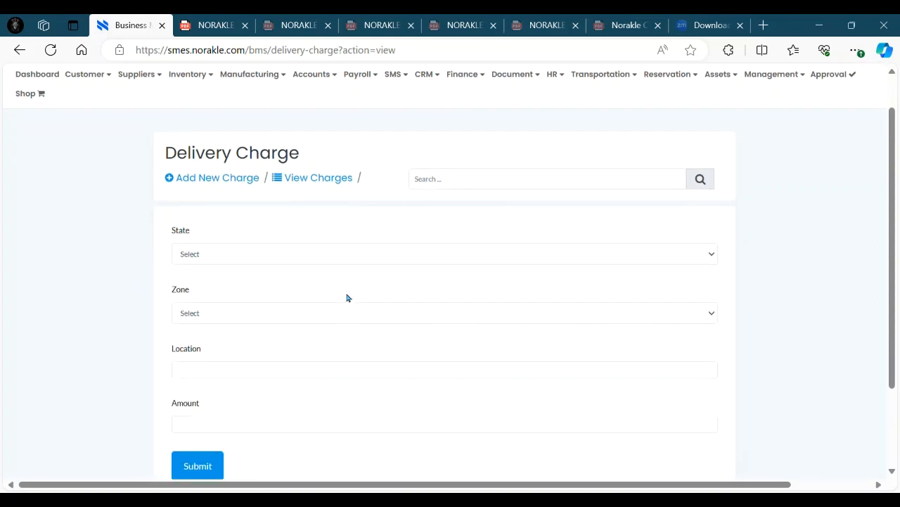
left_click(350, 266)
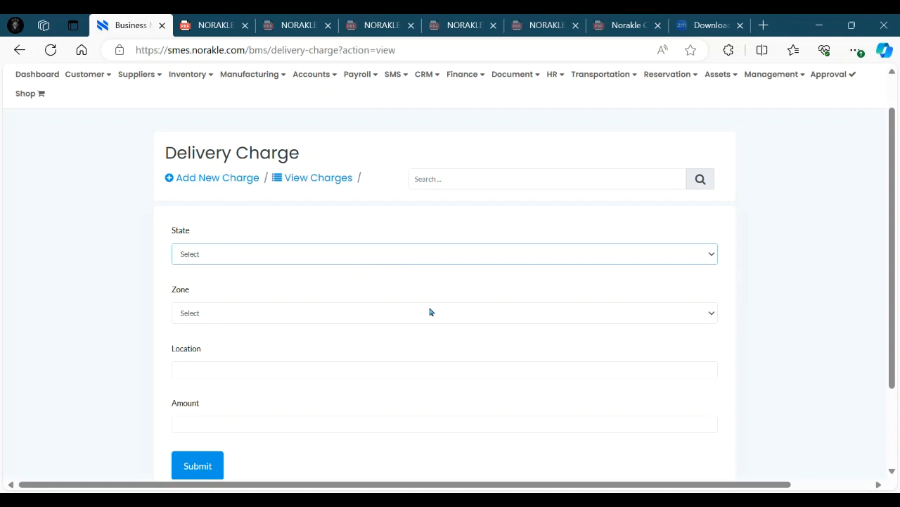
left_click(150, 302)
scroll(282, 282, "down", 2)
left_click(325, 232)
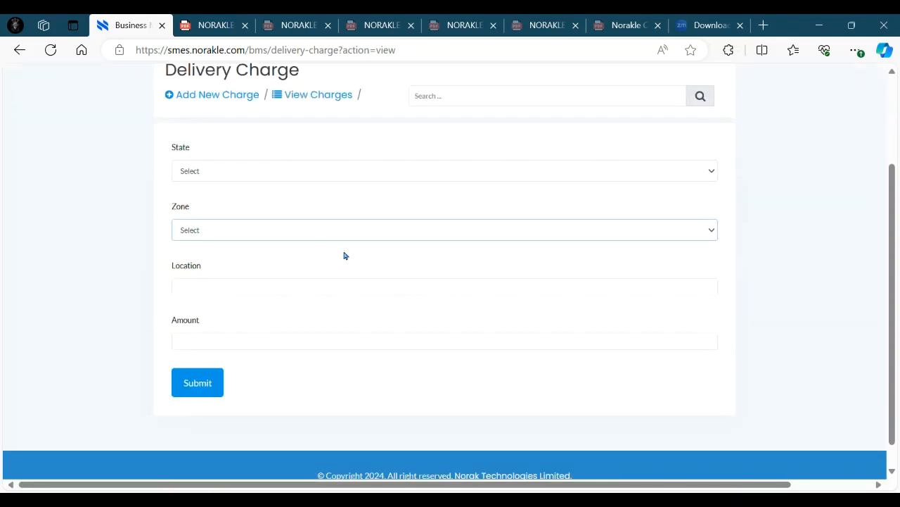
left_click(738, 272)
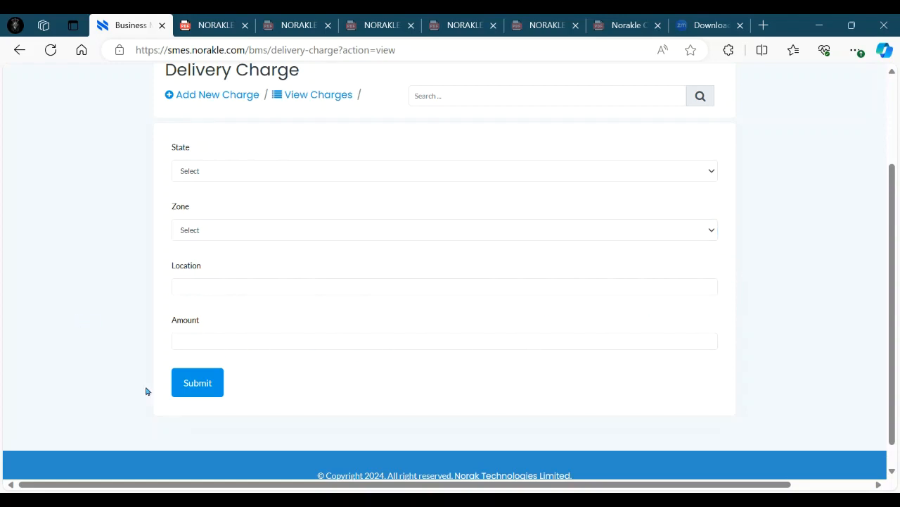
scroll(259, 340, "up", 3)
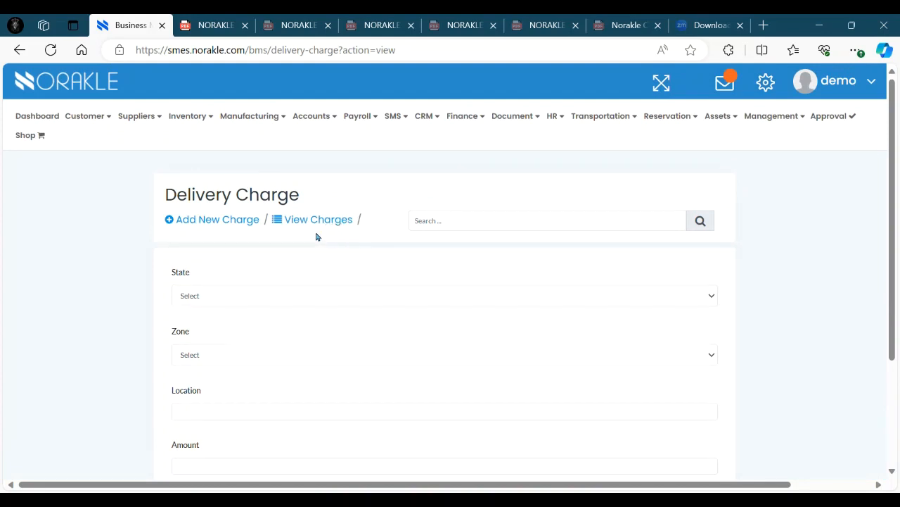
left_click(321, 231)
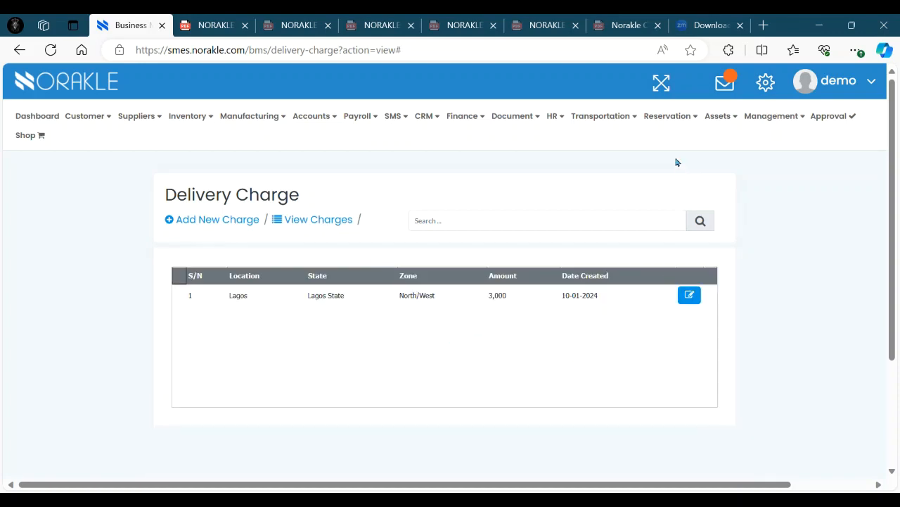
Step: View the list of vehicle categories in the Transportation module
mouse_move(607, 118)
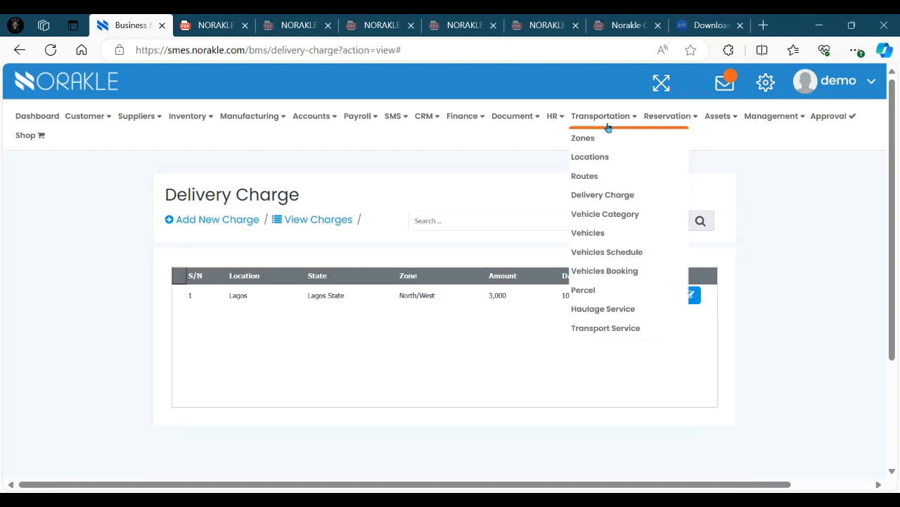
left_click(608, 220)
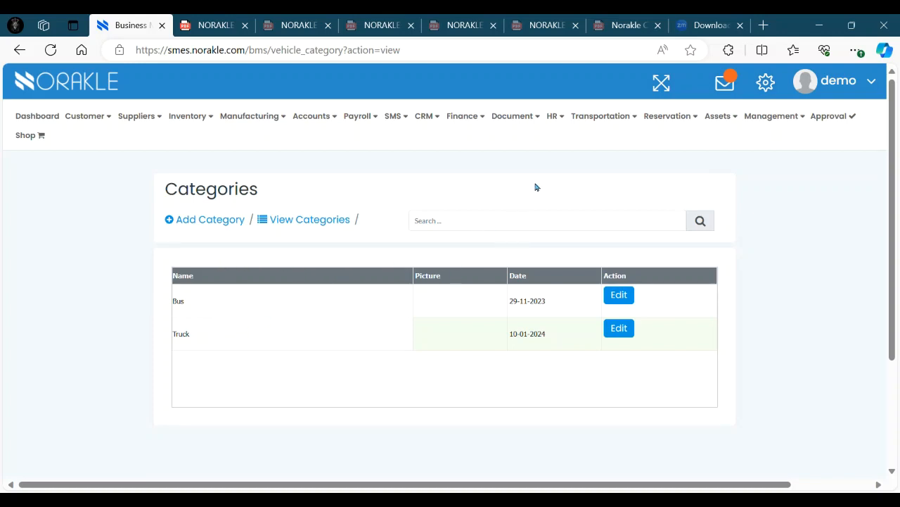
Step: Open a new vehicle form from the Transportation module's vehicle list and review its fields
mouse_move(606, 123)
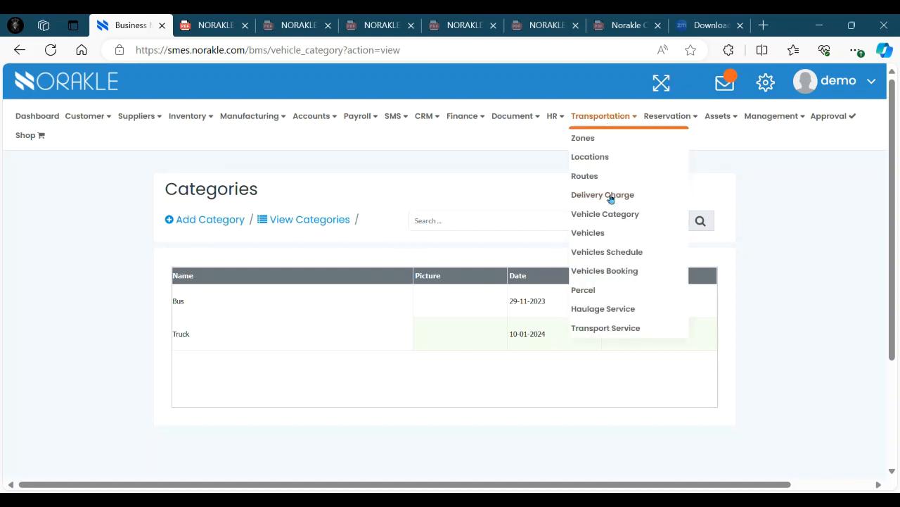
left_click(594, 238)
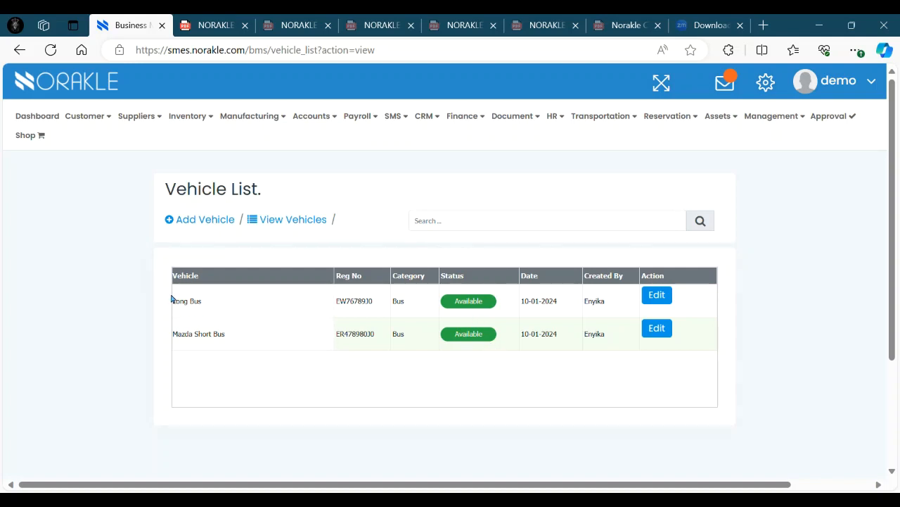
left_click(211, 221)
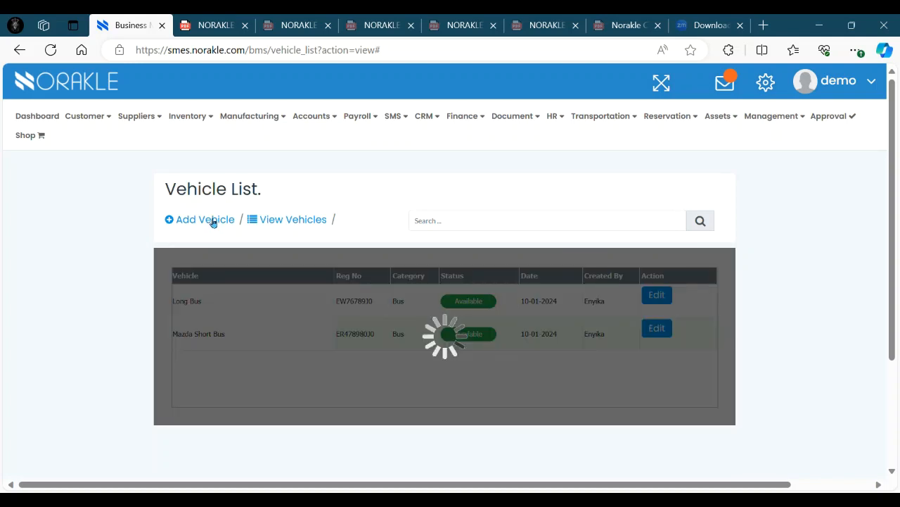
scroll(401, 323, "down", 1)
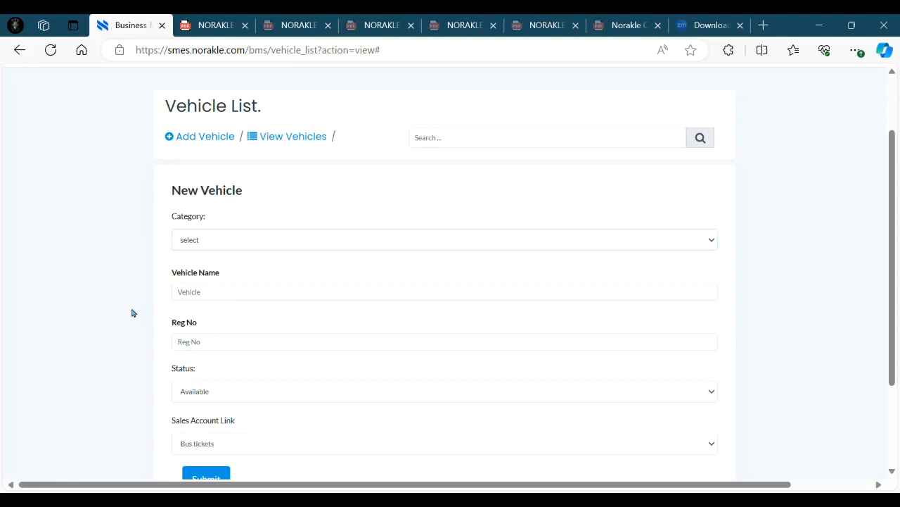
Step: Review the Vehicle Name, Reg No and Status fields of the new vehicle form
left_click(253, 295)
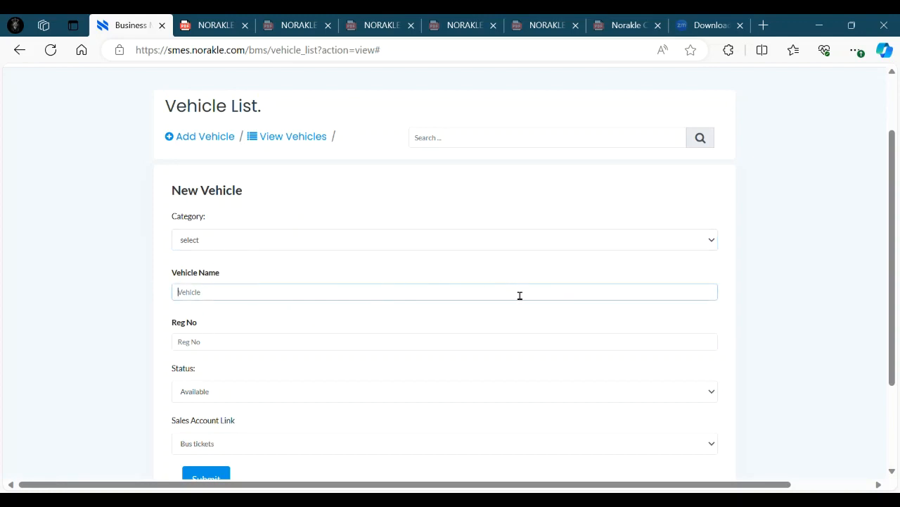
left_click(311, 277)
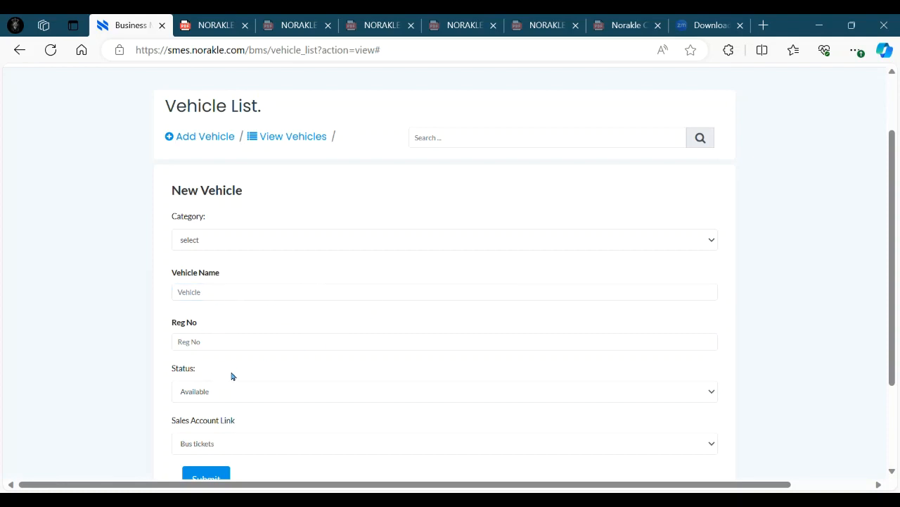
scroll(221, 360, "down", 2)
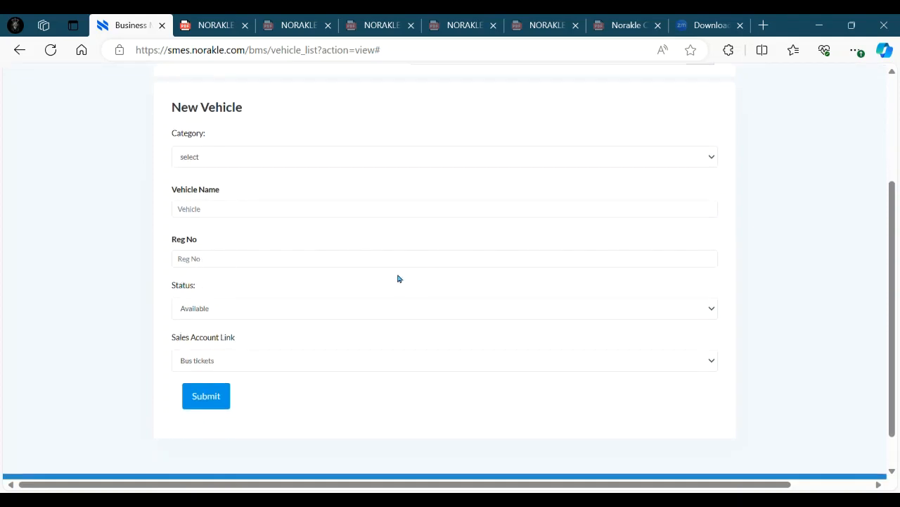
left_click(215, 309)
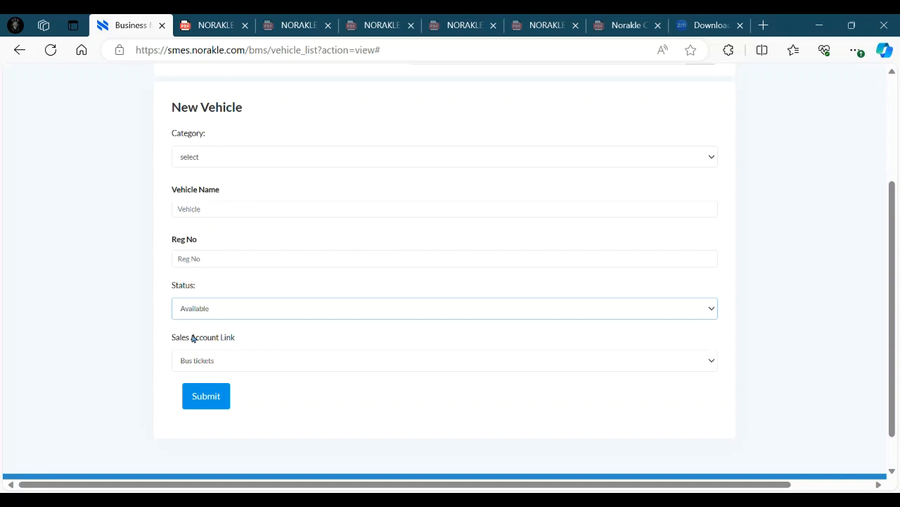
left_click(160, 343)
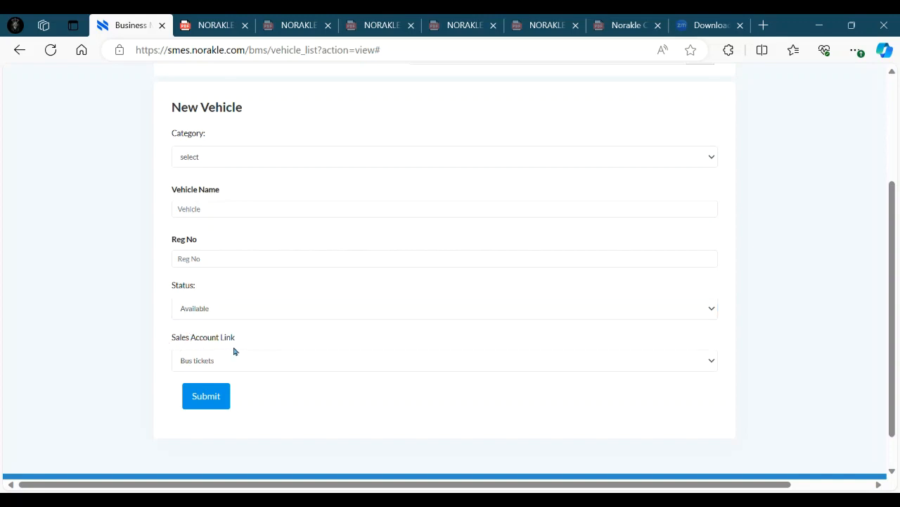
Step: Examine the Sales Account Link options of the new vehicle form without changing the selection
scroll(233, 350, "down", 1)
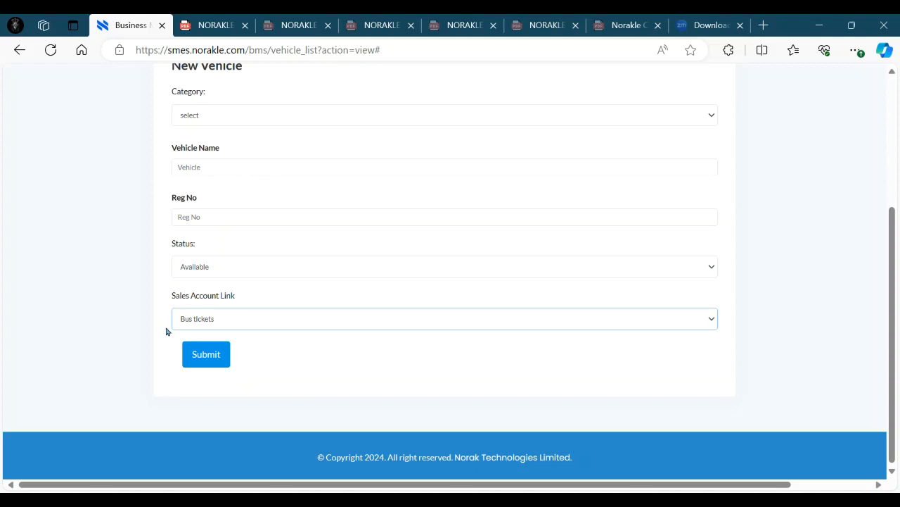
left_click(735, 369)
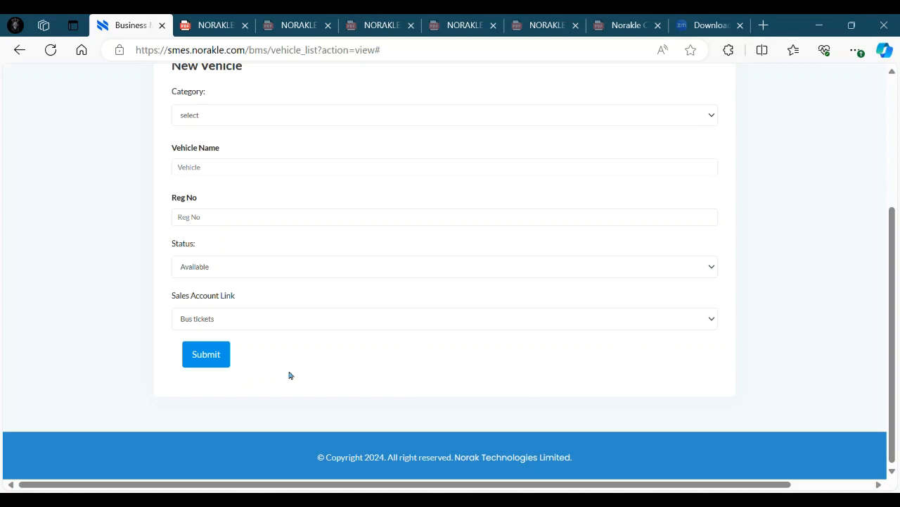
left_click(230, 323)
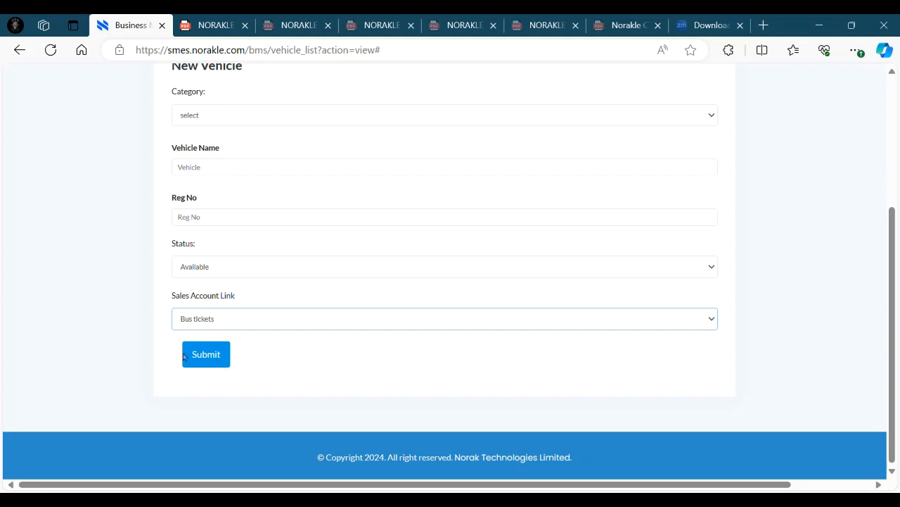
left_click(163, 344)
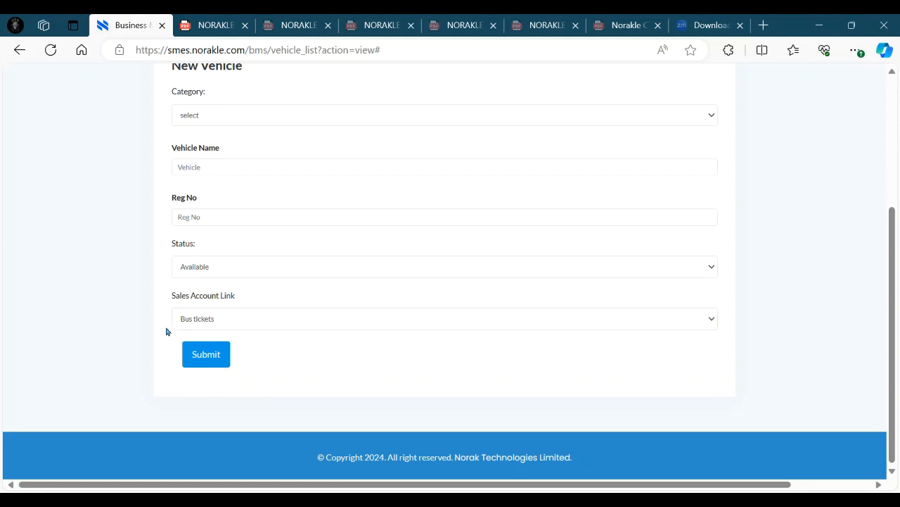
Step: Open Item Accounts from the Accounts setup in a separate browser tab and view its account list
scroll(168, 336, "up", 3)
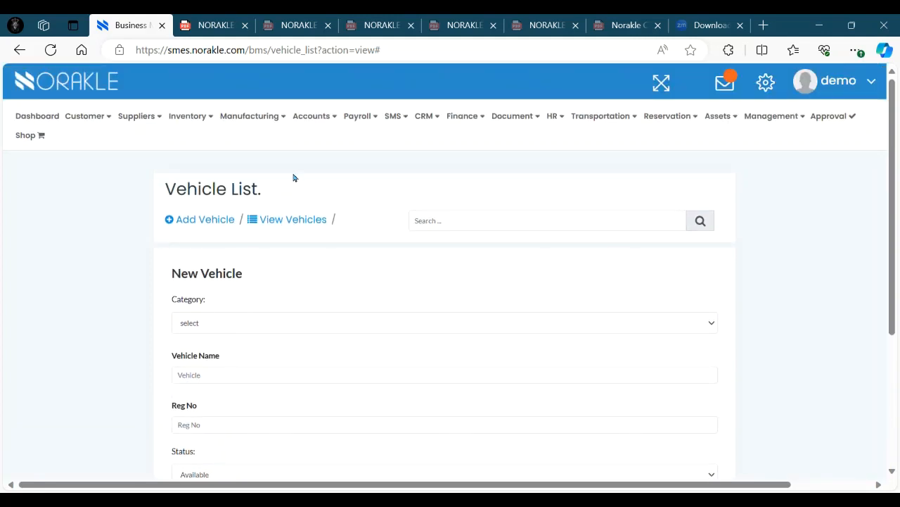
left_click(318, 118)
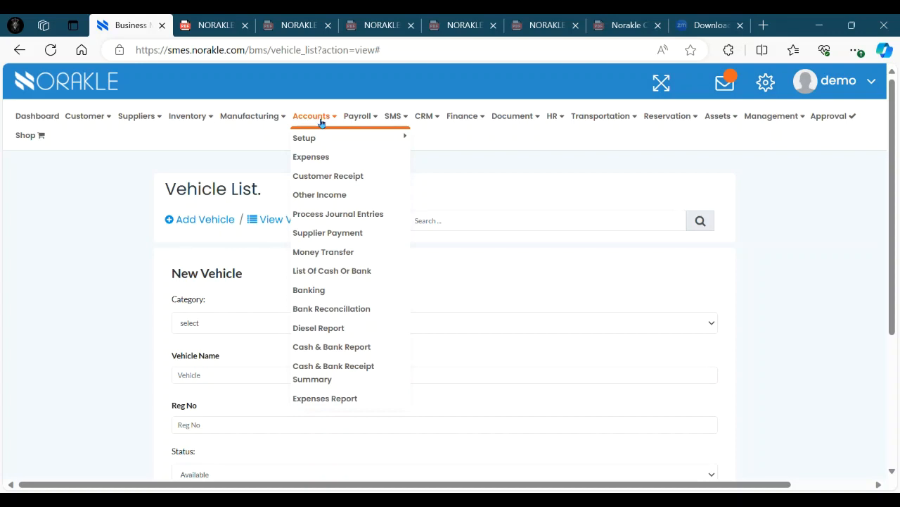
mouse_move(325, 138)
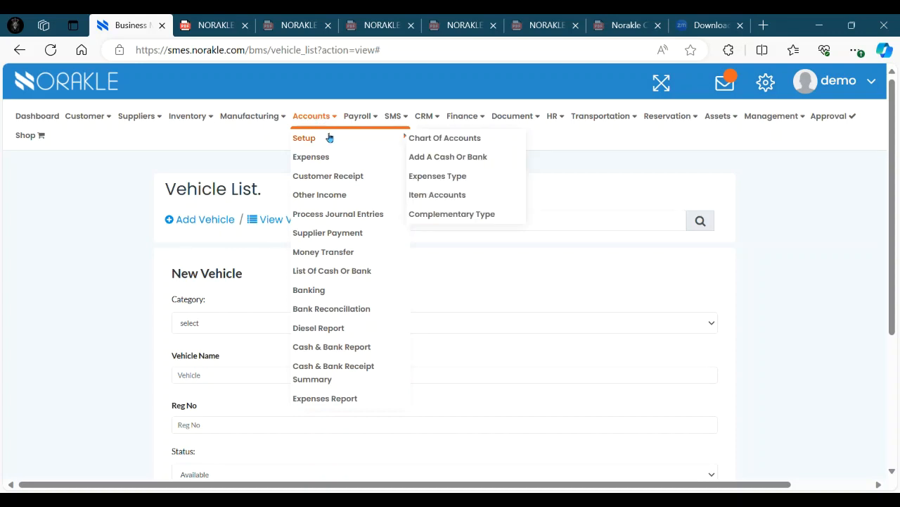
middle_click(462, 200)
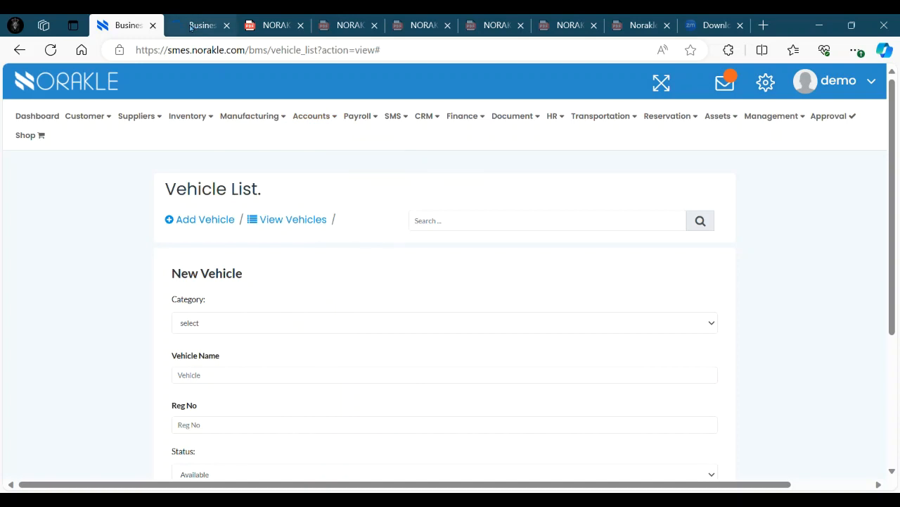
left_click(190, 26)
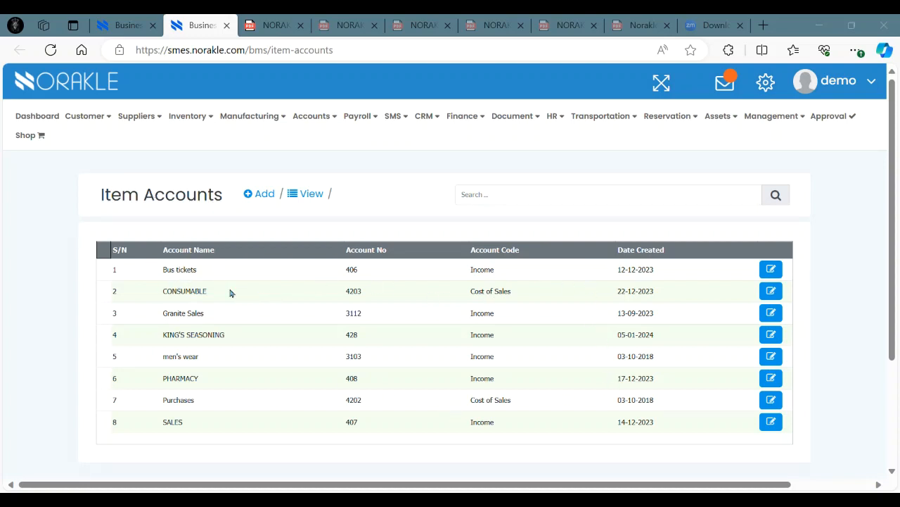
Step: Return to the new vehicle form and review its remaining fields down to Sales Account Link
left_click(123, 26)
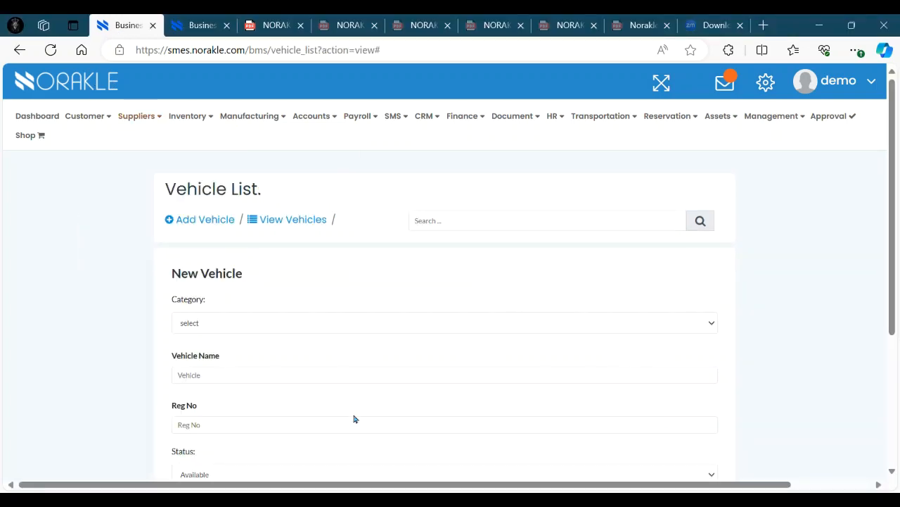
scroll(354, 419, "down", 2)
scroll(213, 408, "up", 1)
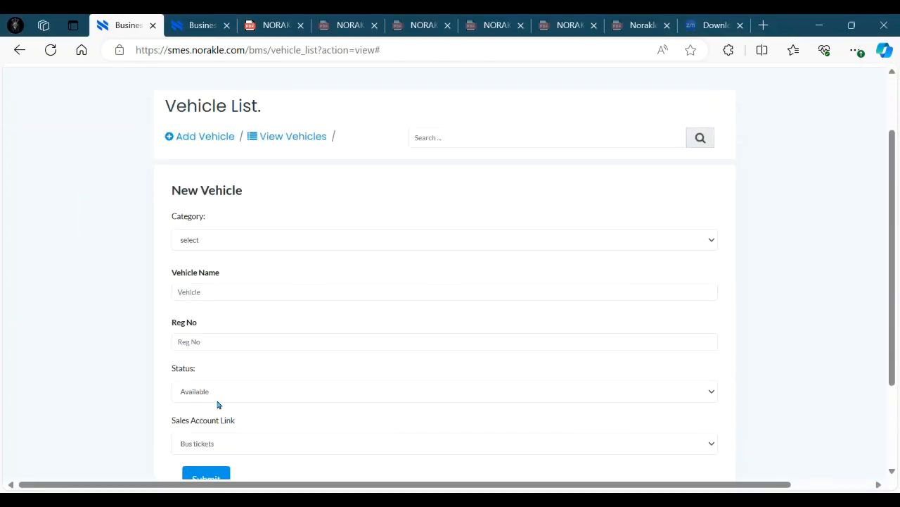
scroll(241, 308, "down", 1)
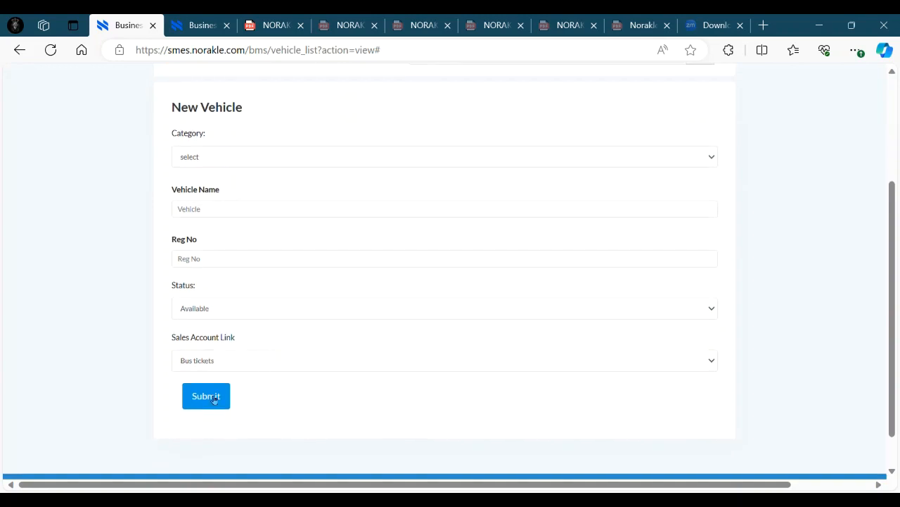
Step: Open the Transportation module's Vehicles Schedule and start a new schedule entry
scroll(490, 330, "up", 2)
scroll(562, 275, "up", 1)
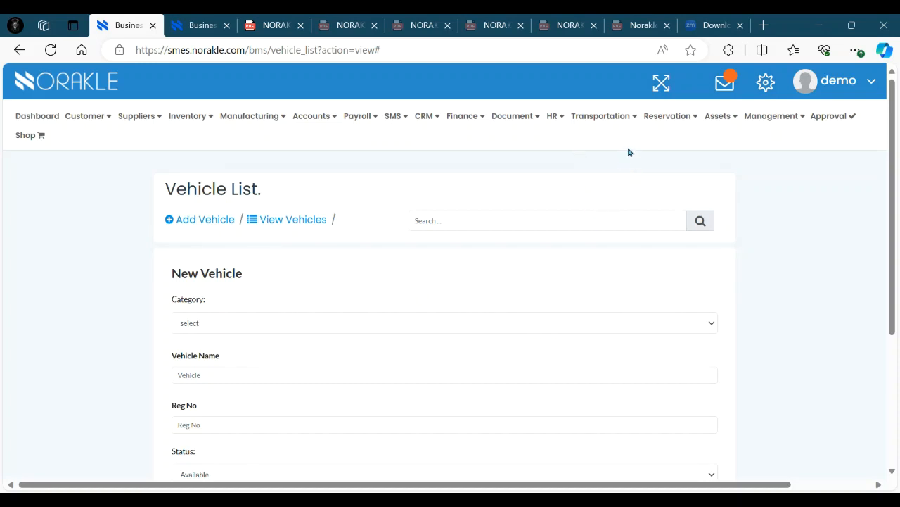
left_click(609, 124)
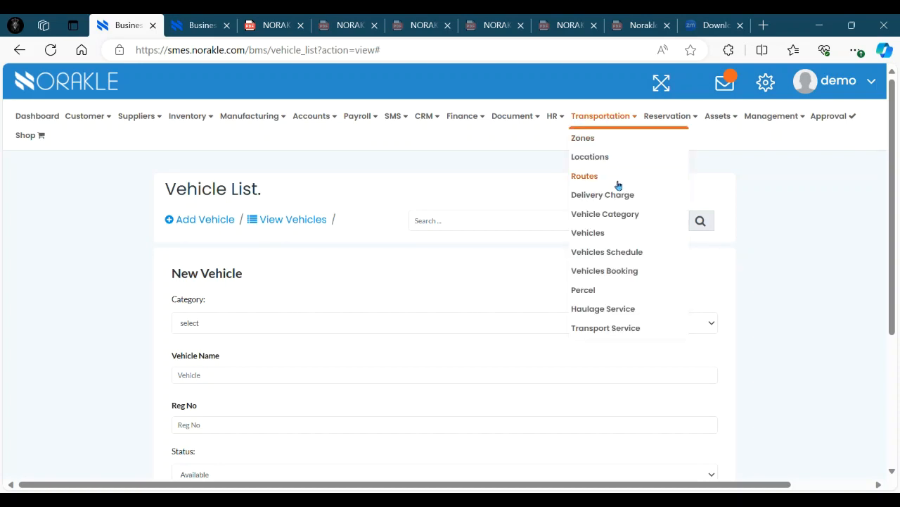
left_click(634, 258)
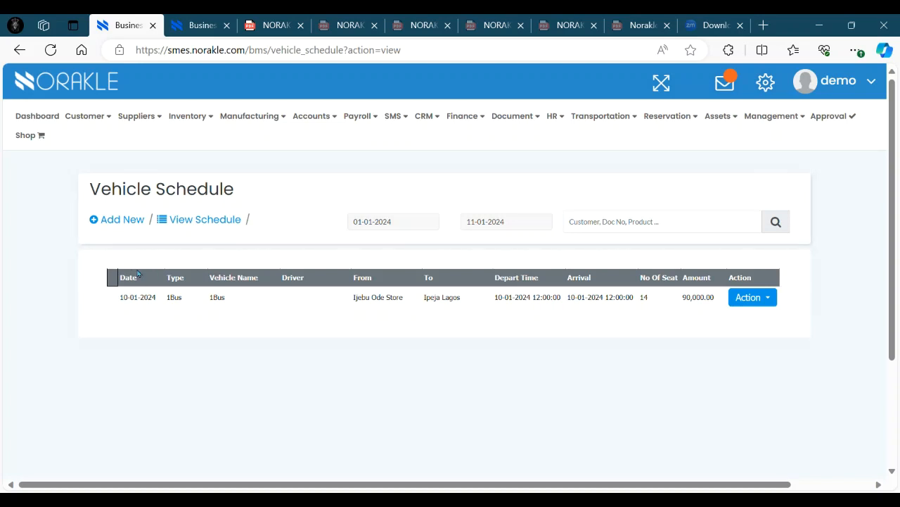
left_click(134, 222)
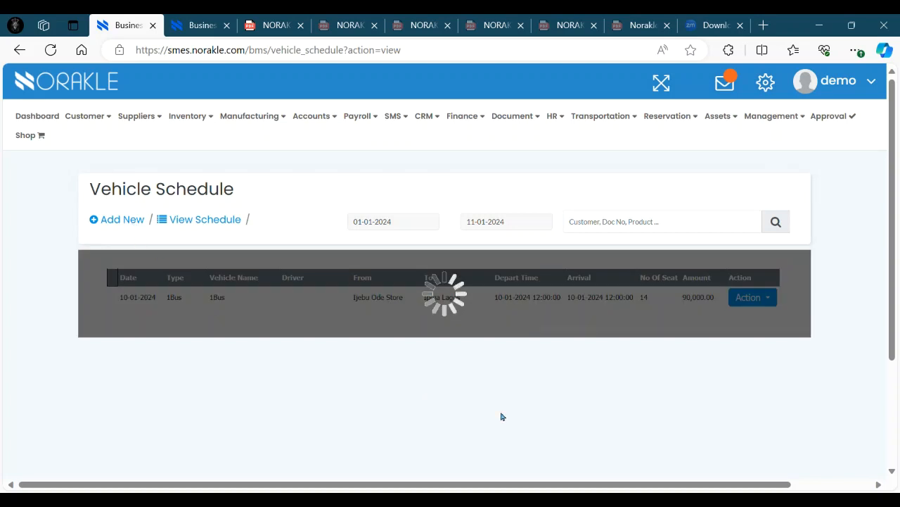
Step: Review both Vehicle Type fields and the Amount field of the new vehicle schedule form
scroll(512, 401, "down", 1)
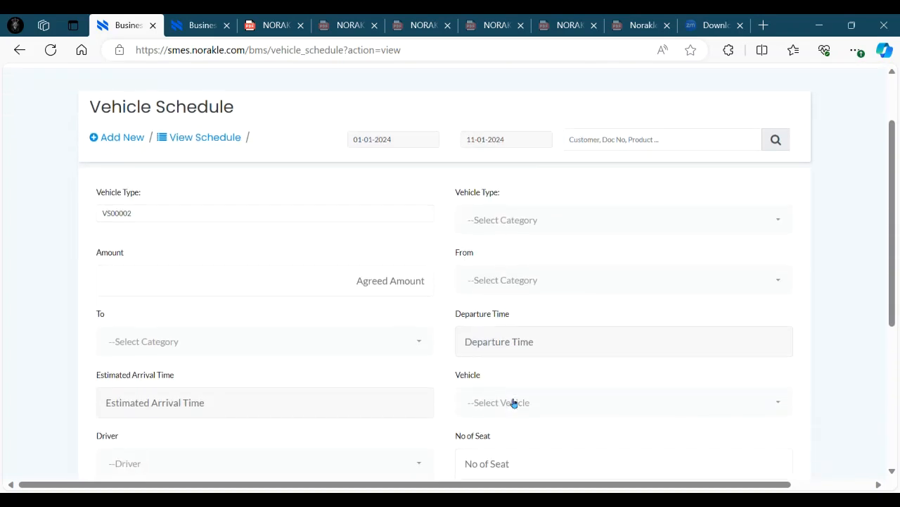
left_click(196, 225)
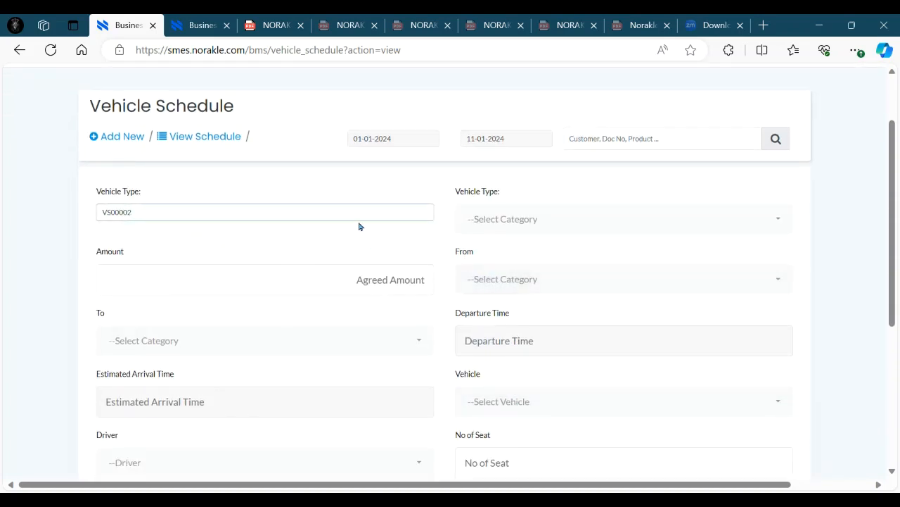
left_click(497, 230)
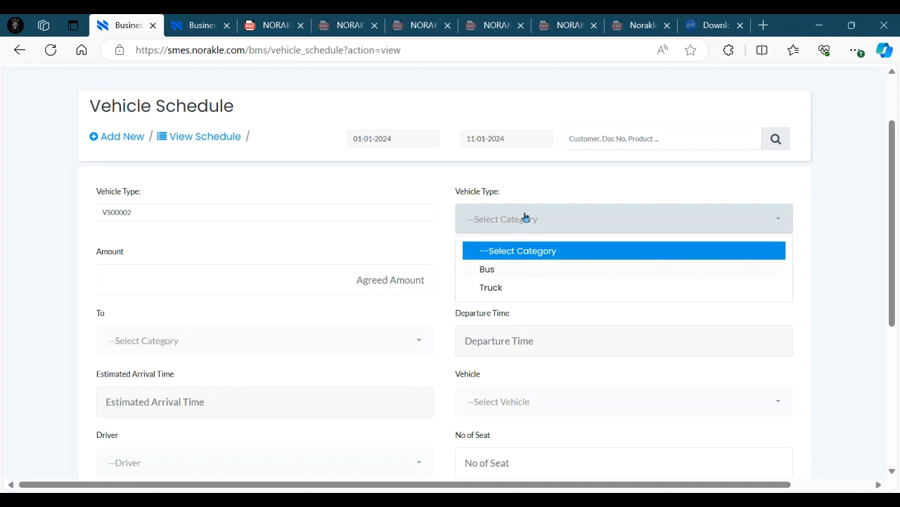
left_click(411, 292)
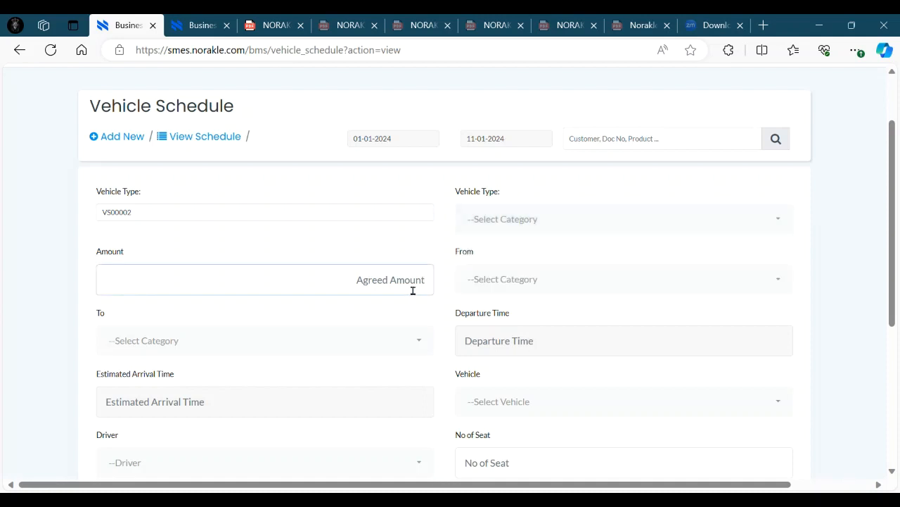
left_click(450, 260)
Step: Examine the From and To location options of the new vehicle schedule form
scroll(523, 280, "down", 1)
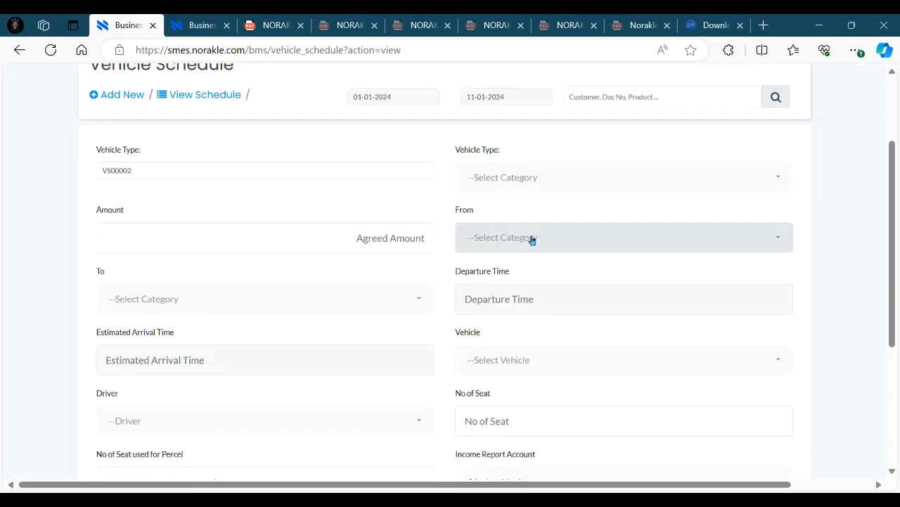
left_click(533, 238)
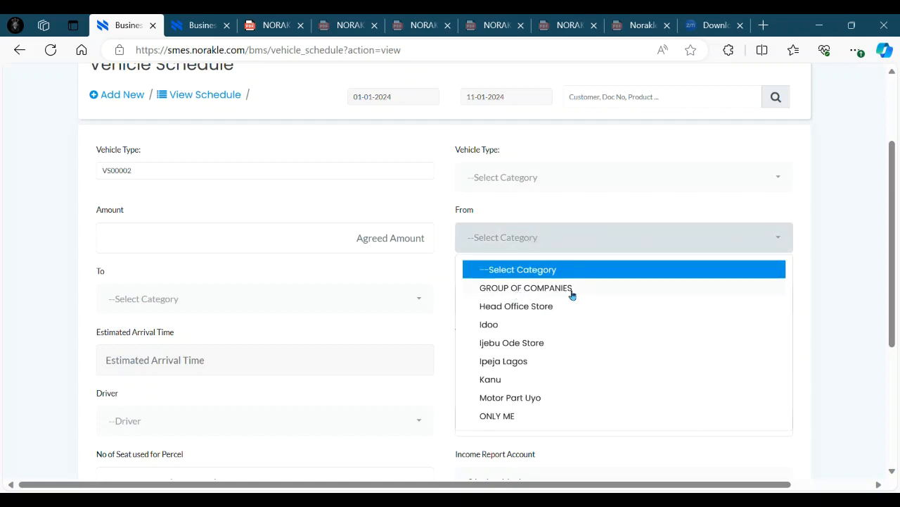
left_click(181, 305)
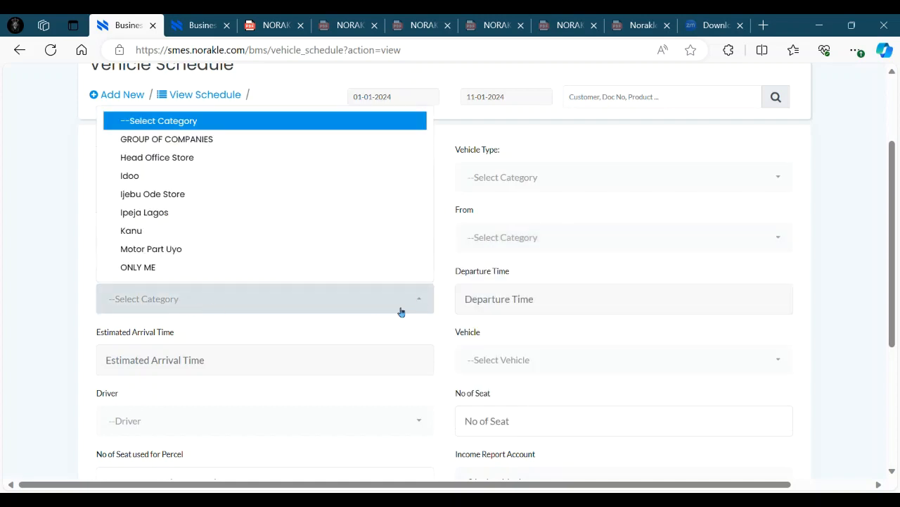
left_click(445, 285)
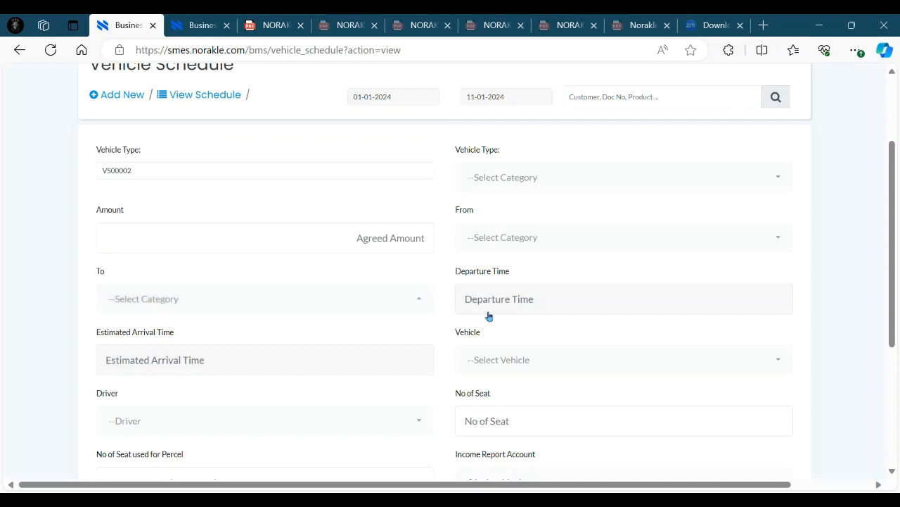
Step: Review the departure and arrival time fields and the Vehicle options of the schedule form
scroll(493, 315, "down", 1)
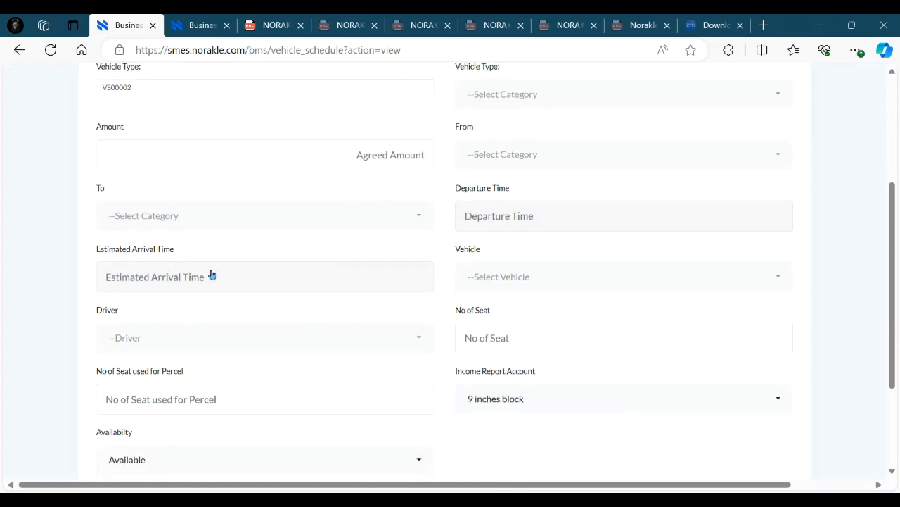
left_click(544, 281)
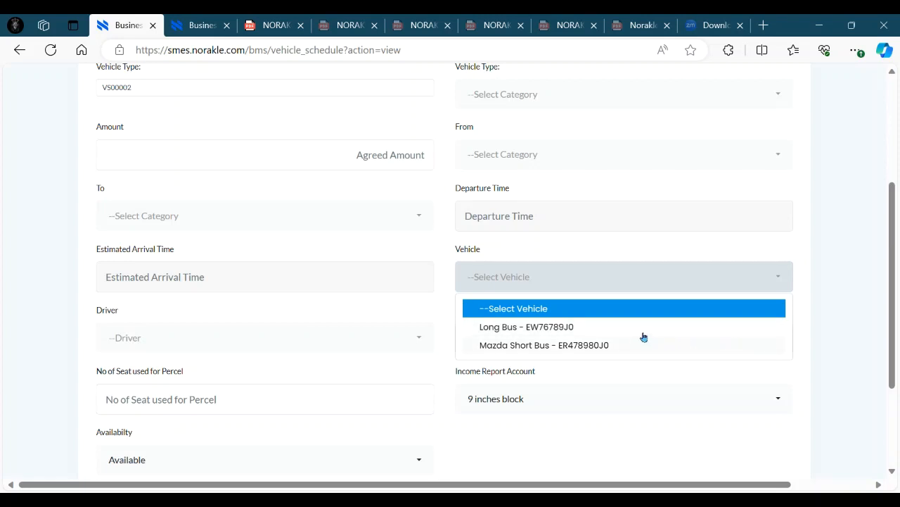
left_click(805, 301)
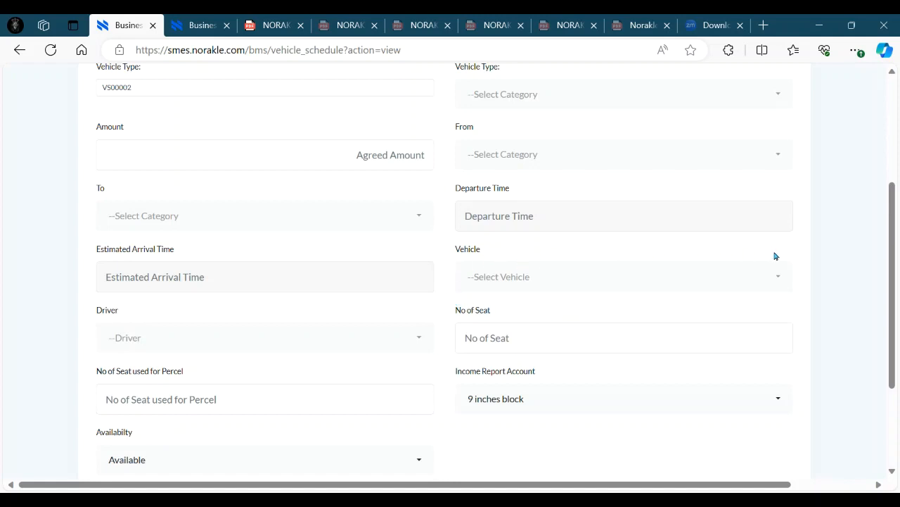
left_click(601, 286)
left_click(444, 302)
Step: Review the Driver options and the No of Seat field of the vehicle schedule form
scroll(394, 358, "down", 1)
left_click(120, 303)
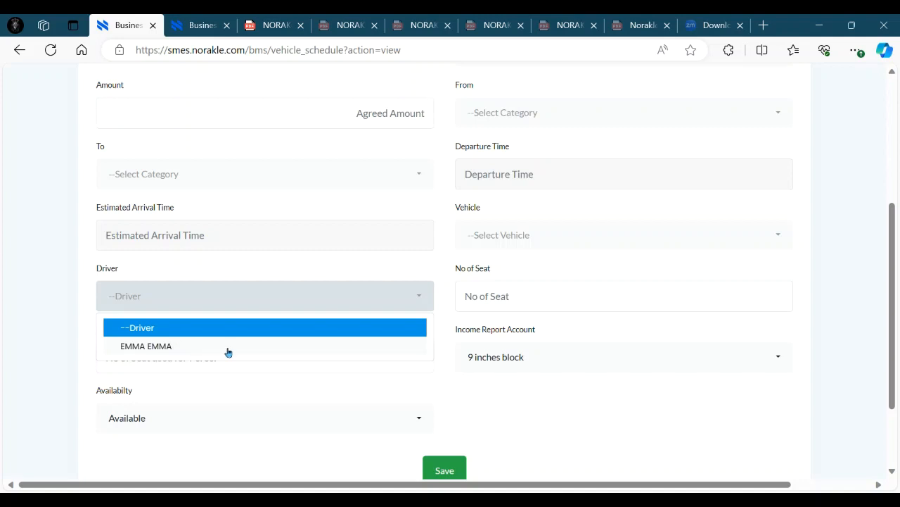
left_click(90, 317)
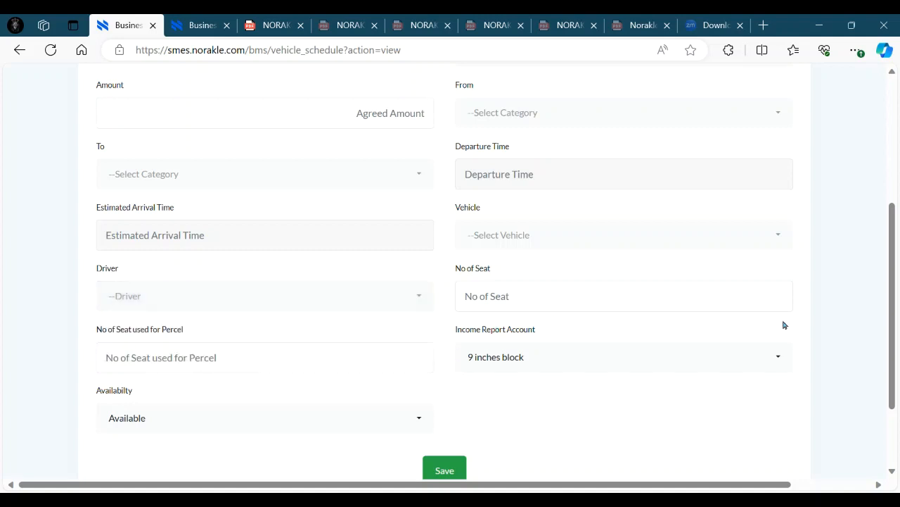
left_click(776, 311)
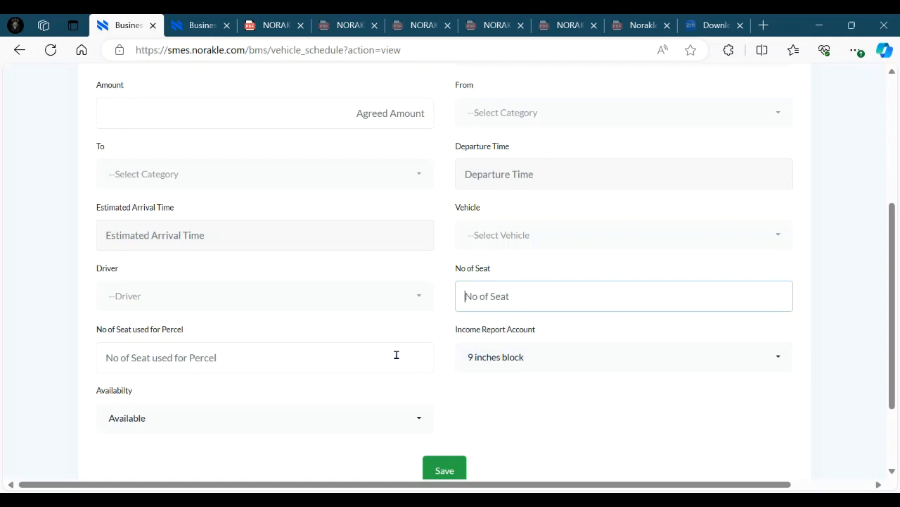
Step: Review the No of Seat used for Percel field of the new vehicle schedule form
left_click_drag(96, 330, 194, 330)
left_click(219, 333)
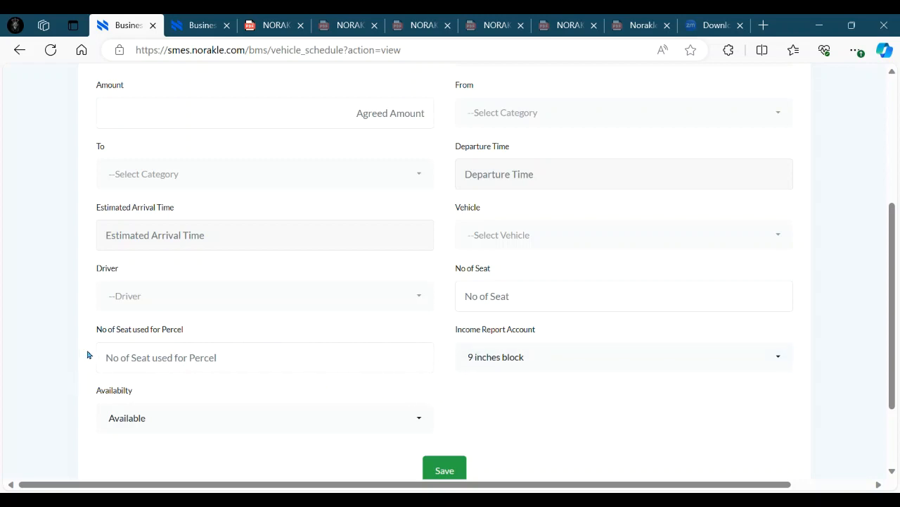
left_click(127, 364)
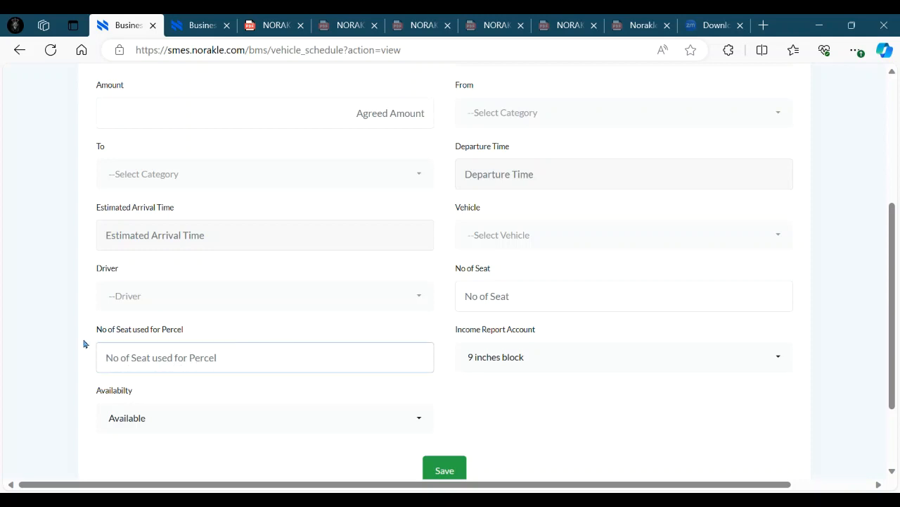
left_click(578, 404)
Step: Examine the full list of Income Report Account options in the vehicle schedule form
scroll(570, 401, "down", 1)
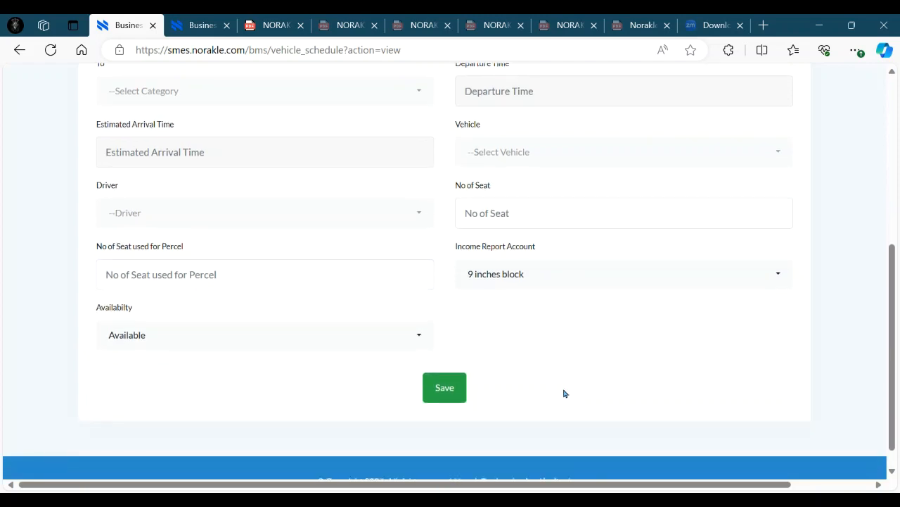
left_click(591, 271)
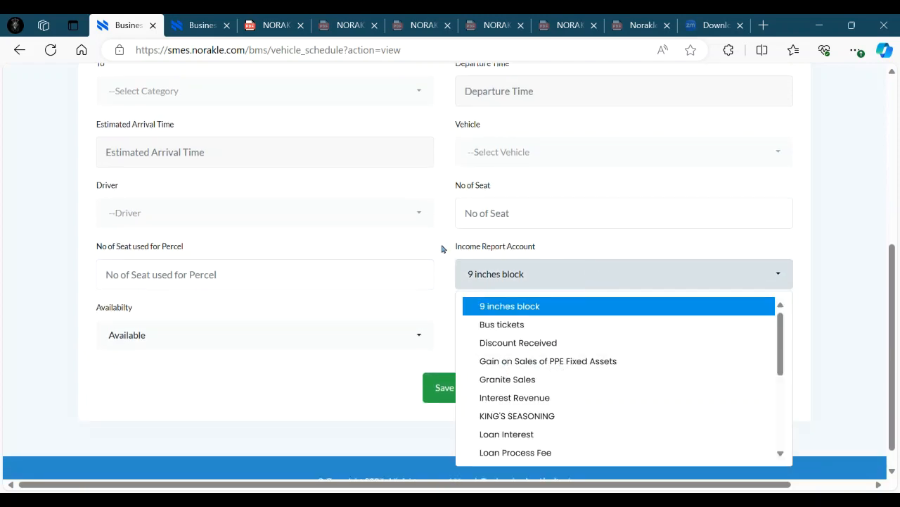
scroll(559, 282, "up", 1)
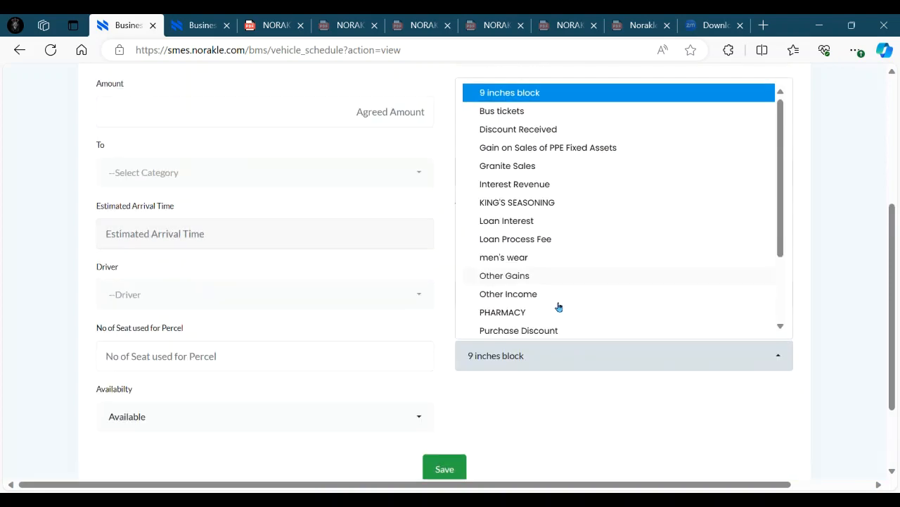
scroll(504, 376, "up", 2)
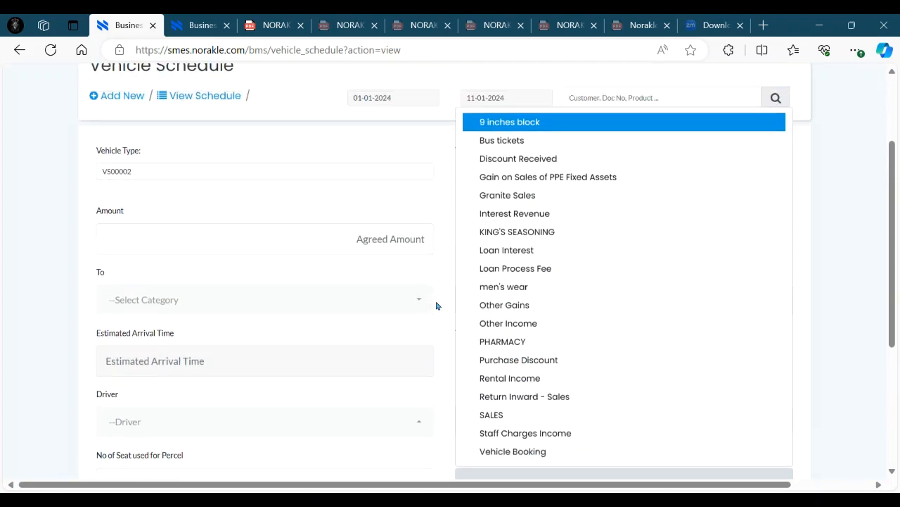
scroll(436, 305, "up", 2)
scroll(437, 303, "down", 3)
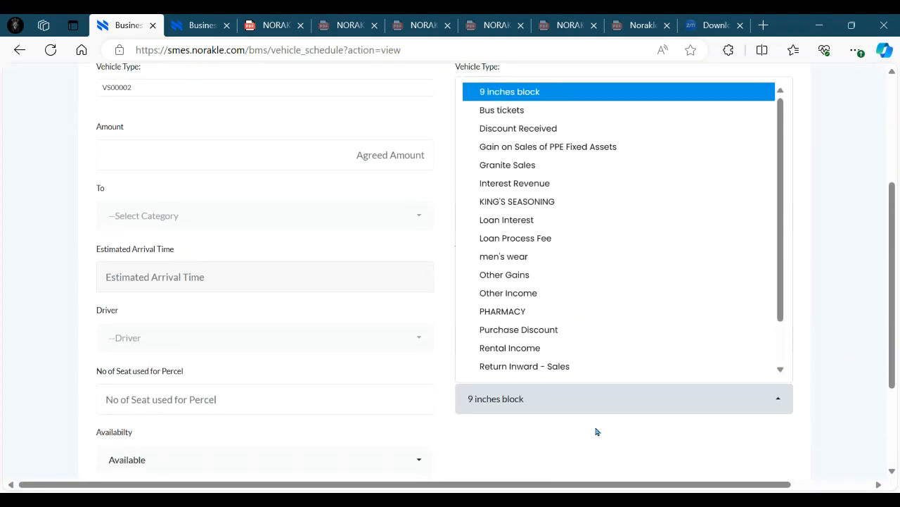
left_click(596, 431)
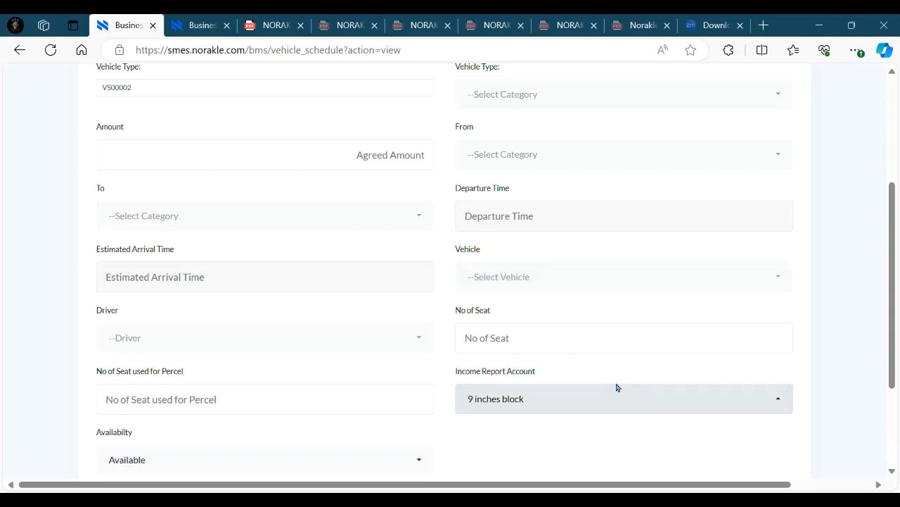
Step: Set the Income Report Account of the vehicle schedule to Bus tickets
scroll(655, 416, "down", 1)
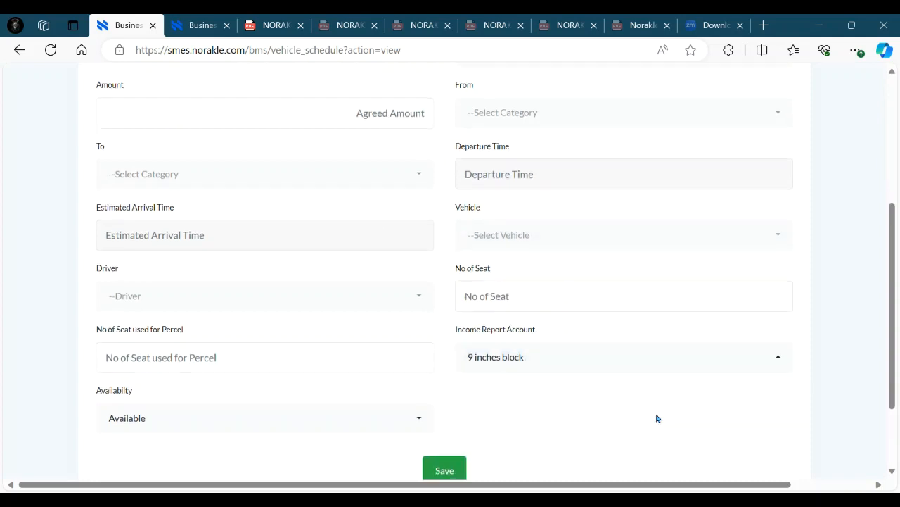
left_click(632, 368)
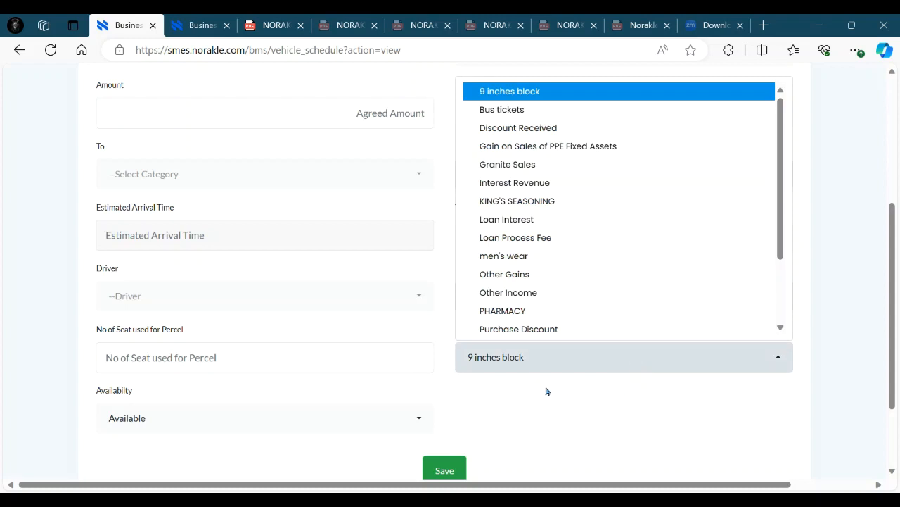
left_click(542, 112)
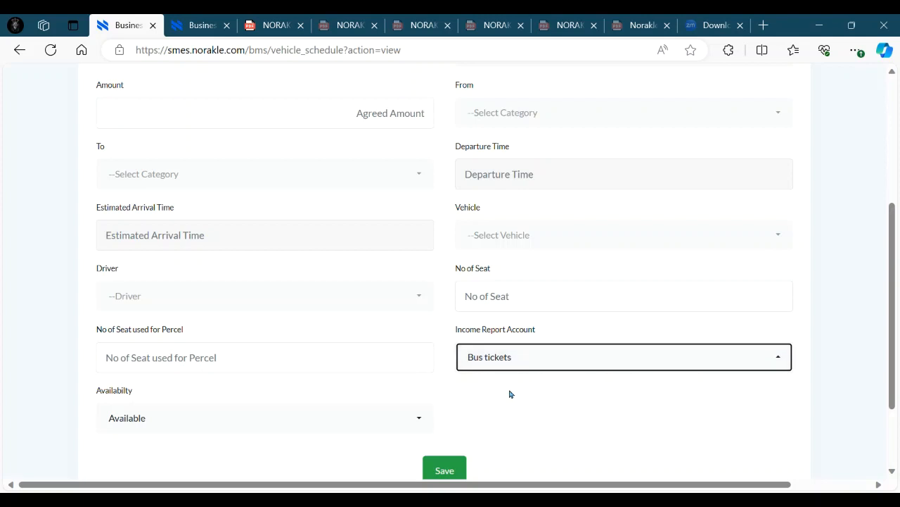
Step: Examine the Setup options of the Accounts module, including Chart Of Accounts and Item Accounts
scroll(473, 382, "up", 5)
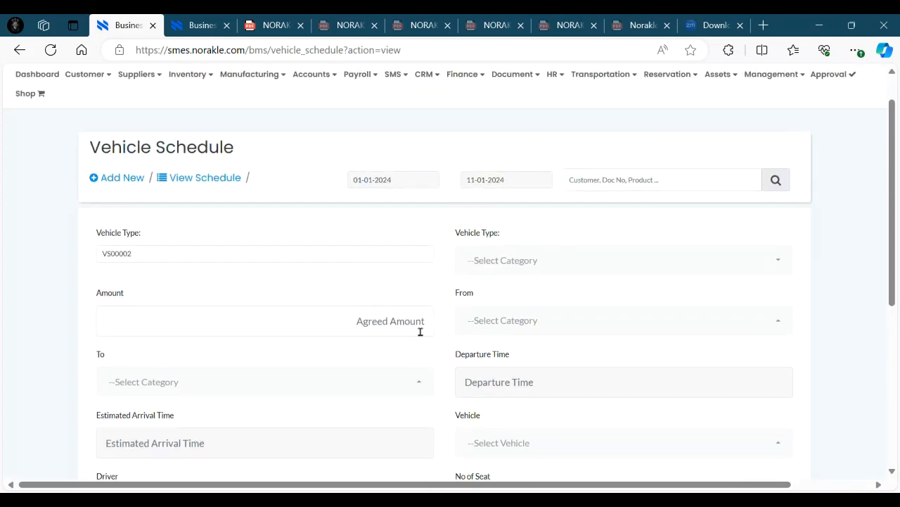
left_click(304, 117)
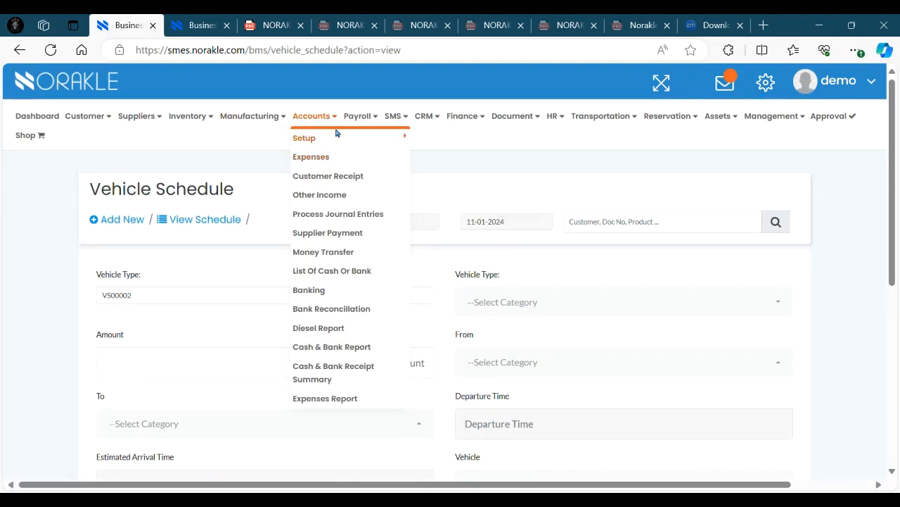
mouse_move(333, 138)
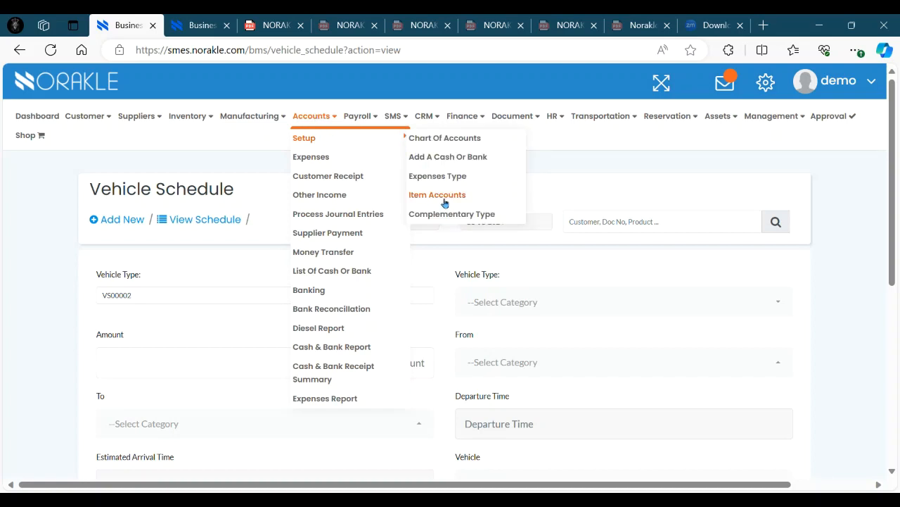
Step: Examine the Availability options of the vehicle schedule form, leaving Available selected
scroll(495, 375, "down", 5)
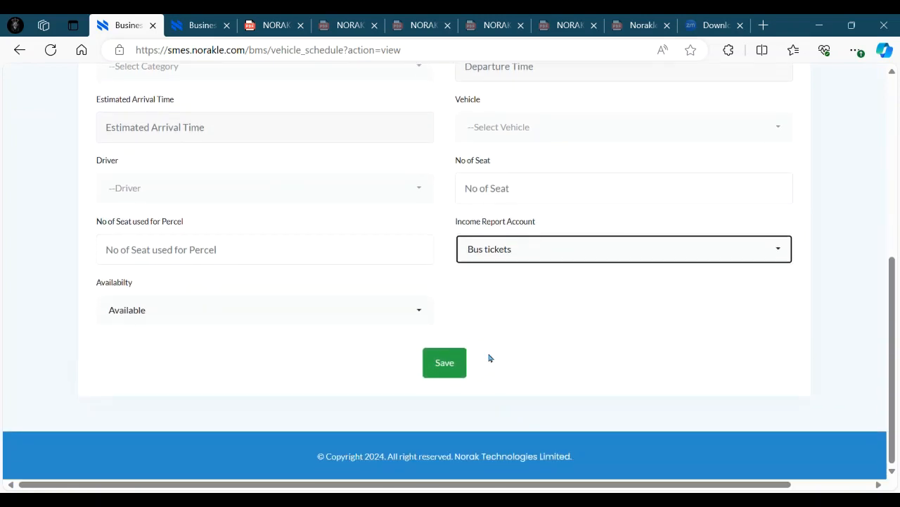
left_click(147, 312)
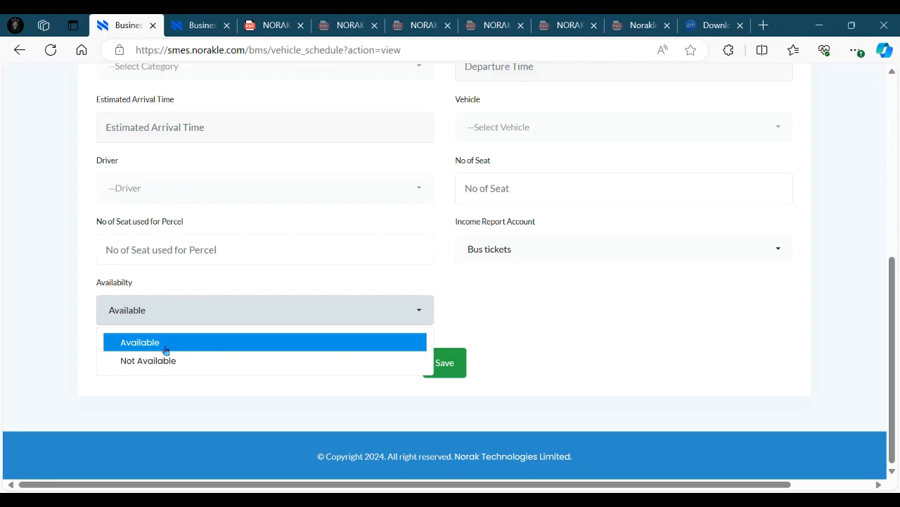
left_click(546, 318)
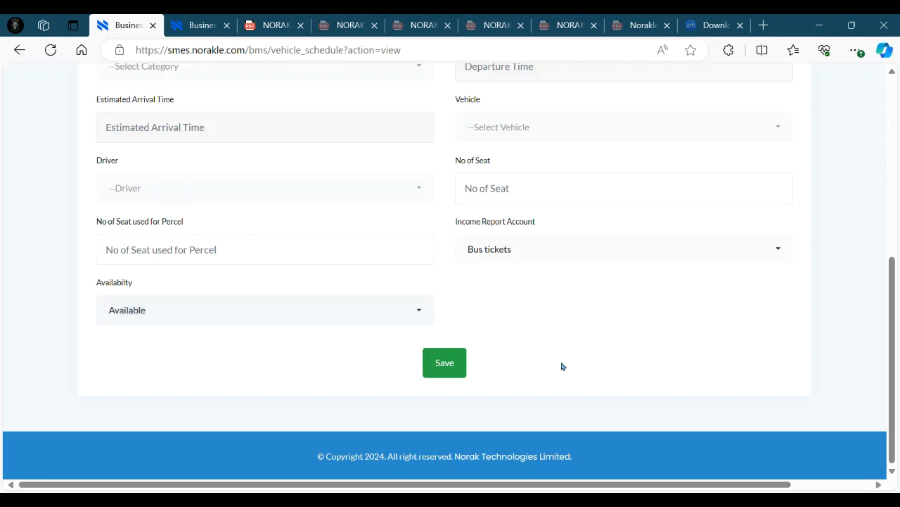
Step: Display the list of existing vehicle schedules and review its entries
scroll(610, 420, "up", 3)
scroll(610, 420, "up", 2)
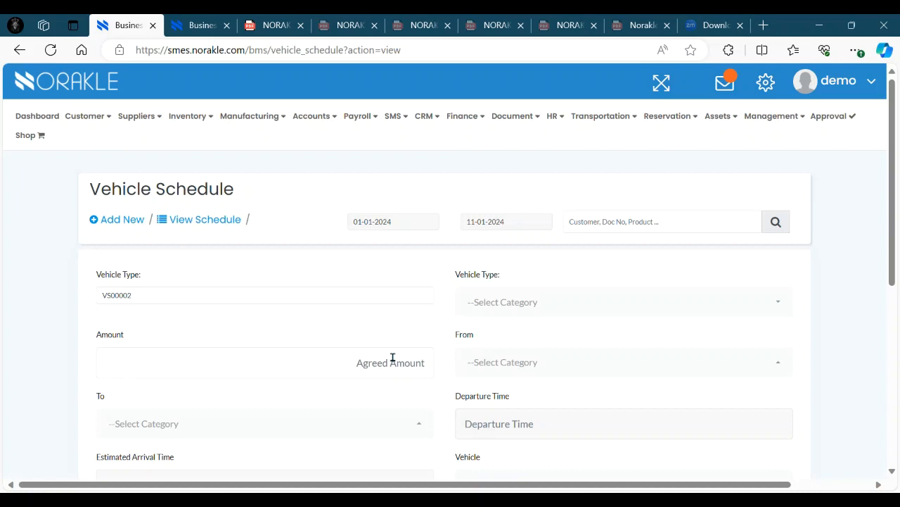
left_click(213, 221)
scroll(497, 331, "down", 1)
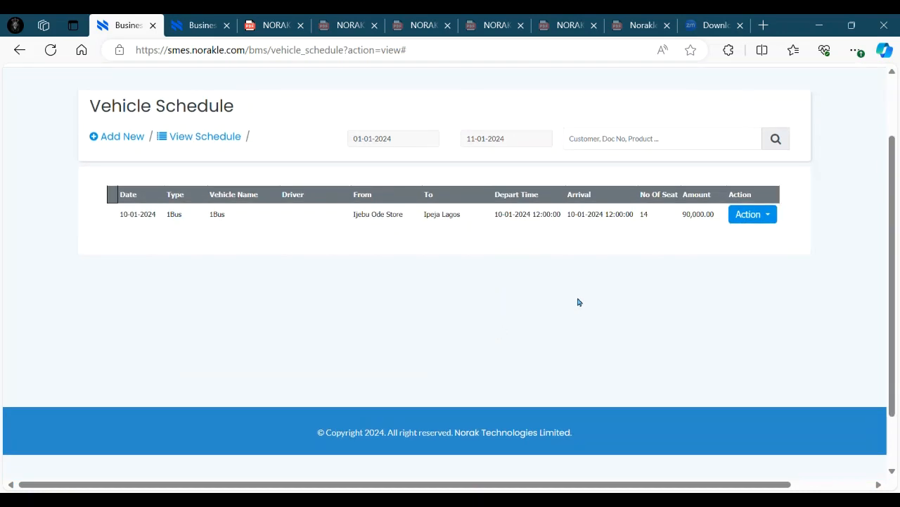
scroll(577, 302, "up", 2)
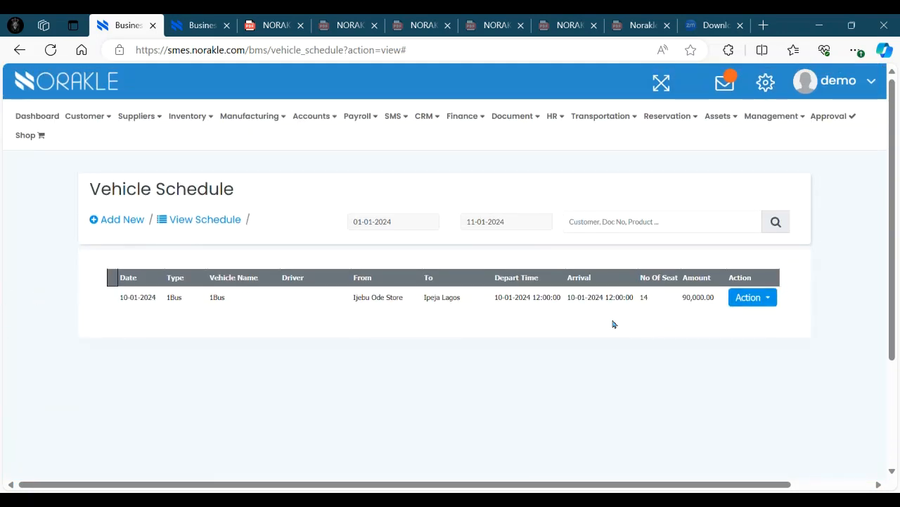
Step: Review the actions available for the listed 1Bus schedule and open its passenger booking page
left_click(759, 299)
scroll(782, 356, "down", 1)
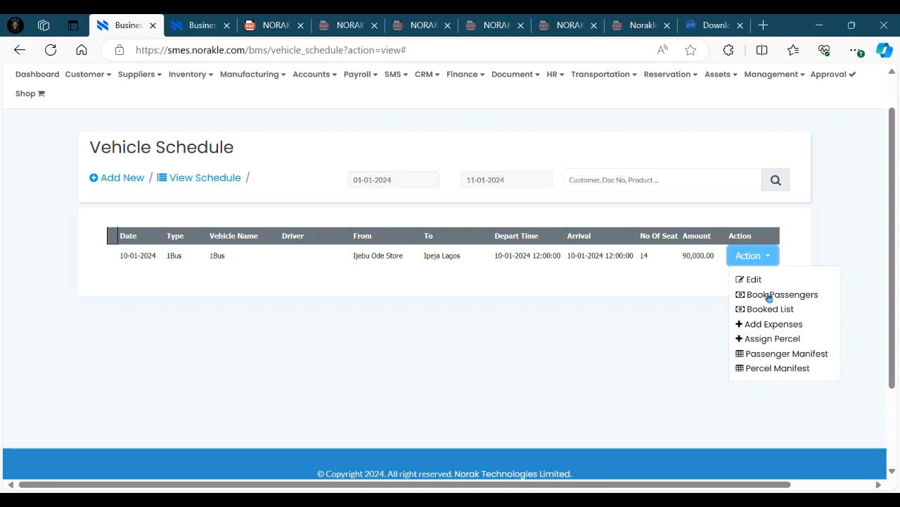
left_click(793, 299)
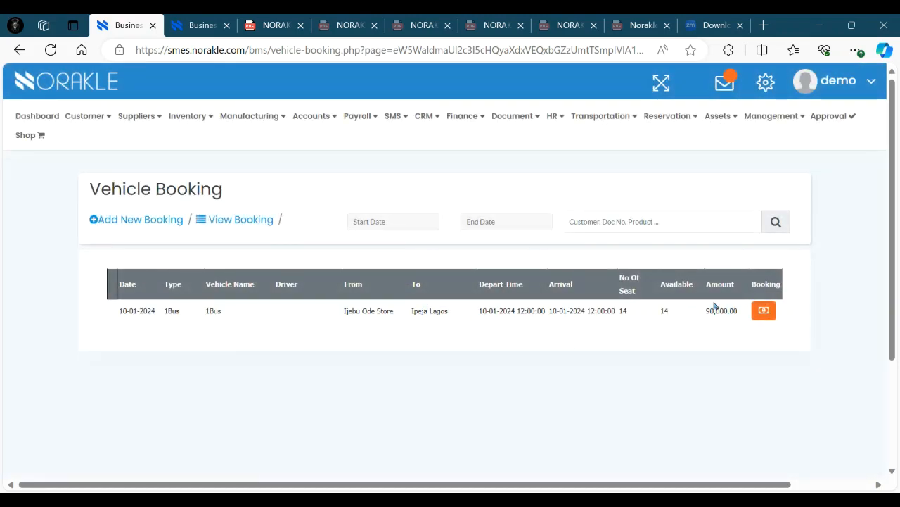
Step: Locate Vehicles Booking in the Transportation module and open the booking form for the listed Ijebu Ode Store to Ipeja Lagos trip
left_click(598, 117)
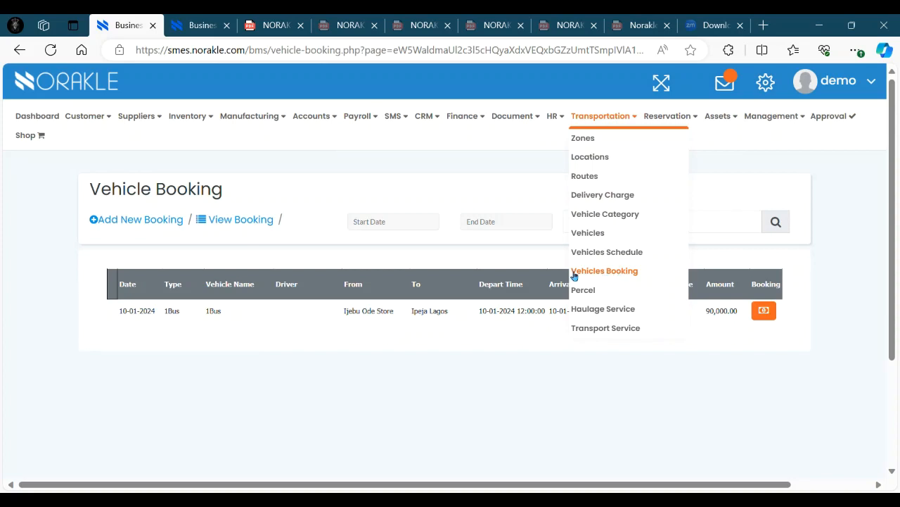
left_click(607, 273)
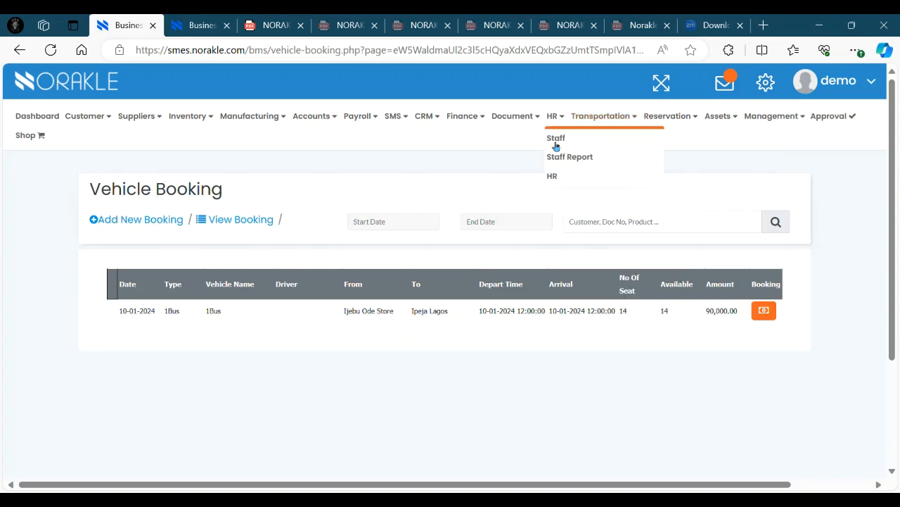
left_click(766, 314)
scroll(225, 330, "down", 1)
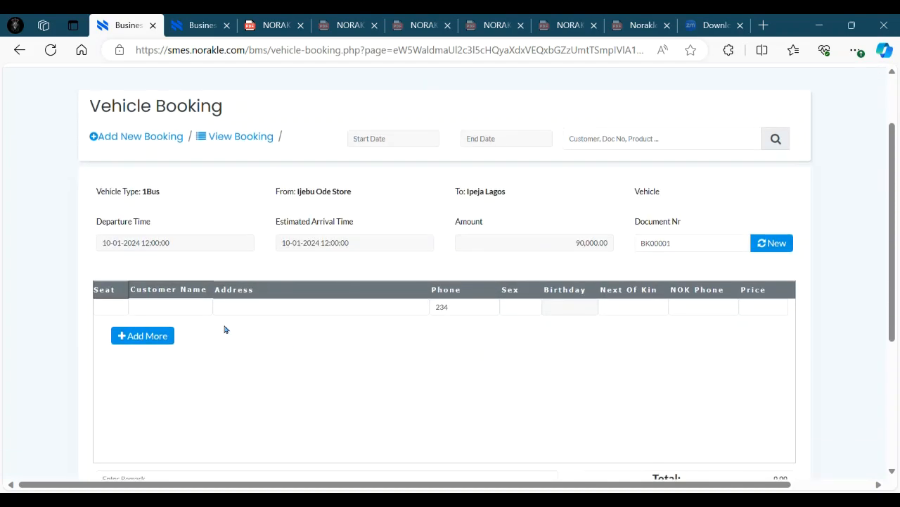
Step: Review the passenger fields of the booking form, from Seat, Customer Name, Address and Phone through to Price
left_click(171, 309)
left_click(109, 314)
left_click(181, 314)
left_click(217, 306)
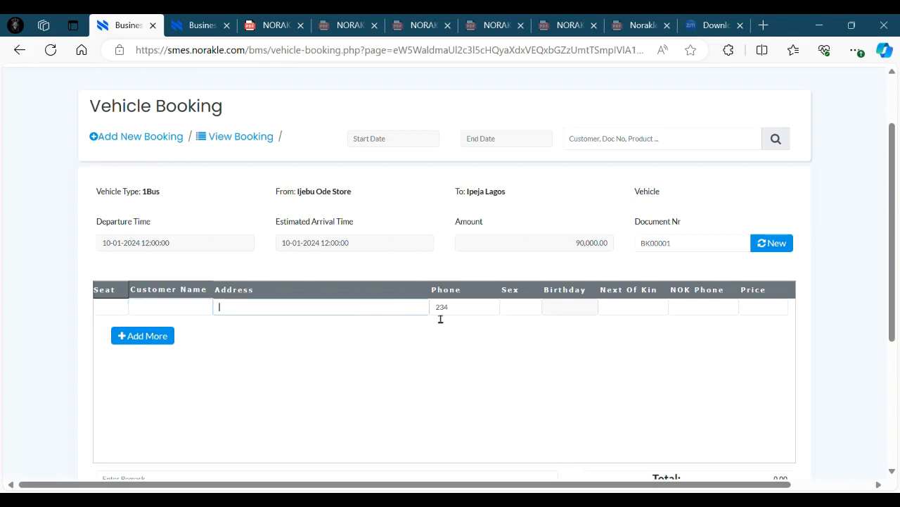
left_click(492, 309)
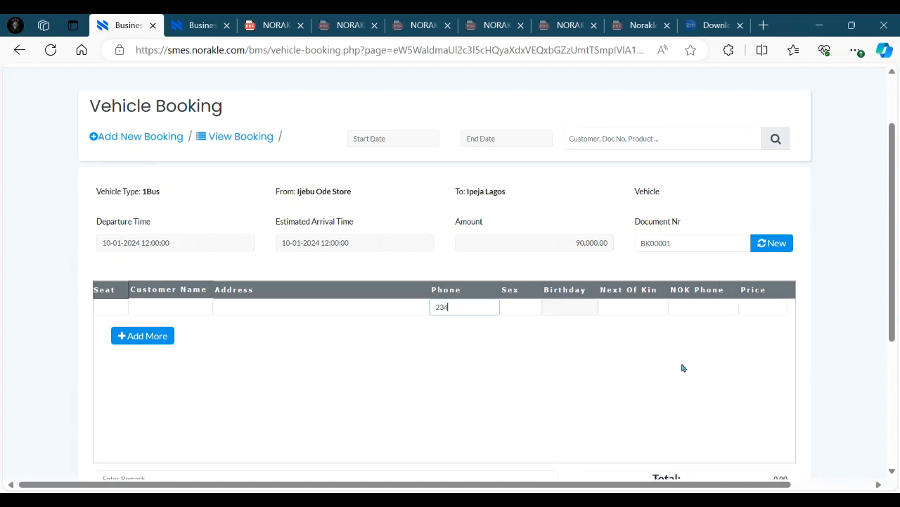
left_click(778, 310)
left_click(516, 369)
Step: Review the remark, total and Cash, POS and Transfer payment sections of the vehicle booking form
scroll(623, 399, "down", 1)
scroll(630, 396, "up", 1)
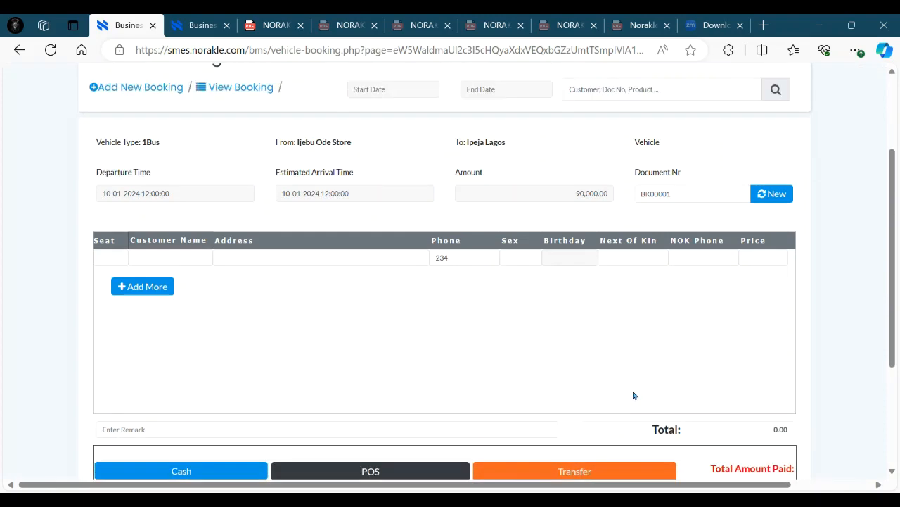
scroll(633, 396, "down", 1)
Step: Return to the Vehicles Schedule list in the Transportation module
scroll(633, 396, "up", 2)
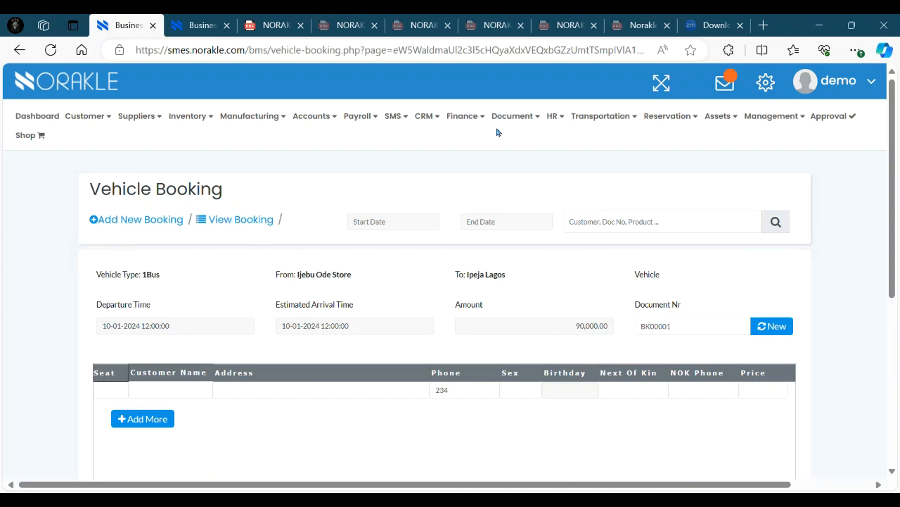
mouse_move(604, 117)
left_click(626, 254)
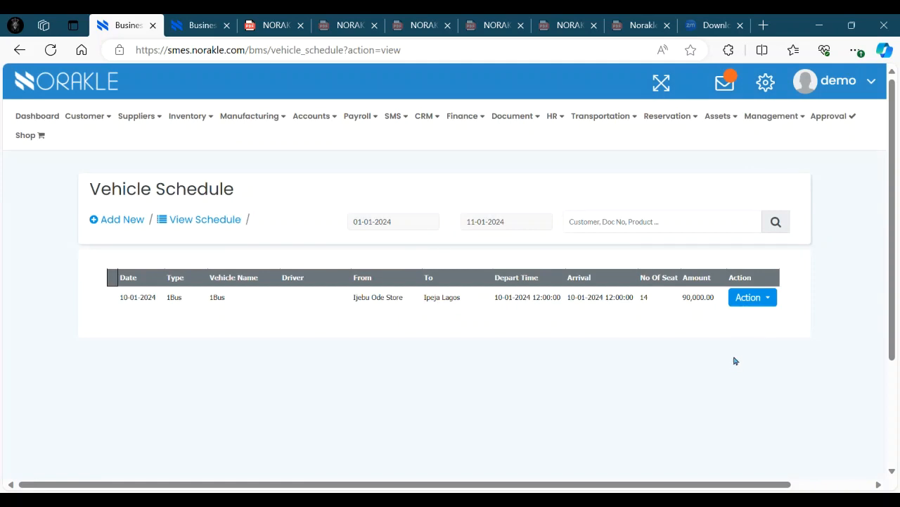
Step: Open and review the Add Expenses form for the listed 1Bus schedule, and go back to the schedule list
left_click(759, 304)
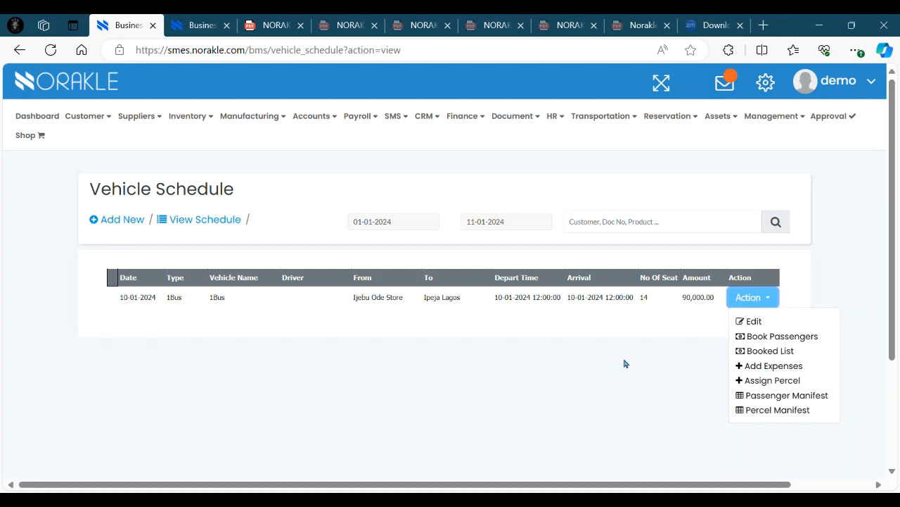
left_click(755, 367)
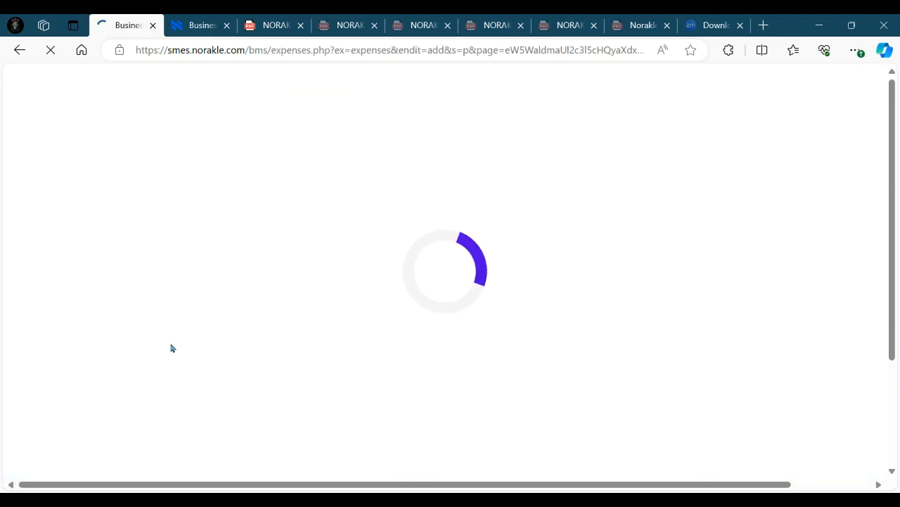
scroll(245, 394, "down", 1)
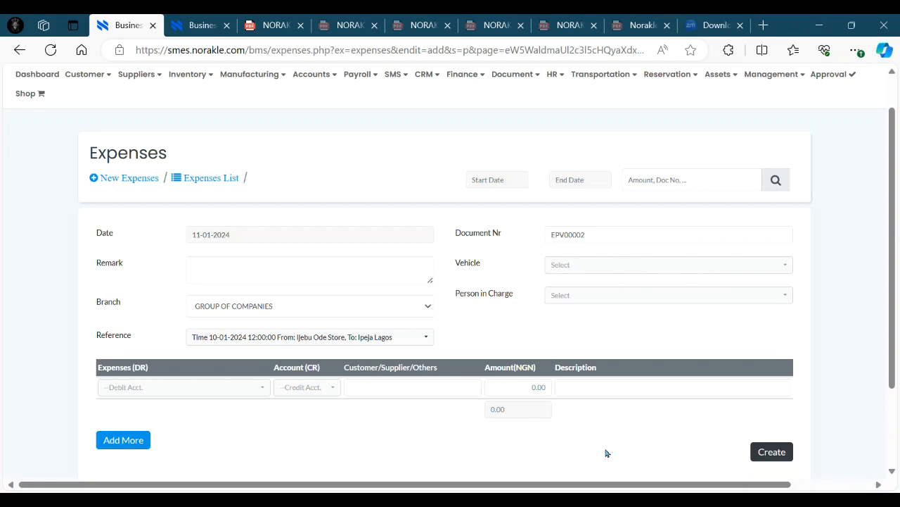
scroll(188, 285, "up", 2)
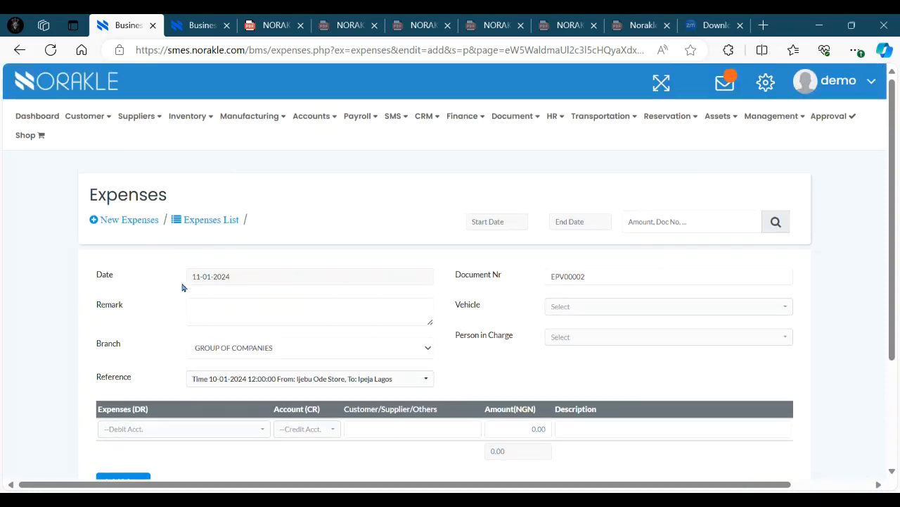
left_click(20, 50)
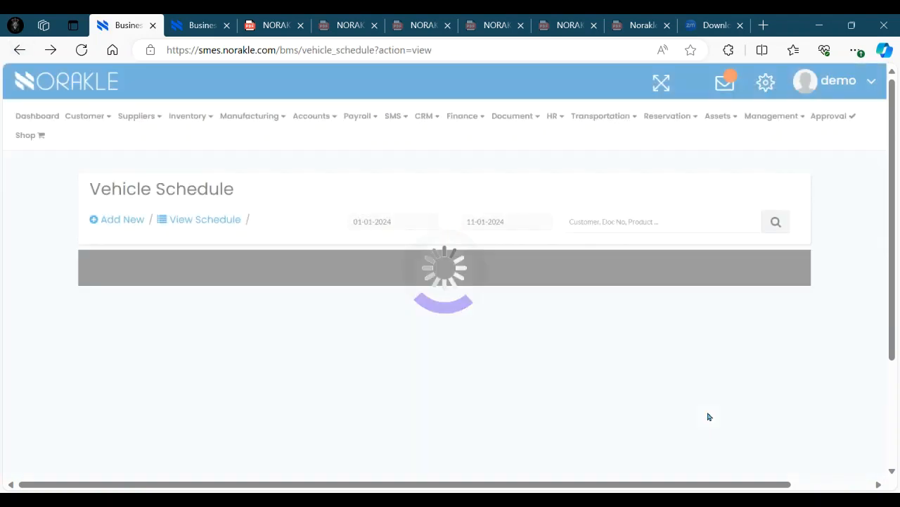
Step: Open the parcel assignment list for the listed 1Bus schedule and look through the parcels available to assign
left_click(760, 298)
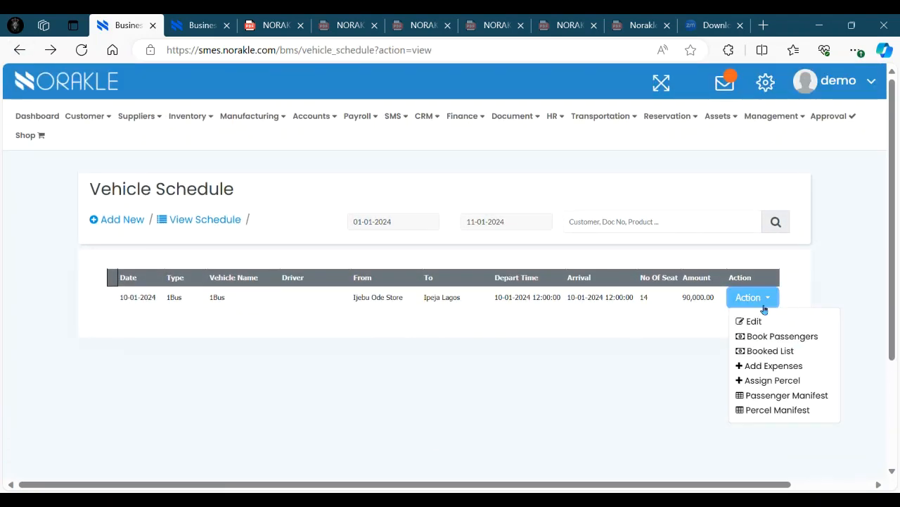
scroll(789, 394, "down", 1)
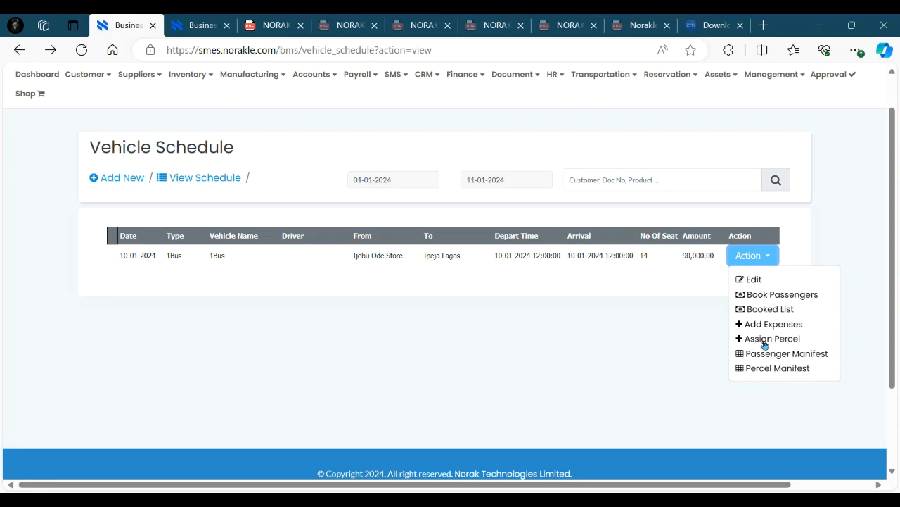
left_click(764, 341)
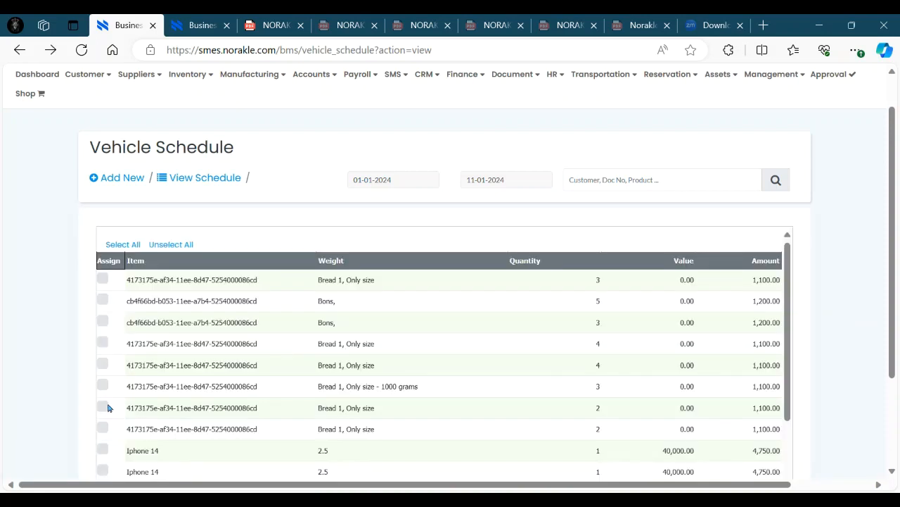
scroll(215, 414, "down", 2)
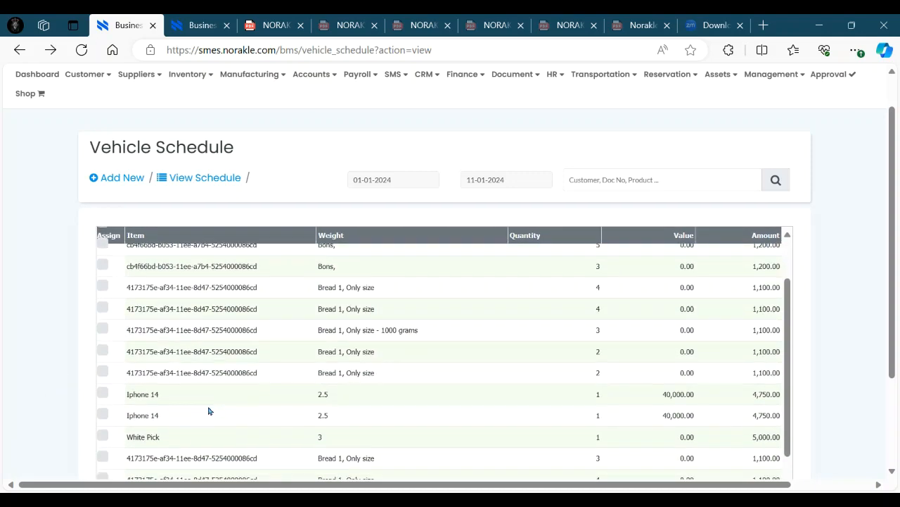
scroll(678, 325, "up", 4)
scroll(806, 340, "down", 1)
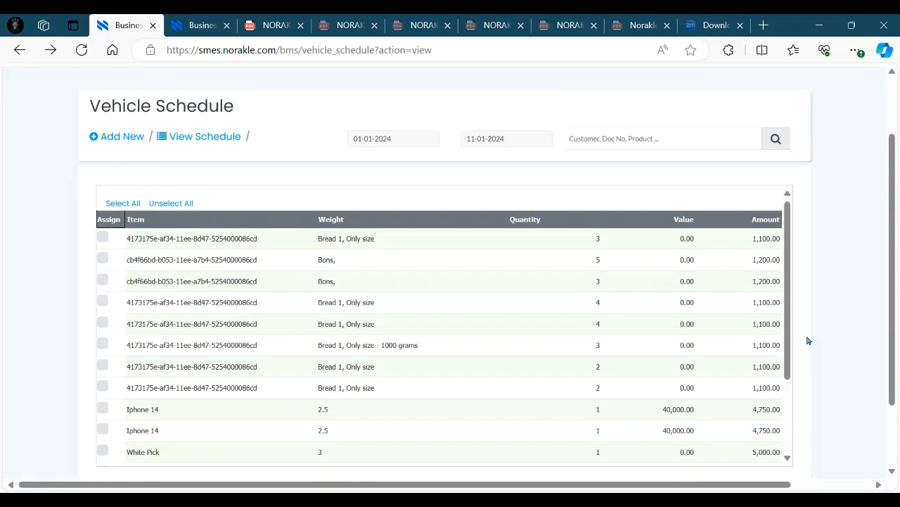
scroll(811, 340, "down", 1)
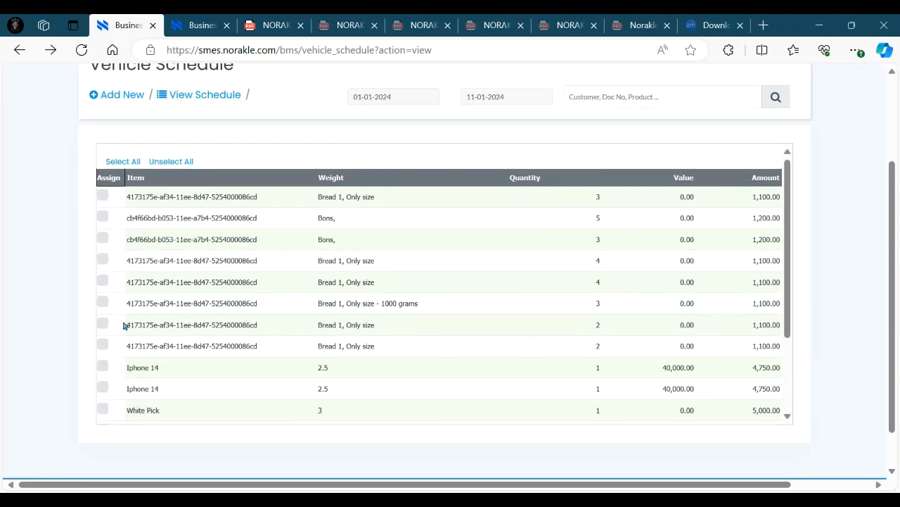
scroll(133, 320, "up", 3)
scroll(245, 275, "down", 1)
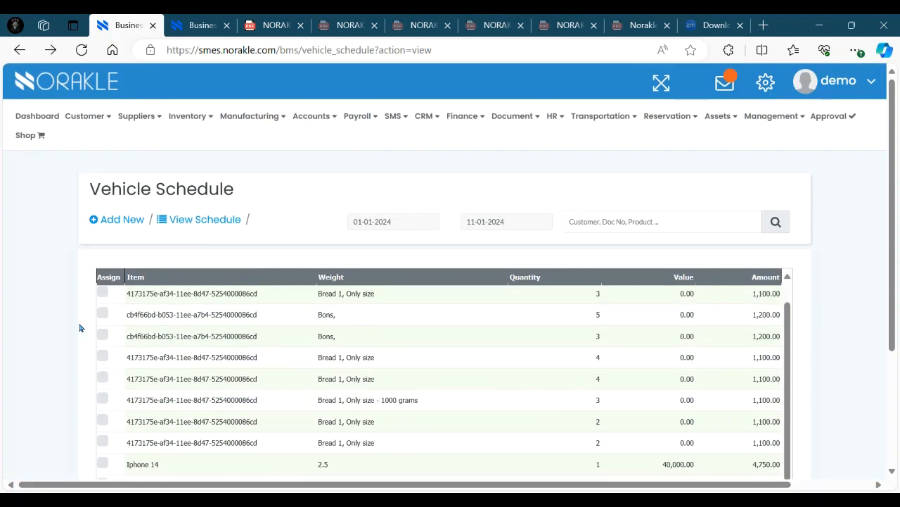
Step: Examine the assignment list's Item, Weight, Quantity, Value and Amount columns and its selection options
scroll(61, 339, "down", 1)
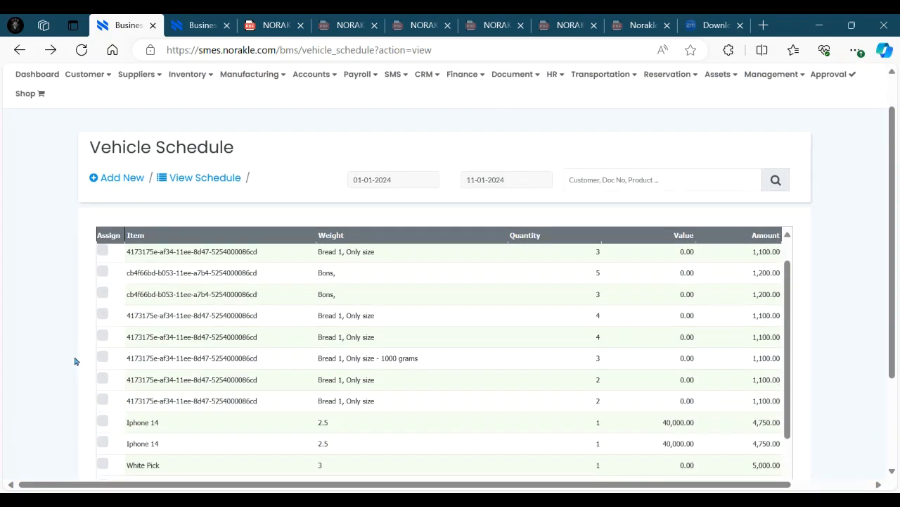
scroll(75, 361, "down", 1)
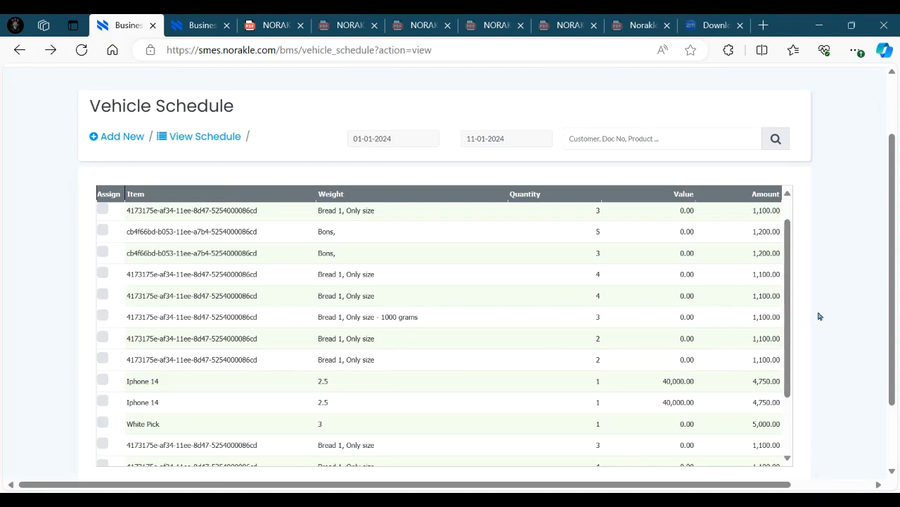
scroll(827, 338, "down", 1)
scroll(780, 313, "up", 1)
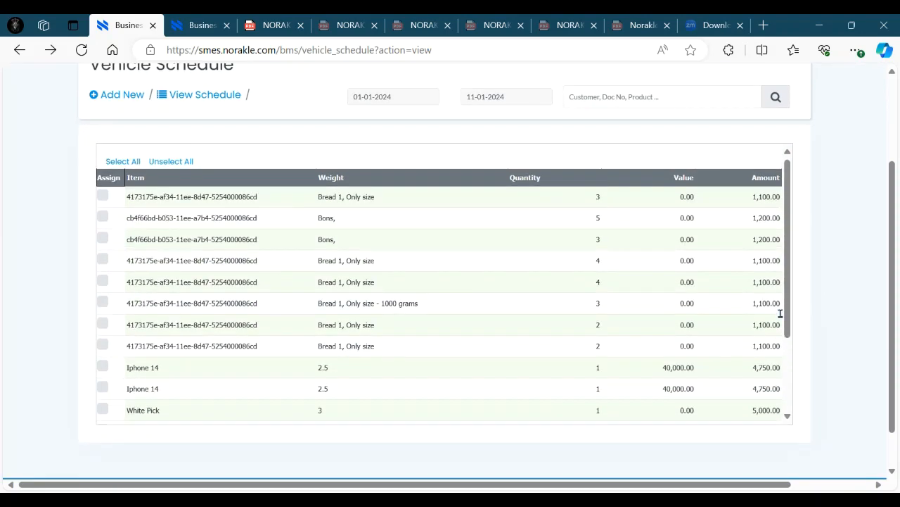
scroll(827, 315, "up", 2)
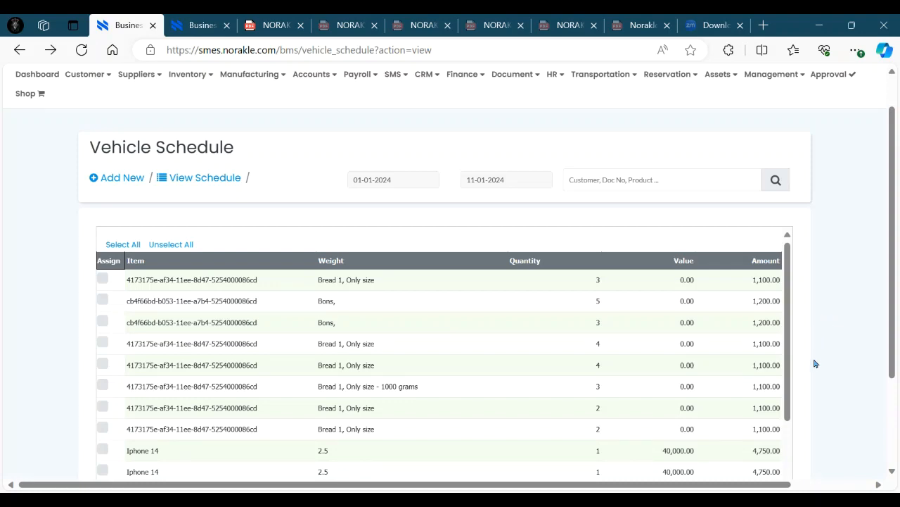
left_click_drag(897, 310, 898, 335)
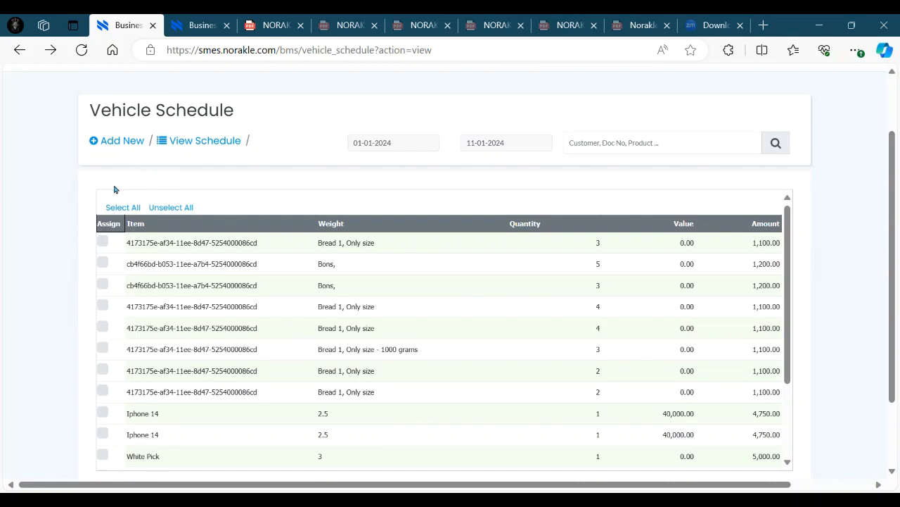
scroll(66, 181, "up", 1)
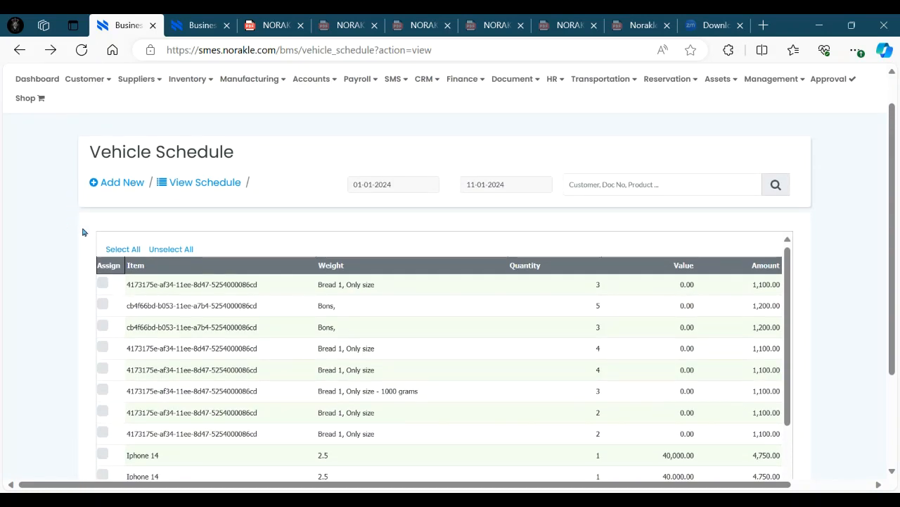
scroll(42, 231, "down", 1)
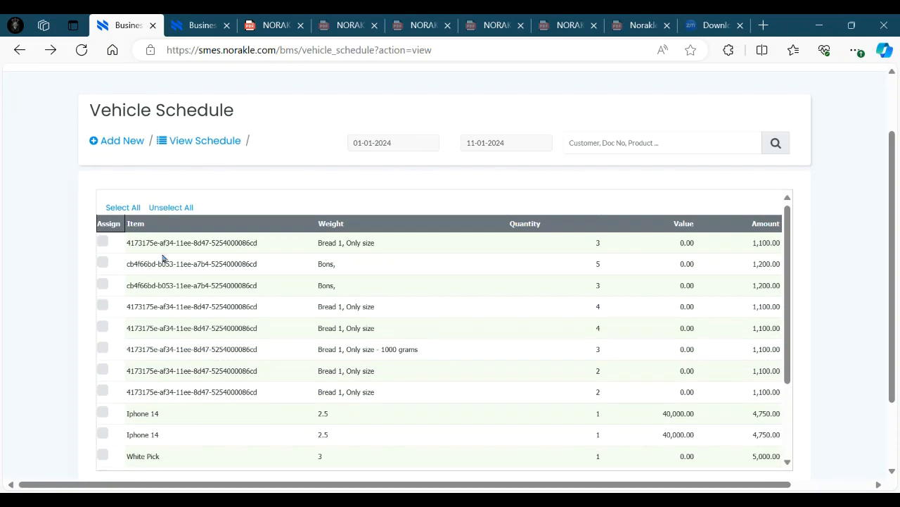
scroll(314, 191, "down", 1)
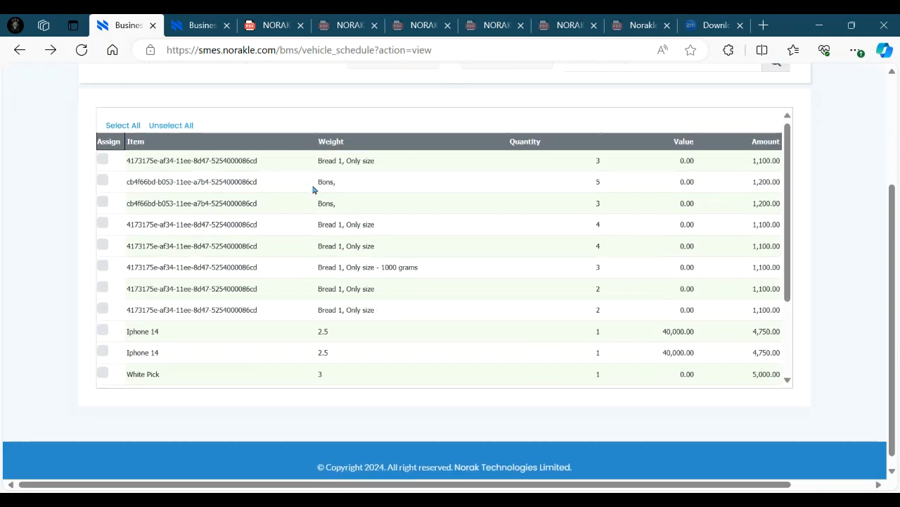
scroll(161, 204, "up", 1)
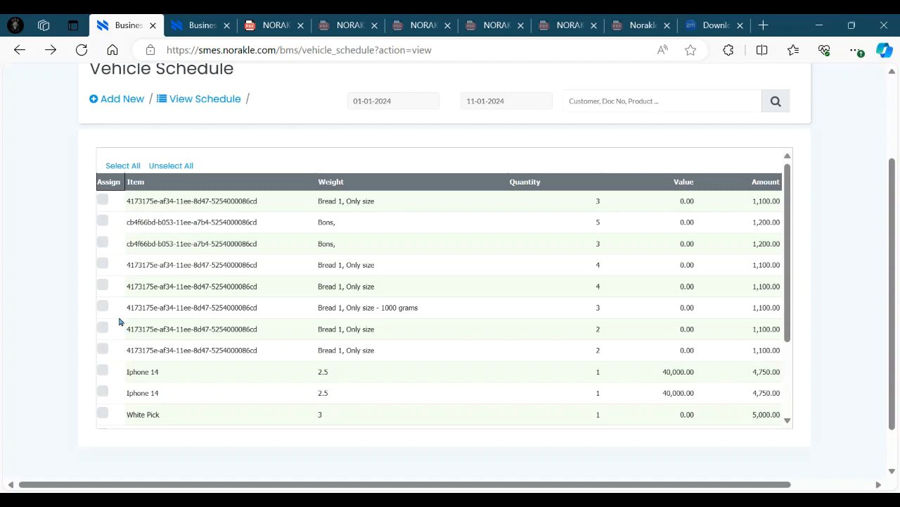
scroll(169, 348, "up", 1)
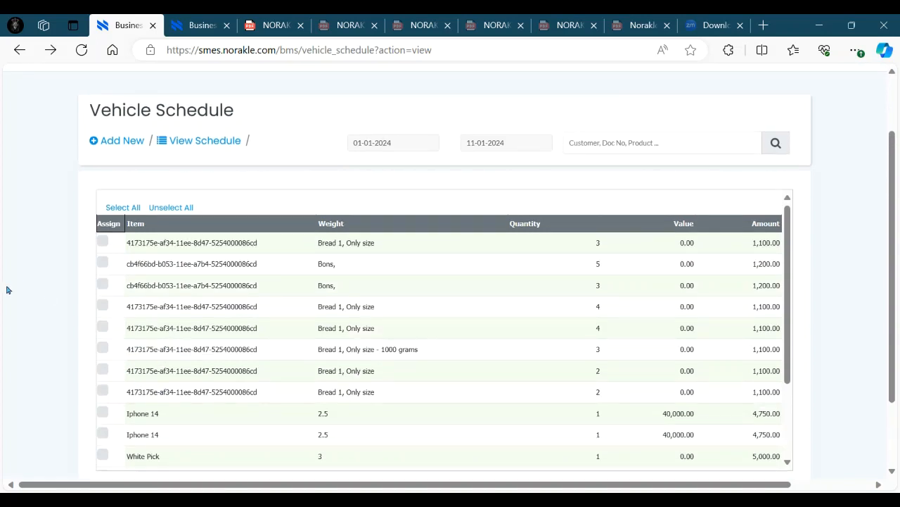
scroll(44, 307, "down", 1)
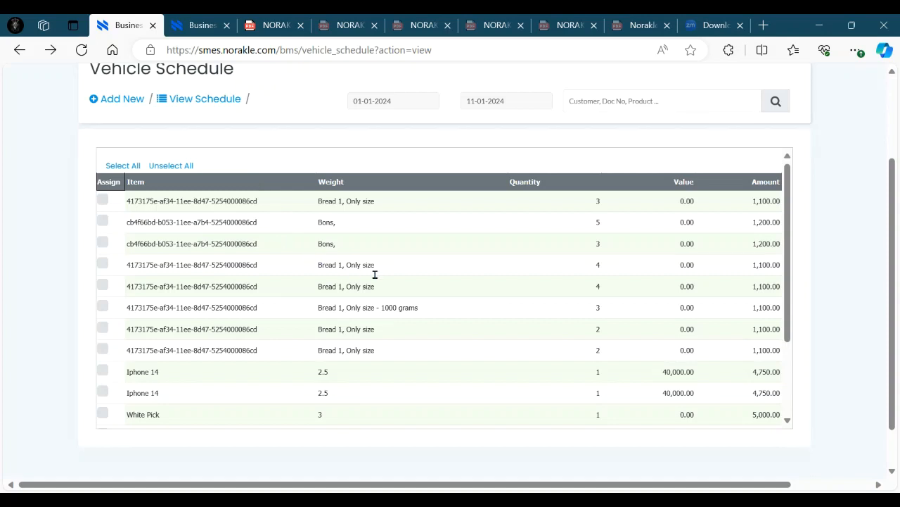
Step: Mark the first seven parcels in the list for assignment to the 1Bus schedule
left_click(103, 200)
left_click(103, 220)
left_click(104, 243)
left_click(107, 270)
left_click(103, 308)
left_click(103, 286)
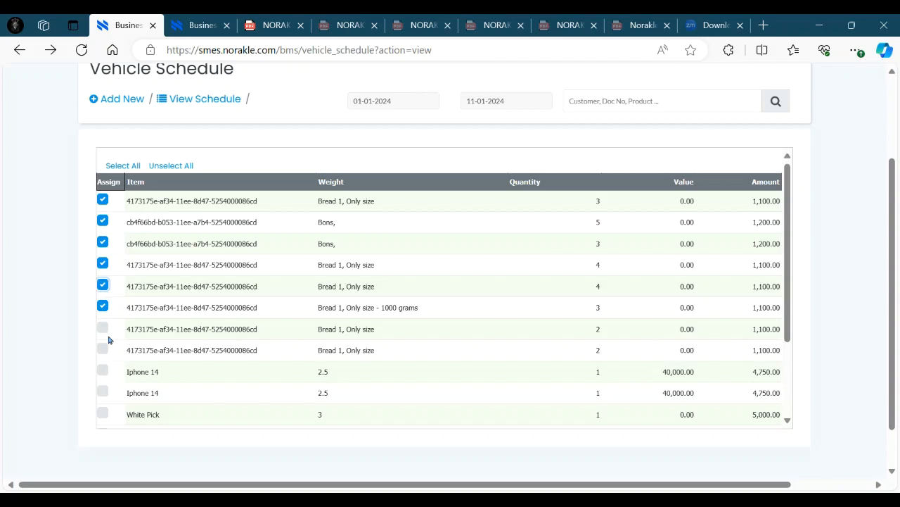
left_click(103, 329)
Step: Review the marked and unmarked parcels through to the Assign Percels option at the end of the list
scroll(367, 310, "up", 2)
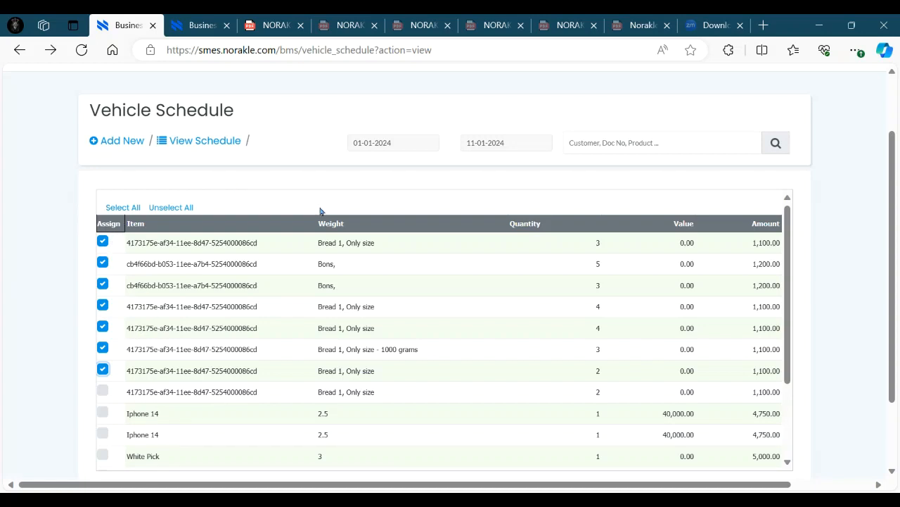
scroll(317, 211, "down", 3)
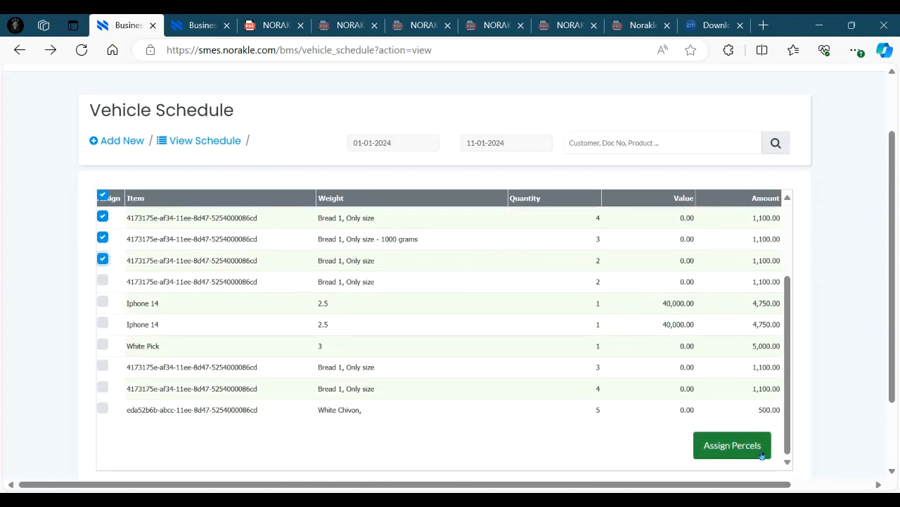
scroll(451, 317, "up", 1)
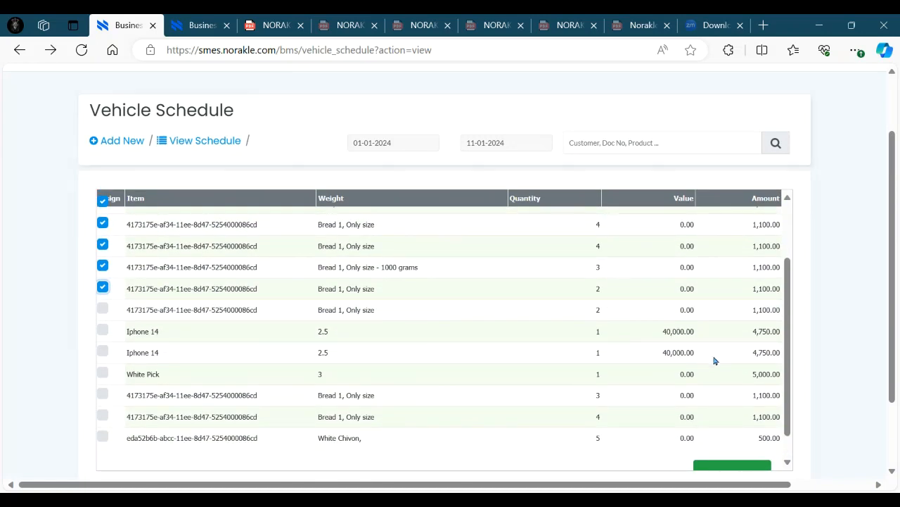
scroll(806, 399, "down", 1)
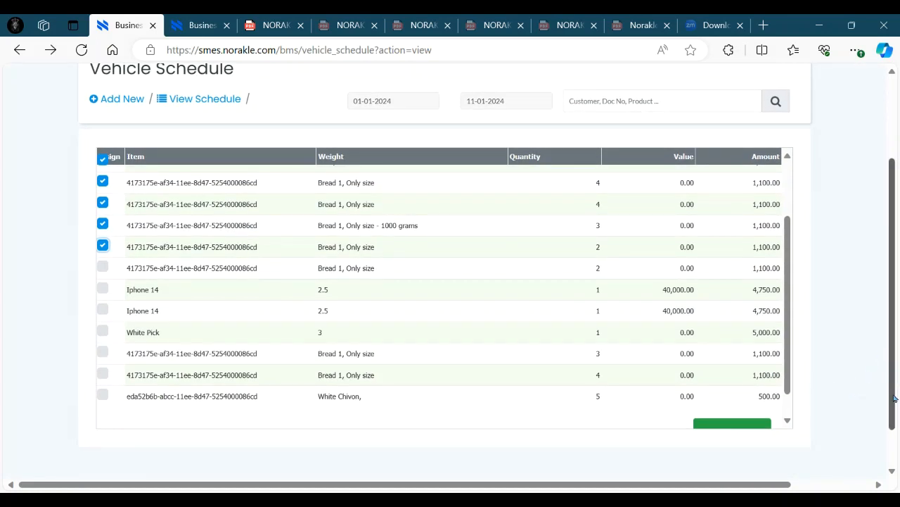
mouse_move(895, 397)
left_mouse_down()
mouse_move(891, 378)
mouse_move(890, 389)
left_mouse_up()
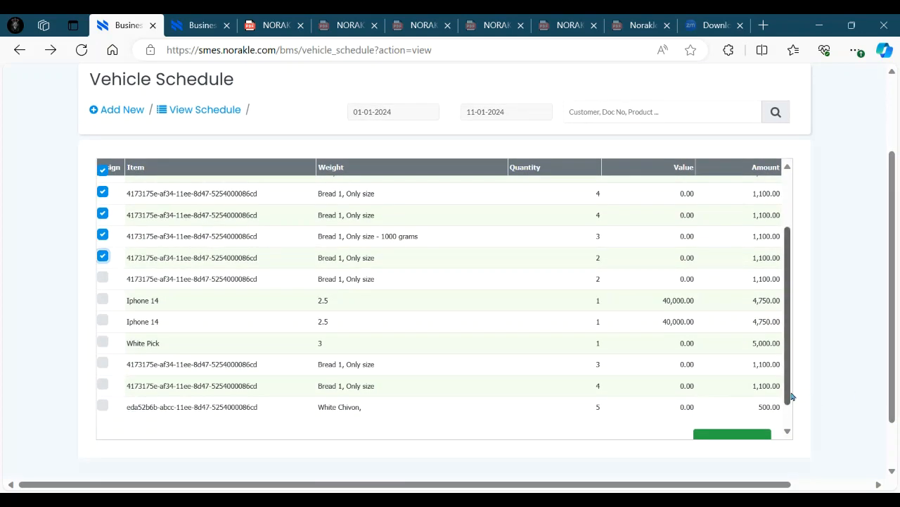
left_click_drag(790, 396, 789, 344)
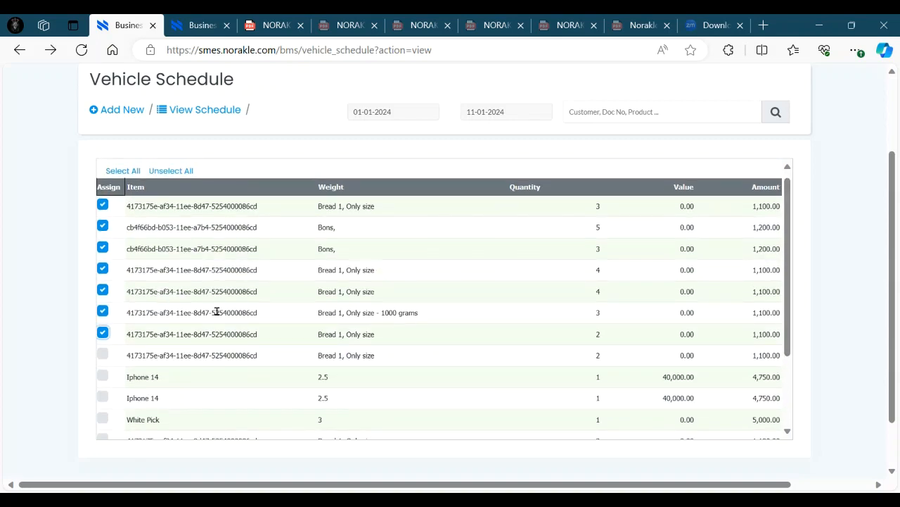
scroll(195, 139, "up", 2)
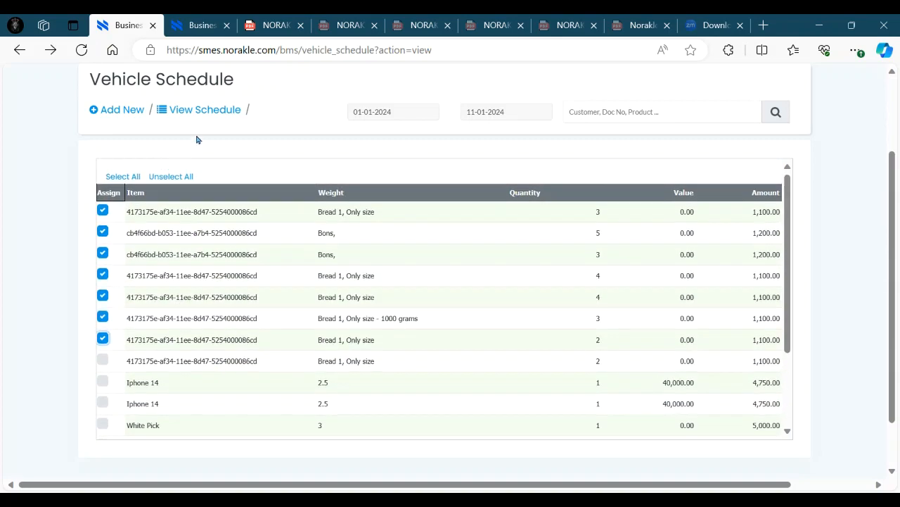
Step: Leave the parcel assignment list, reopen the Vehicles Schedule list and show the actions available for the 1Bus schedule
left_click(628, 90)
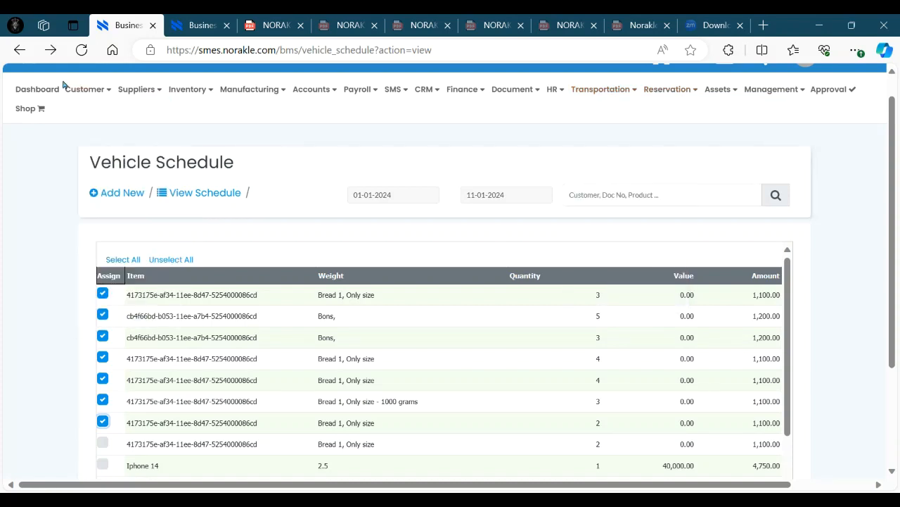
left_click(20, 51)
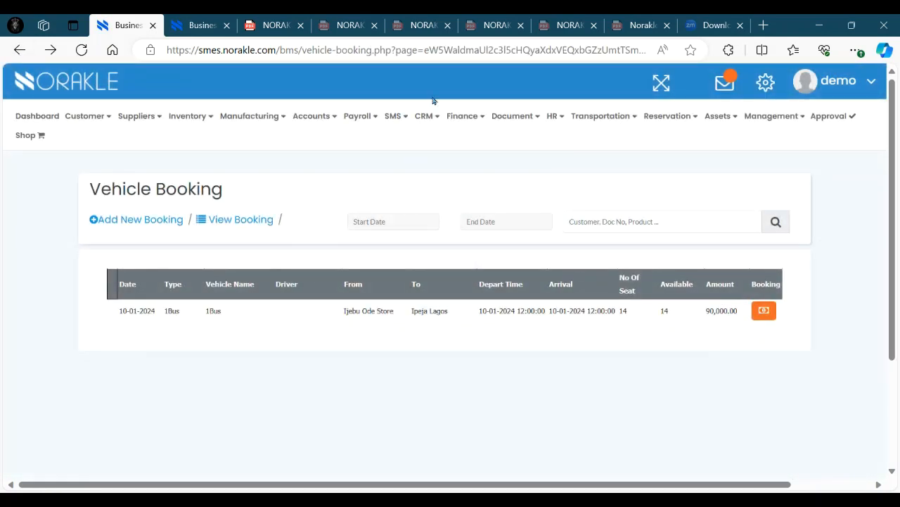
left_click(579, 118)
left_click(617, 259)
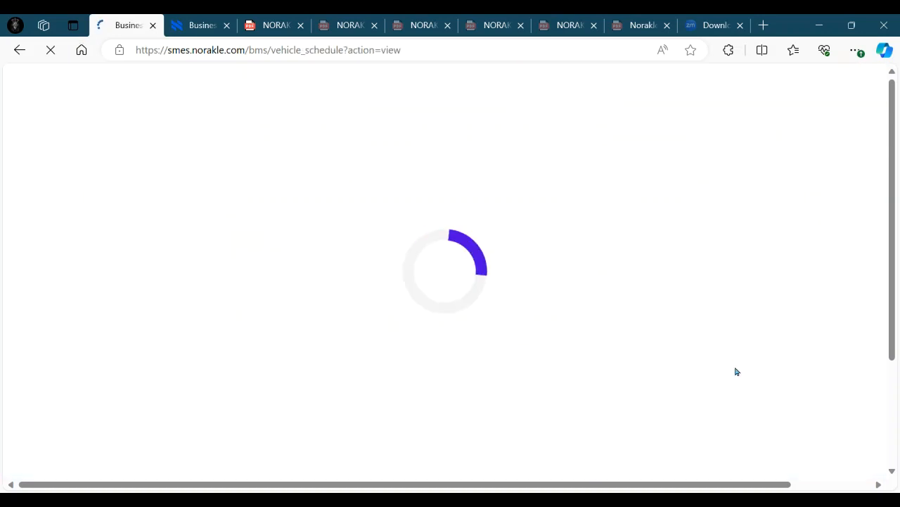
left_click(751, 296)
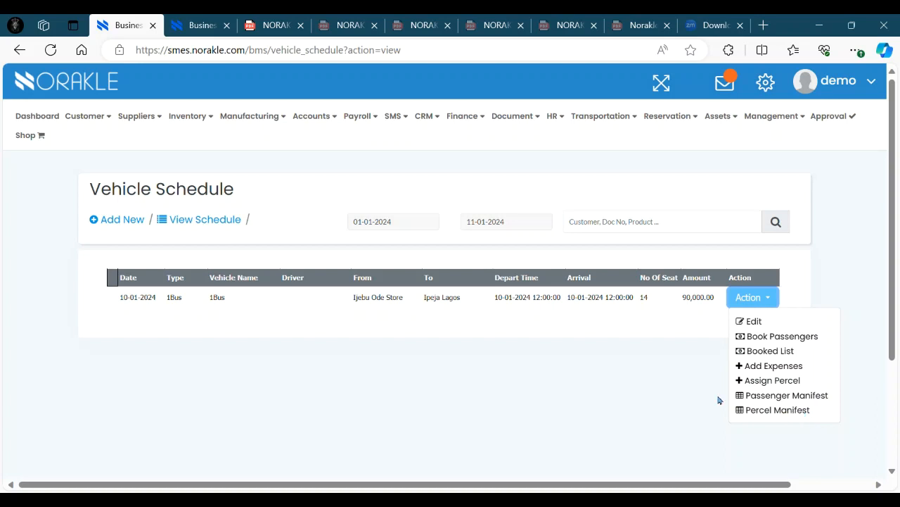
Step: Open Percel Management in the Transportation module and review the customer, item and payment fields of a new parcel form
mouse_move(629, 116)
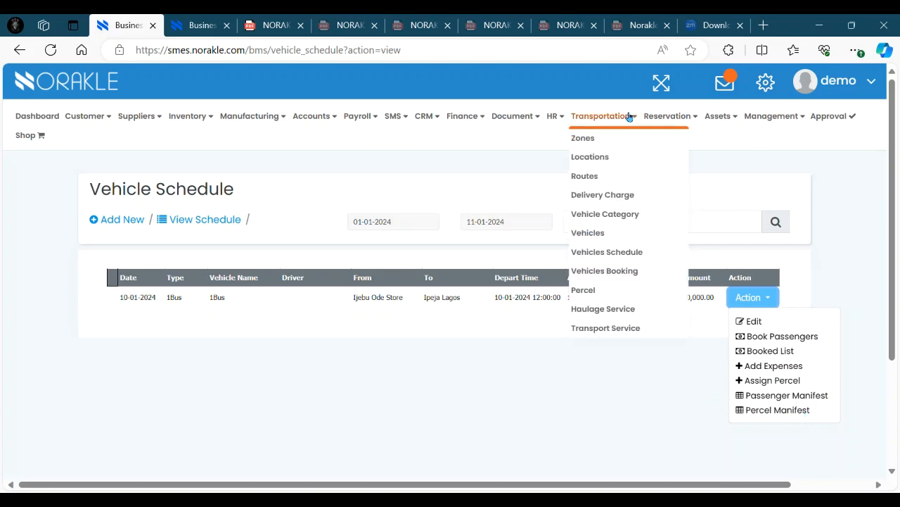
left_click(587, 291)
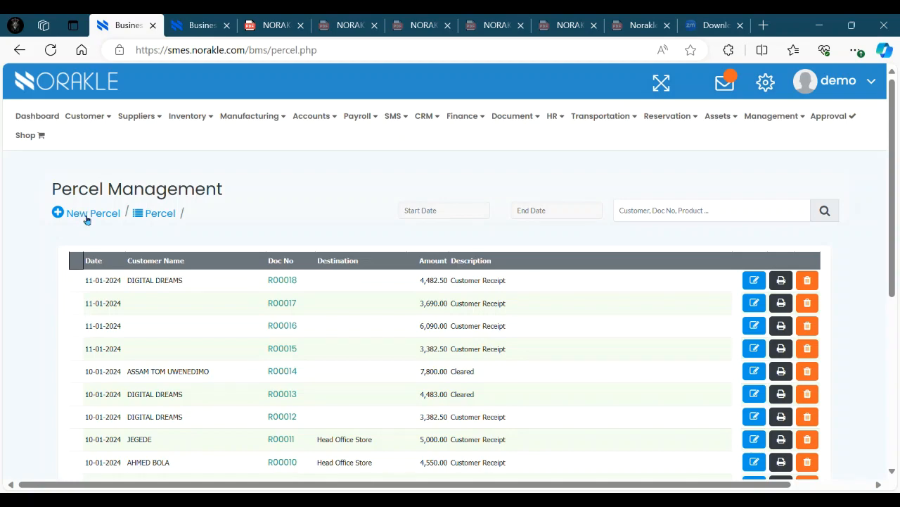
left_click(86, 218)
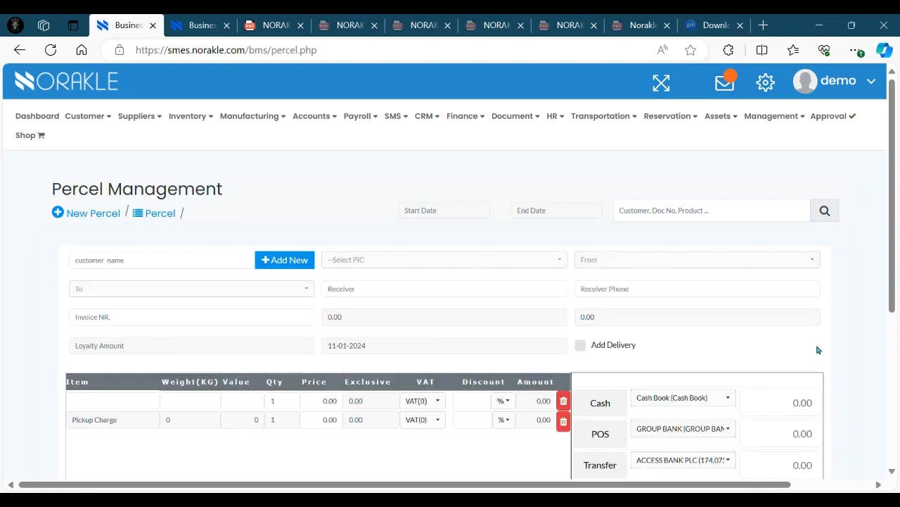
scroll(819, 350, "down", 1)
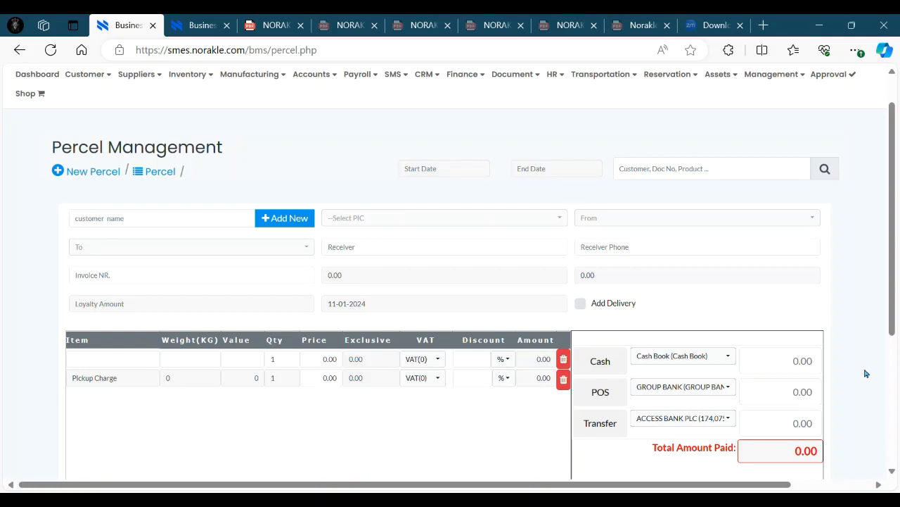
scroll(868, 370, "down", 1)
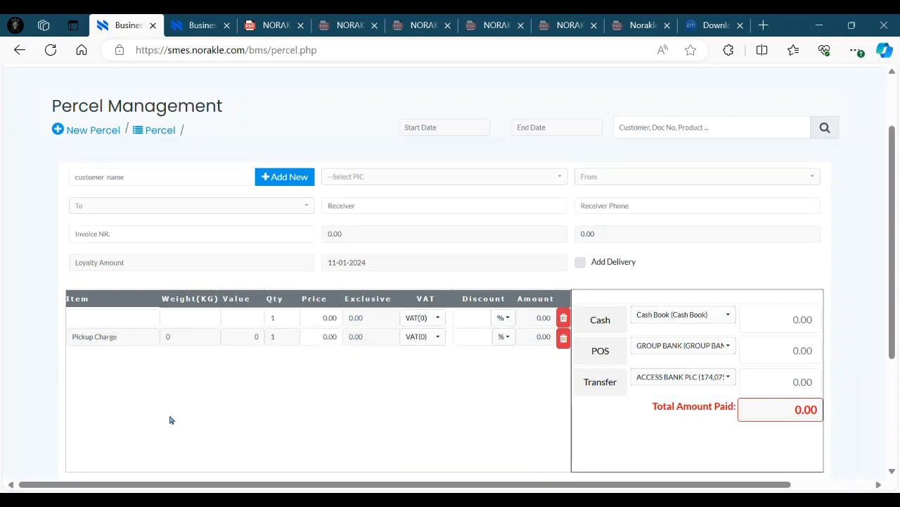
Step: Route the new parcel from GROUP OF COMPANIES to Head Office Store and select the listed PIC
scroll(172, 418, "up", 1)
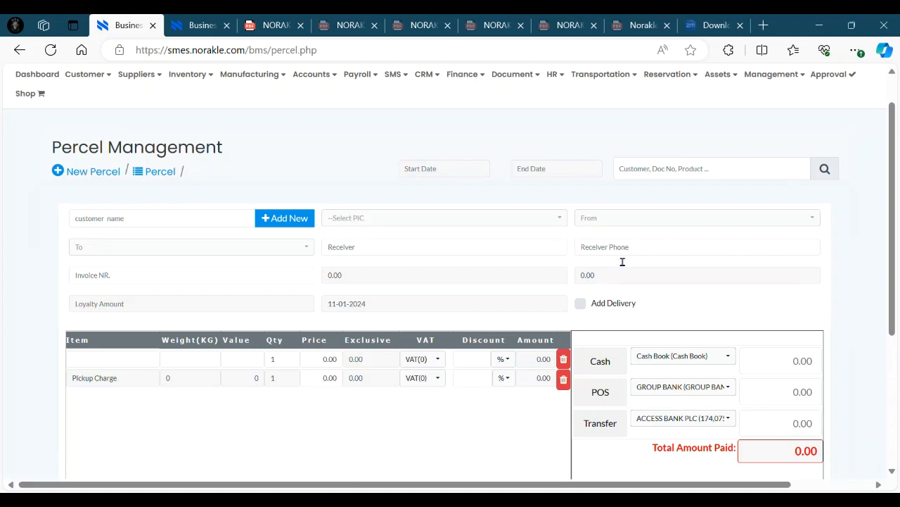
scroll(727, 300, "up", 1)
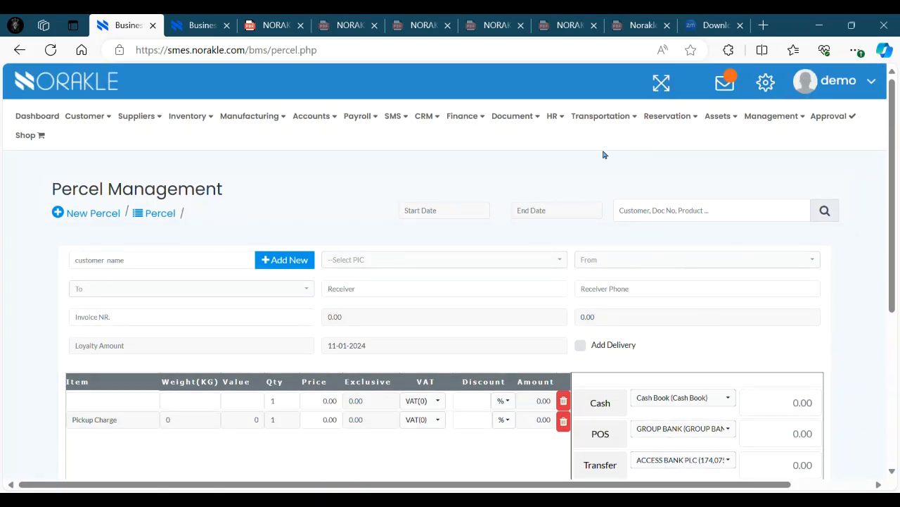
mouse_move(604, 131)
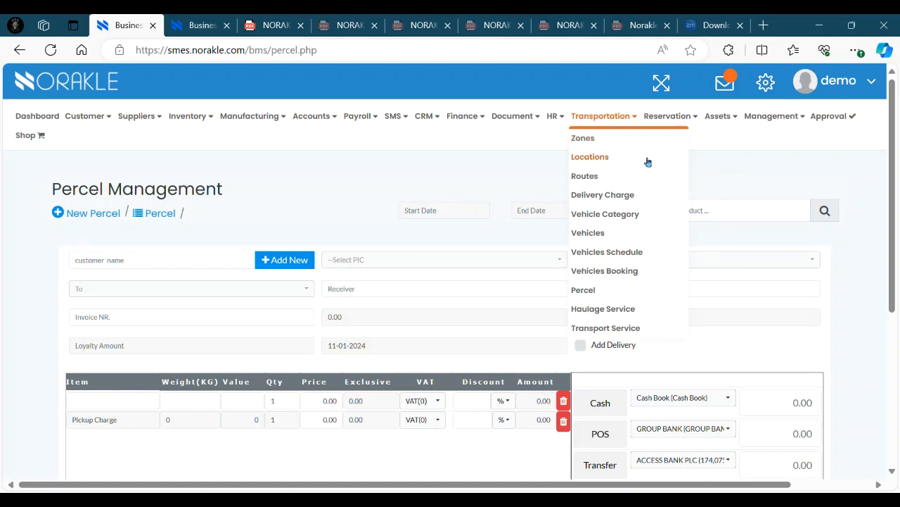
left_click(672, 263)
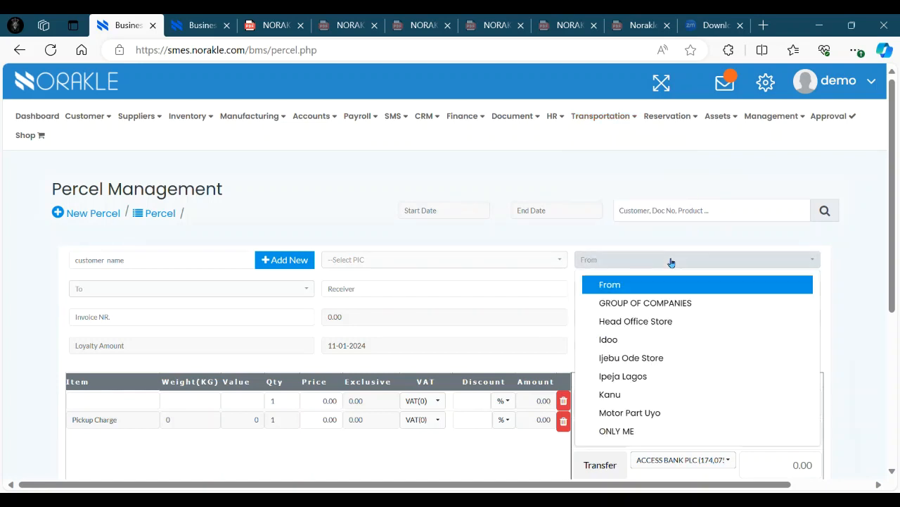
left_click(651, 306)
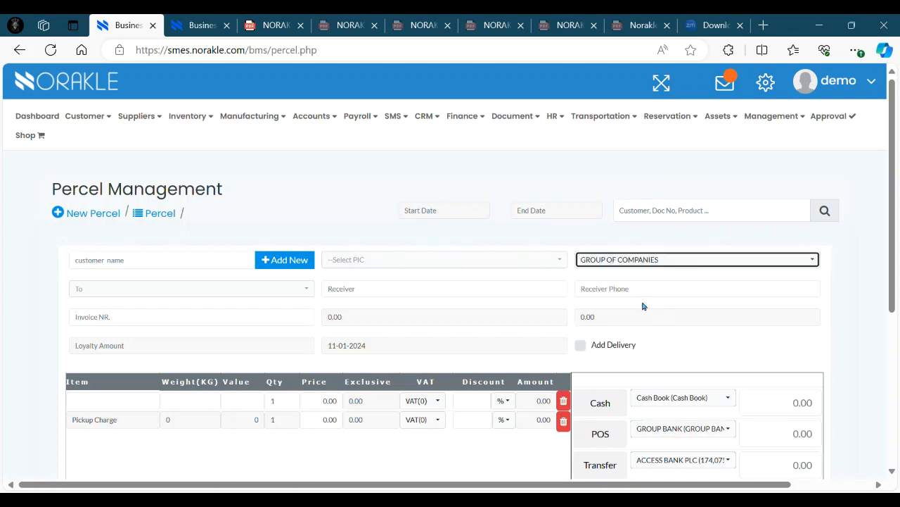
left_click(209, 295)
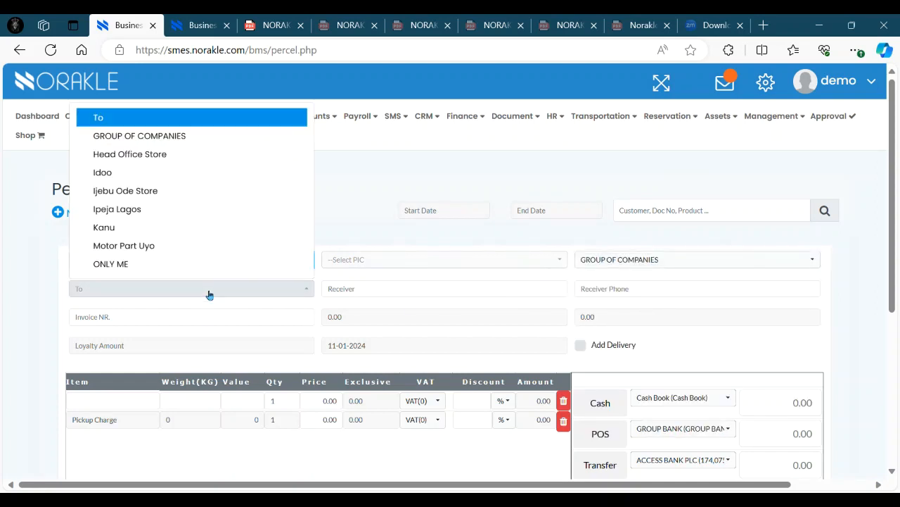
left_click(134, 157)
scroll(225, 297, "down", 1)
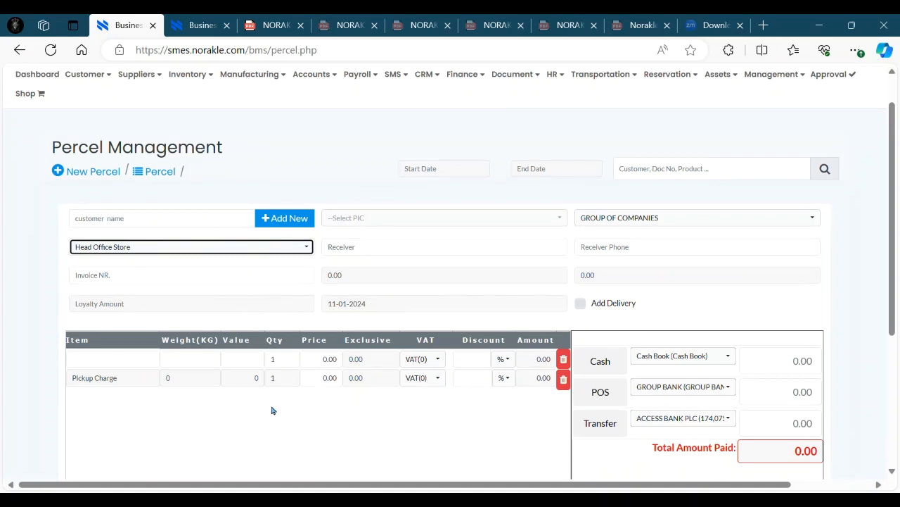
left_click(377, 220)
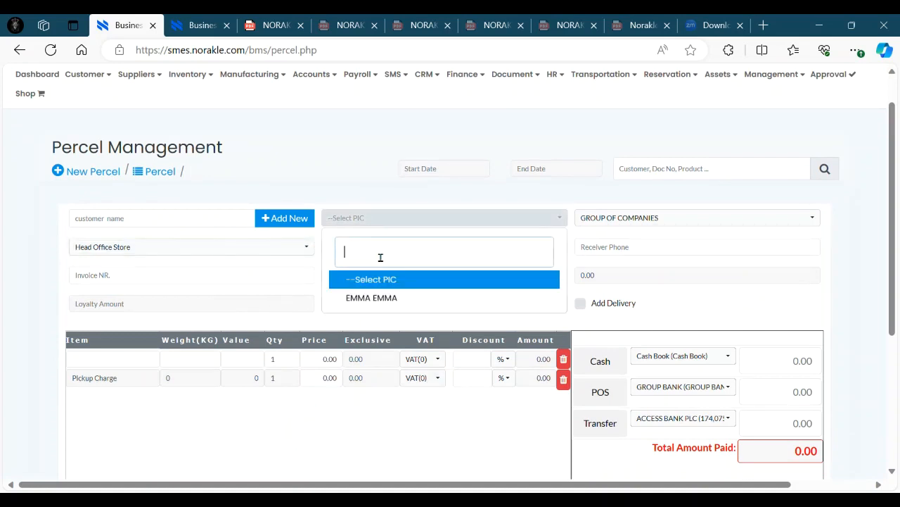
left_click(379, 301)
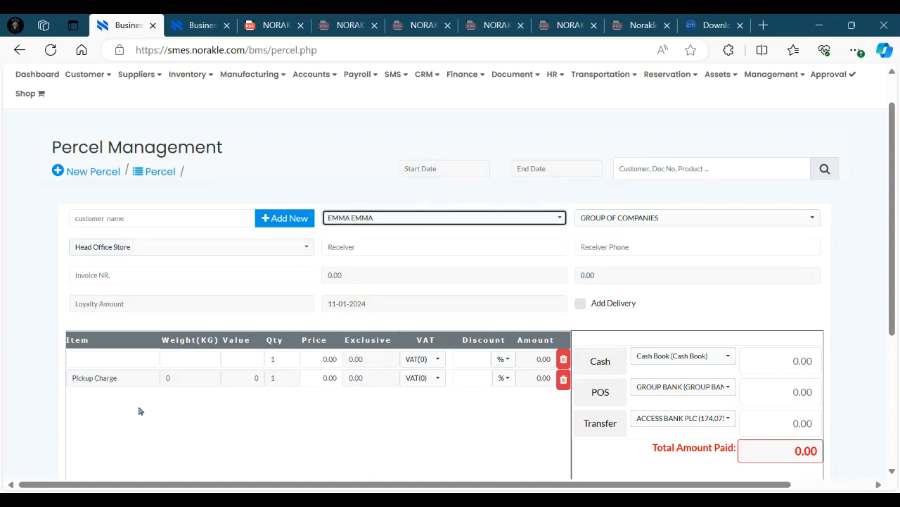
Step: View the fields for creating a new customer from the parcel form, leaving without submitting
left_click(134, 219)
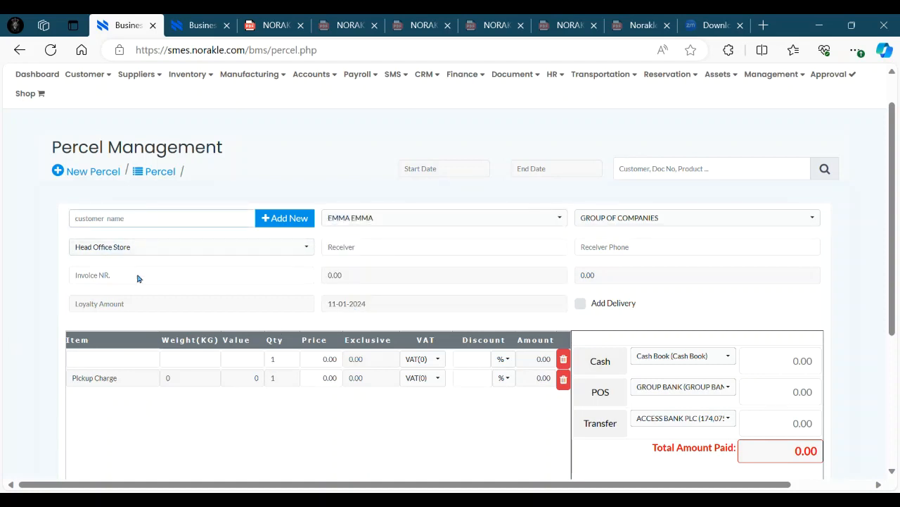
left_click(277, 219)
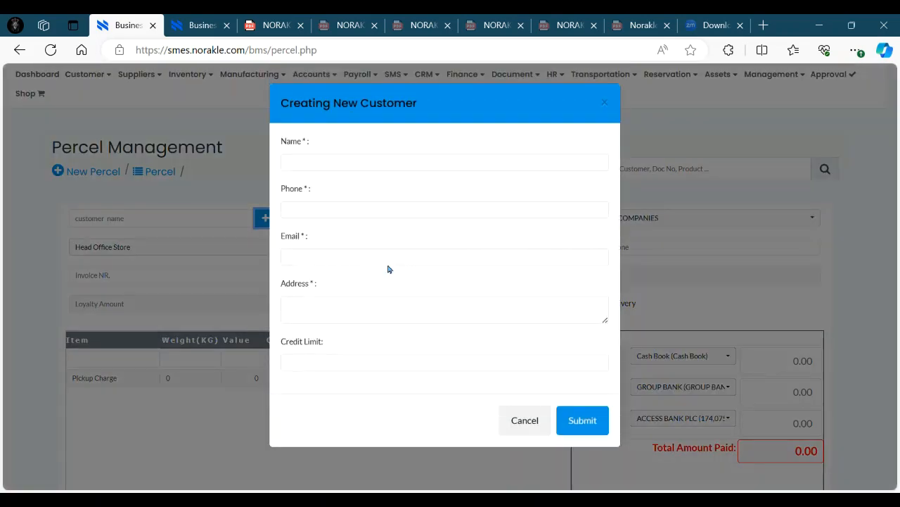
left_click(533, 424)
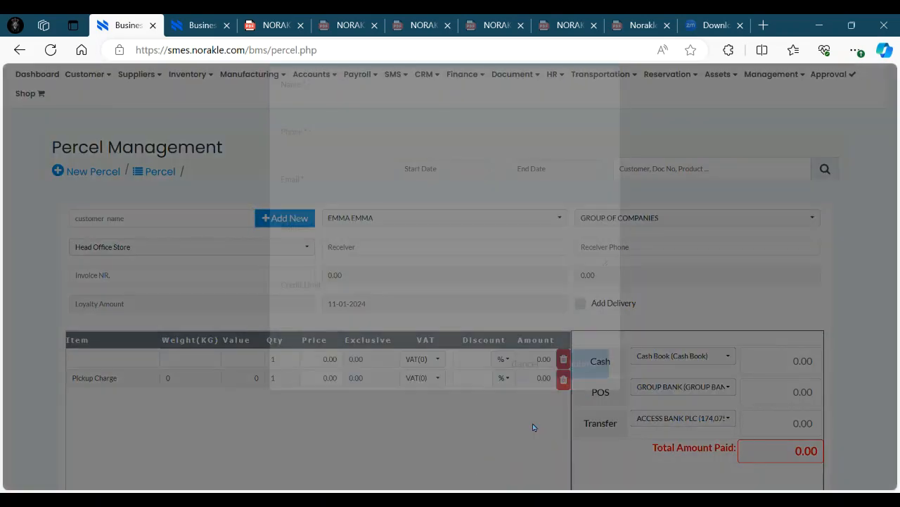
Step: Enter a weight of 2.5 kg on the first item line of the parcel
left_click(108, 366)
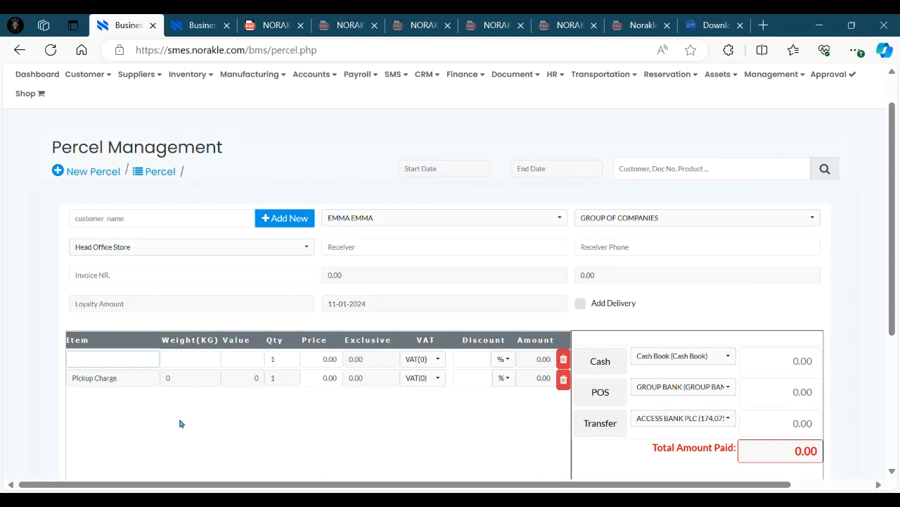
left_click(203, 363)
left_click(120, 350)
Step: Open Zones in the Transportation module and review the standard and extra KG amount fields for adding a zone
scroll(505, 319, "up", 1)
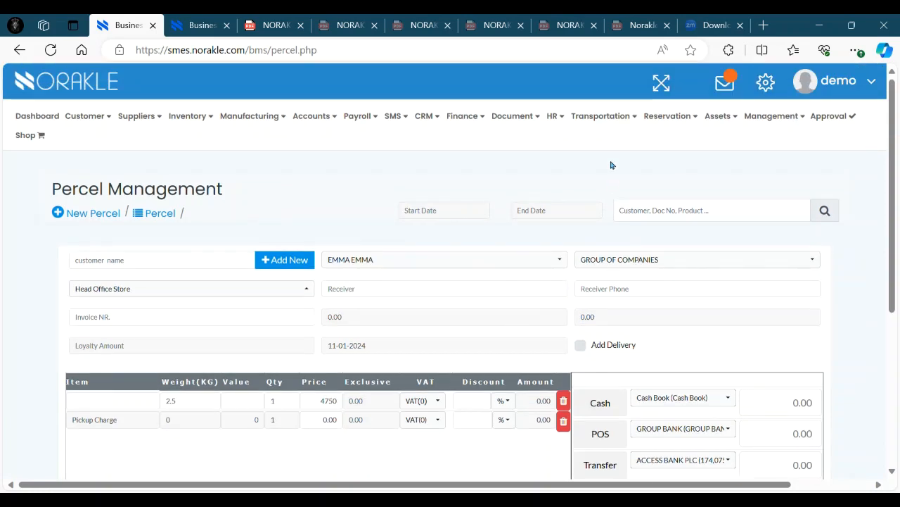
mouse_move(605, 123)
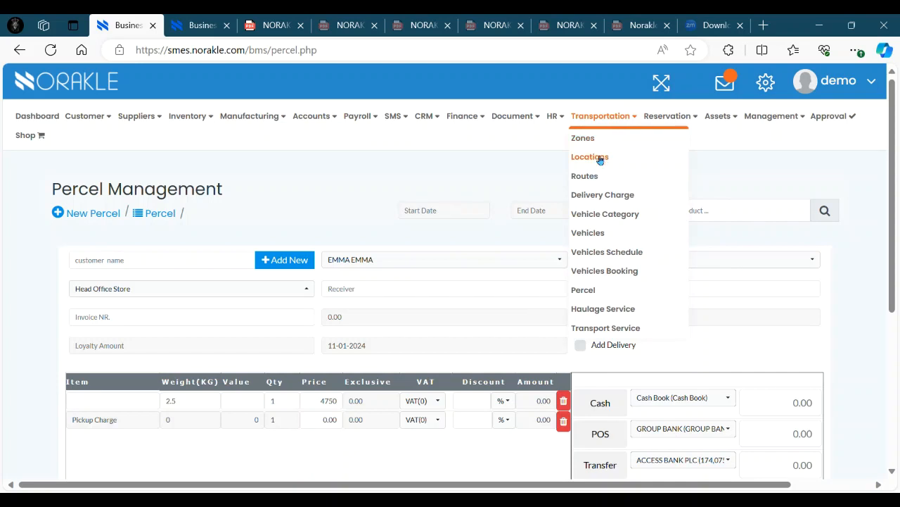
left_click(594, 146)
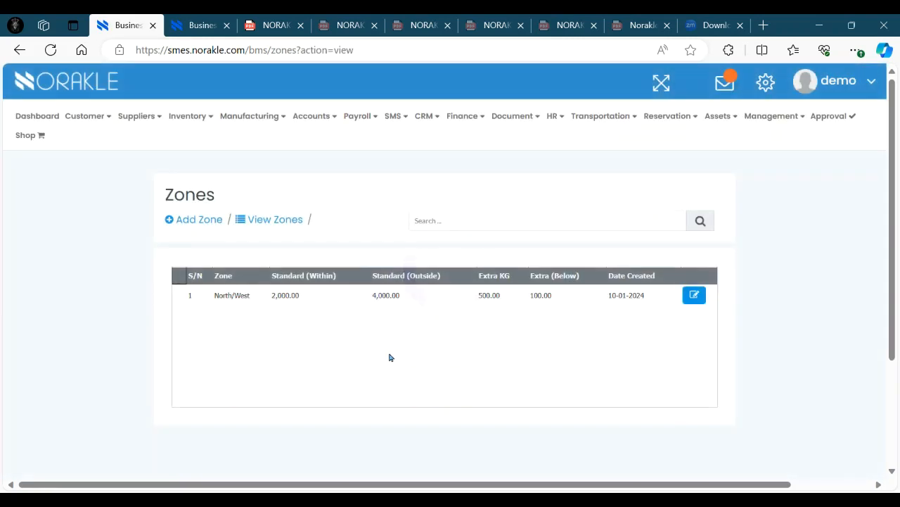
left_click(209, 224)
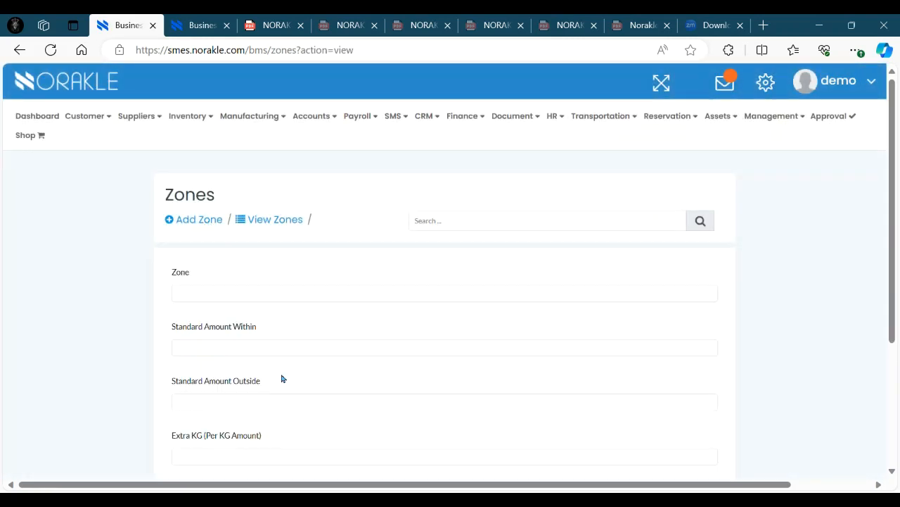
scroll(292, 389, "down", 1)
scroll(293, 389, "down", 1)
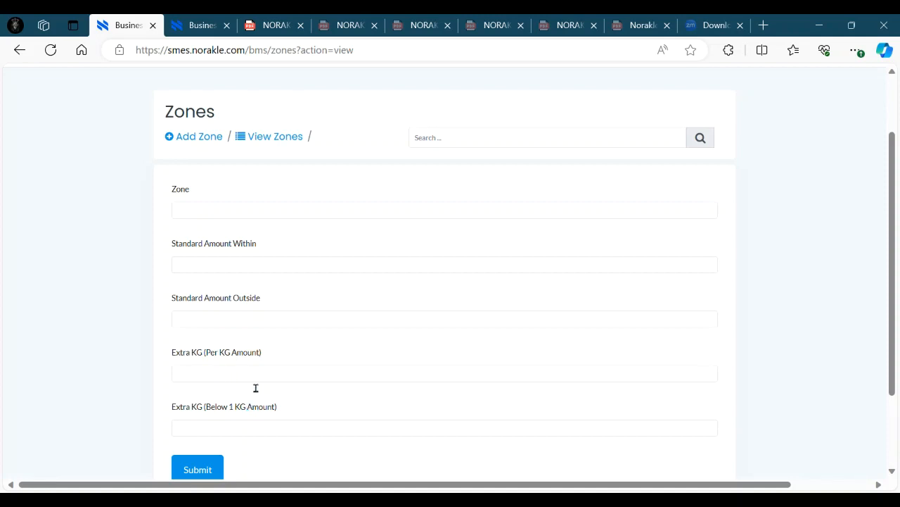
scroll(255, 388, "down", 1)
Step: Return to the zones list and open the North/West zone's record to review its standard and extra KG amounts
left_click(275, 96)
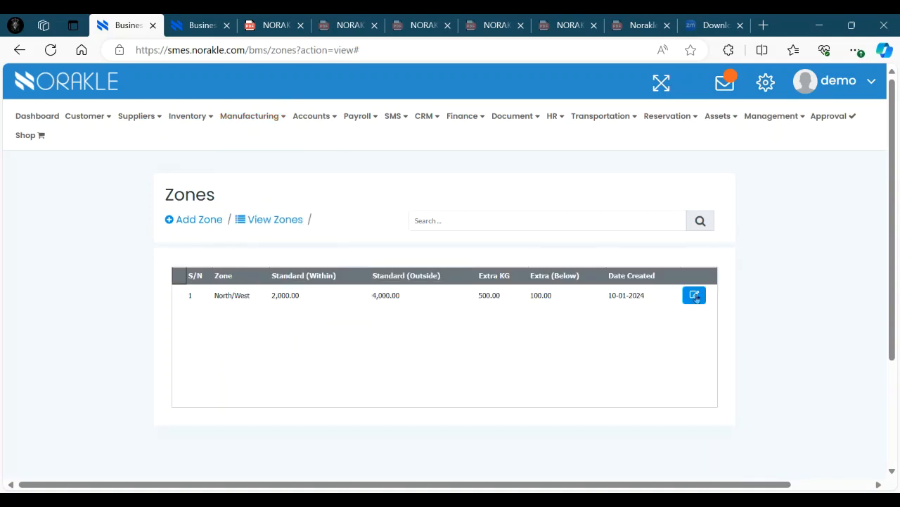
left_click(695, 295)
scroll(375, 352, "down", 1)
scroll(369, 347, "down", 3)
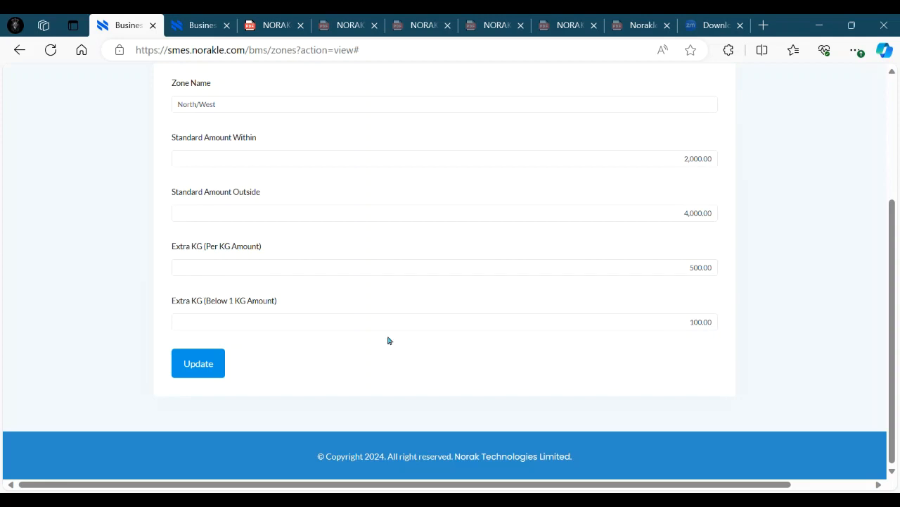
scroll(719, 340, "up", 3)
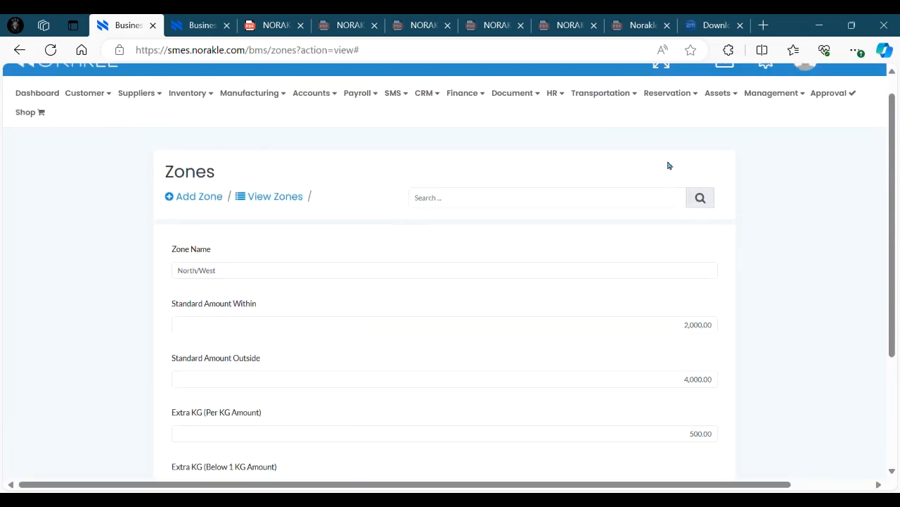
Step: Start a new parcel in Percel Management and try a weight of 2.5 kg on the first item line
mouse_move(616, 105)
left_click(583, 267)
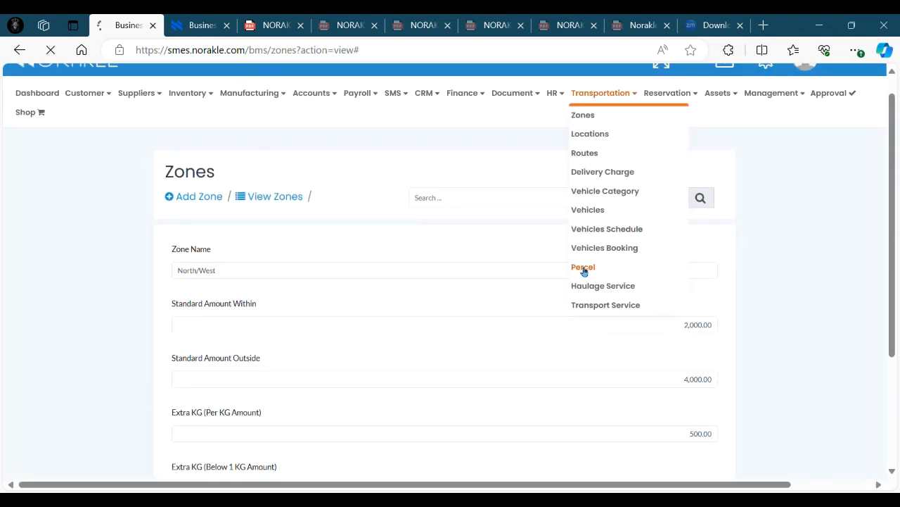
scroll(92, 137, "down", 1)
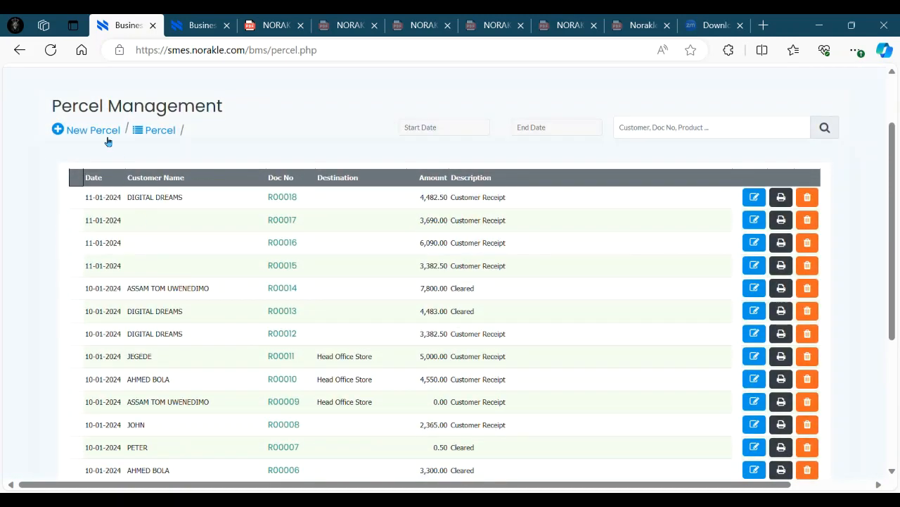
left_click(83, 131)
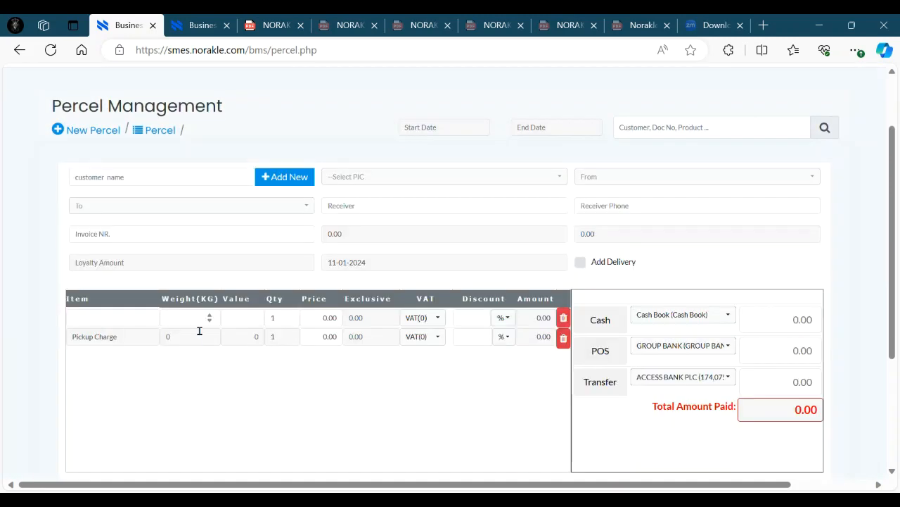
left_click(201, 319)
type("2.5")
left_click(327, 377)
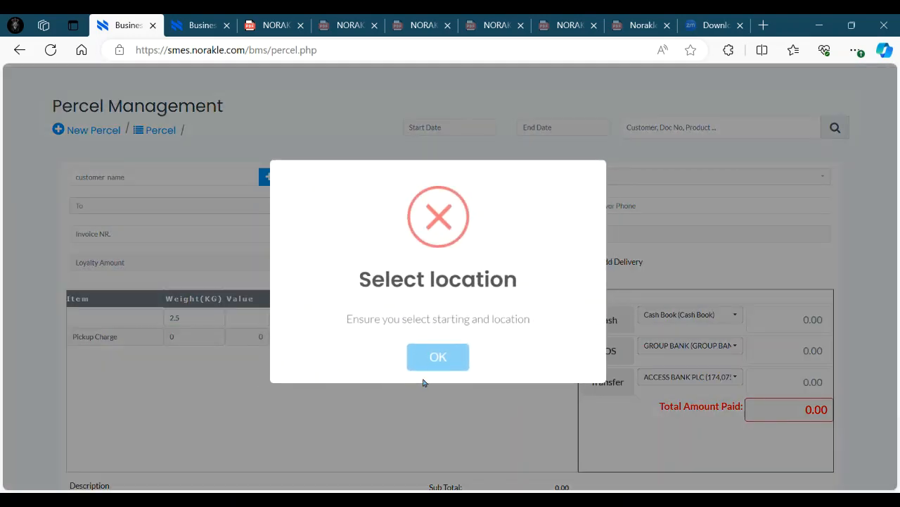
left_click(429, 356)
Step: Set the new parcel's From location to GROUP OF COMPANIES and its To location to Head Office Store
left_click(617, 180)
left_click(622, 223)
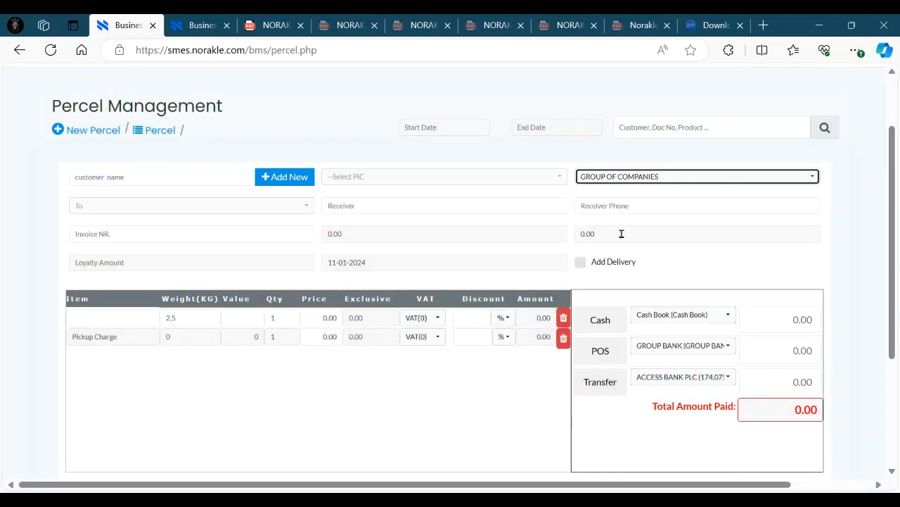
left_click(310, 208)
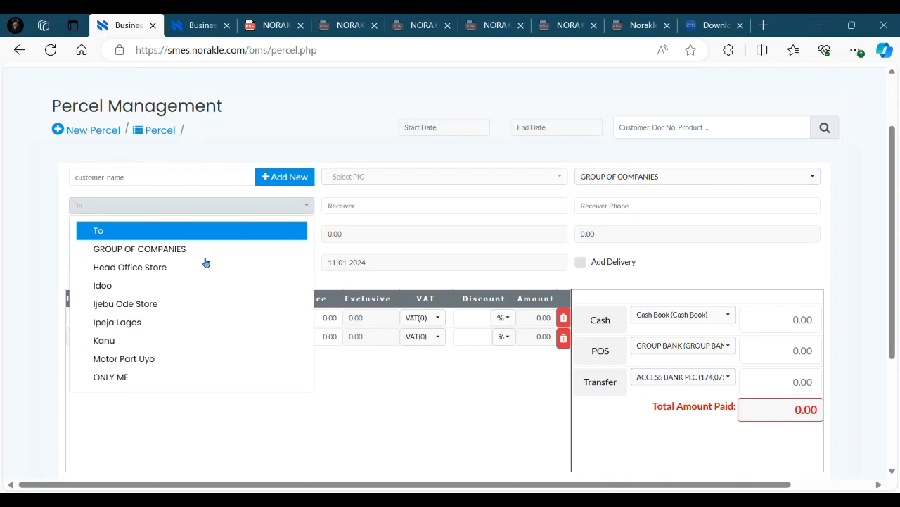
left_click(182, 268)
Step: Re-enter the first item's weight as 2.5 kg and select the listed PIC for the parcel
left_click(201, 322)
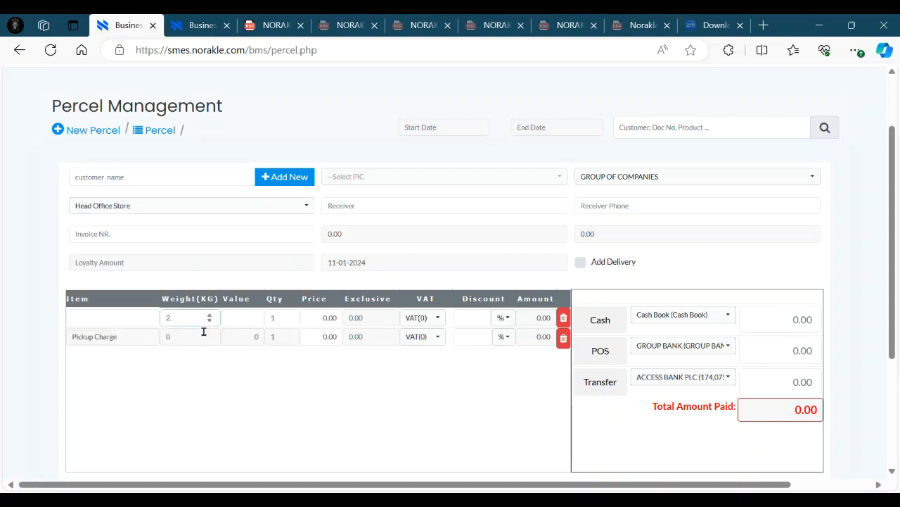
type(".5")
left_click(284, 386)
left_click(429, 183)
left_click(362, 256)
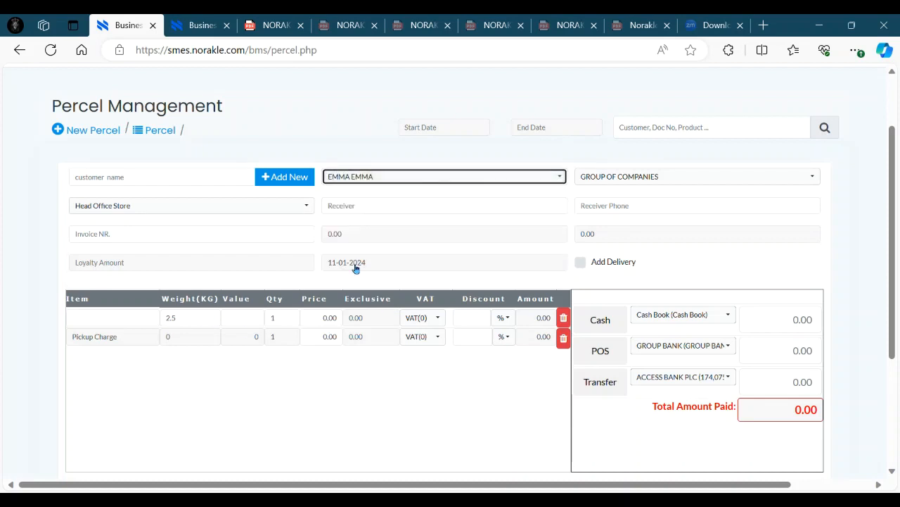
Step: Enter w as the first item's name and set its weight to 2.5 kg
left_click(134, 321)
type("w")
left_click(209, 321)
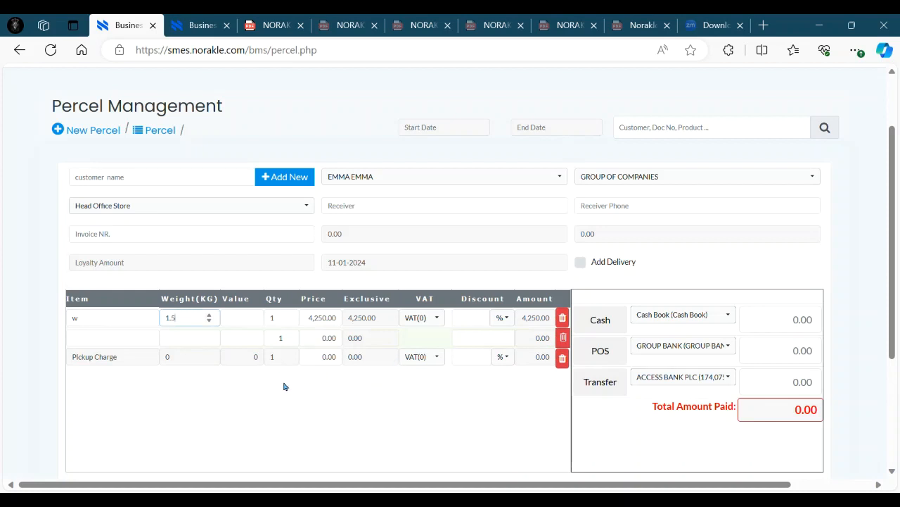
type("2")
left_click(294, 417)
Step: Review the completed parcel form from the customer and location fields through to the totals and the Create Receipt option
scroll(471, 220, "up", 2)
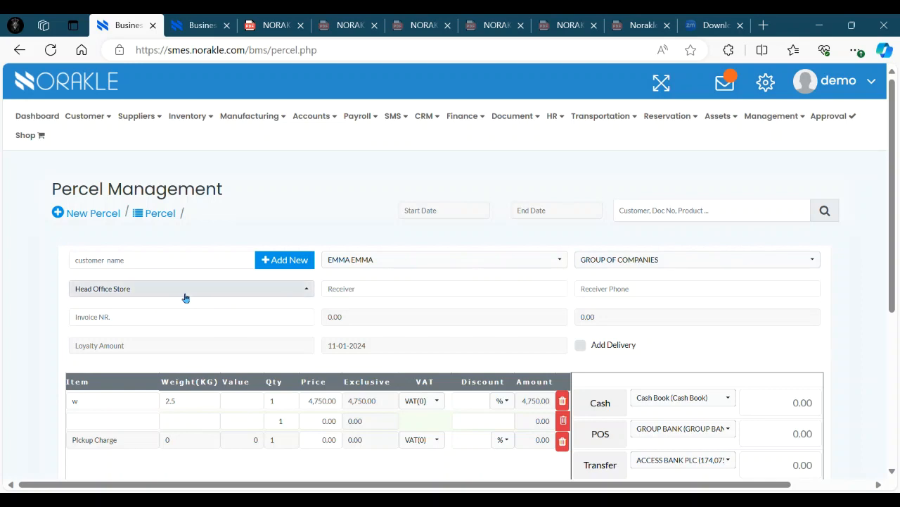
scroll(304, 359, "down", 1)
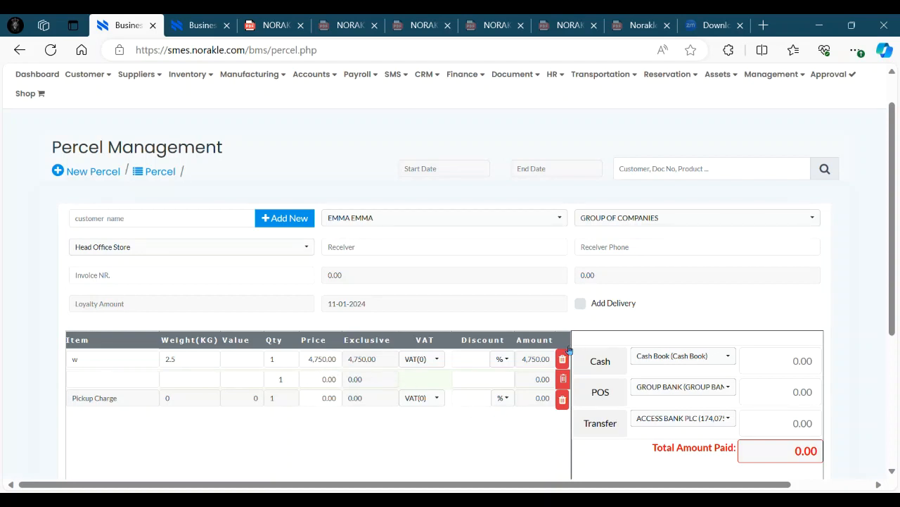
scroll(573, 328, "up", 1)
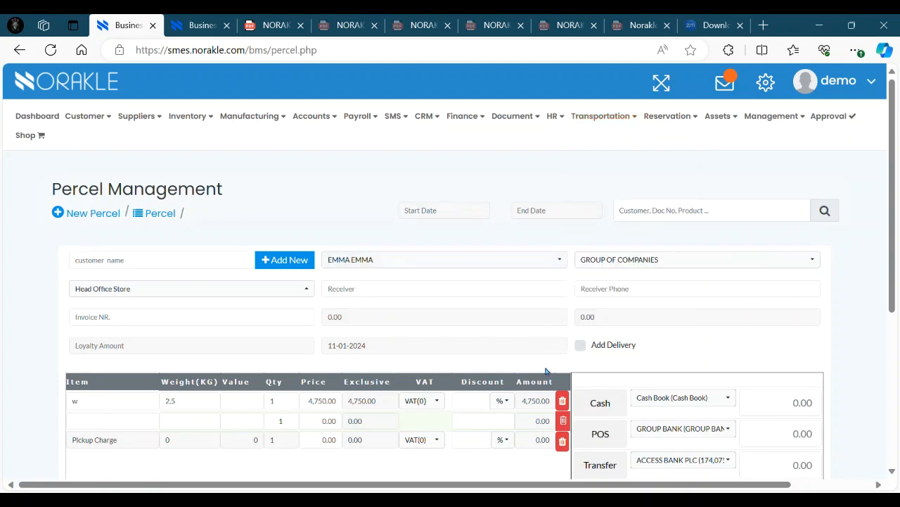
scroll(545, 371, "down", 3)
scroll(596, 380, "down", 2)
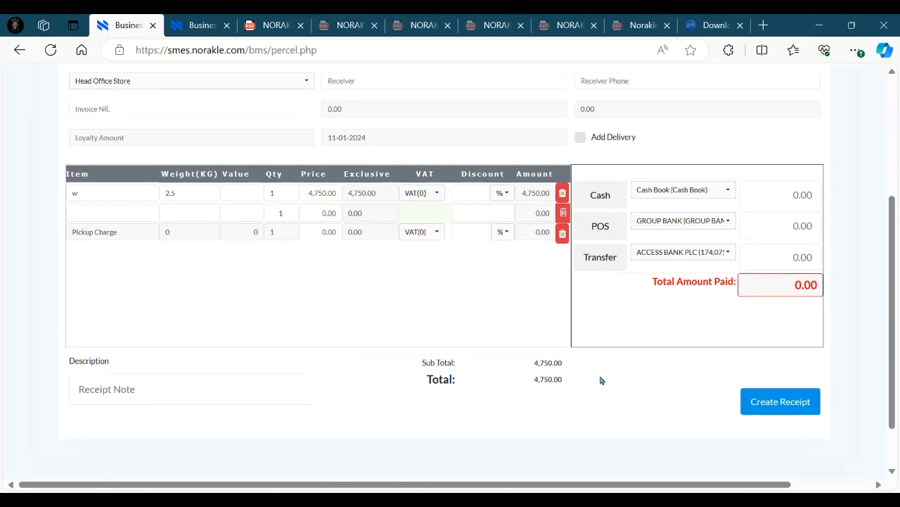
scroll(807, 401, "up", 1)
scroll(505, 257, "up", 3)
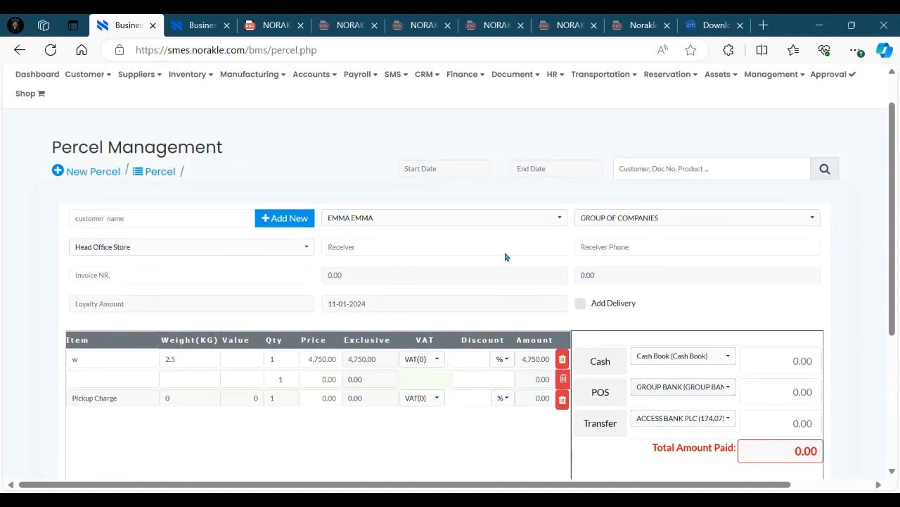
Step: Open Haulage Service in the Transportation module and start a new invoice
mouse_move(583, 90)
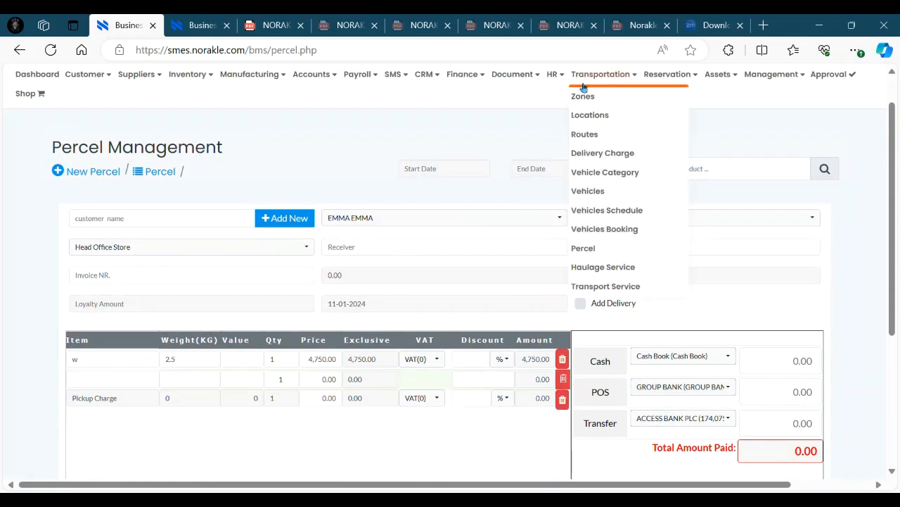
left_click(597, 275)
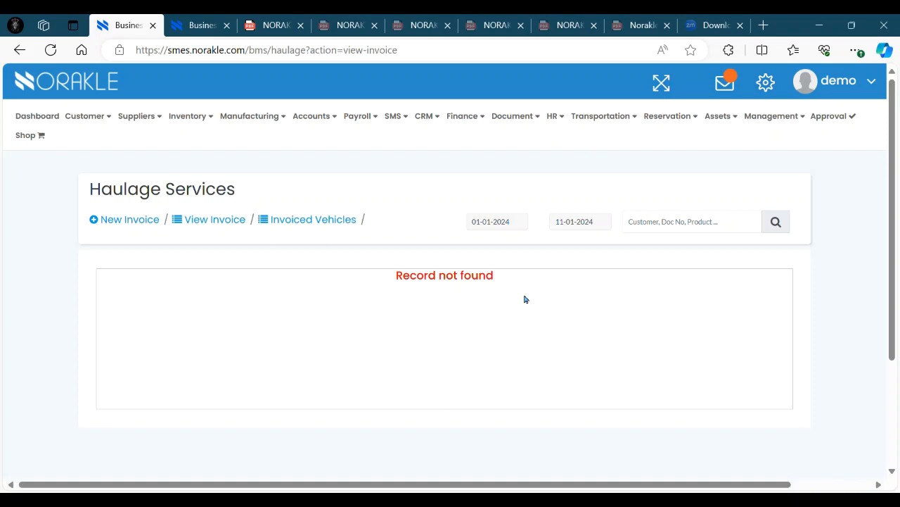
left_click(137, 221)
scroll(364, 356, "down", 2)
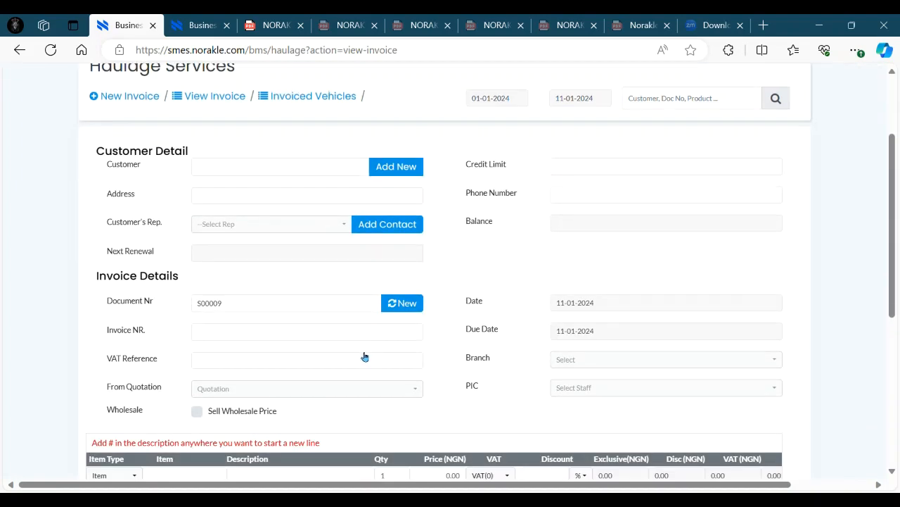
Step: Examine the haulage invoice form's customer and invoice details, item line columns, invoice note, totals and Create Invoice option
scroll(450, 387, "down", 1)
scroll(455, 388, "up", 1)
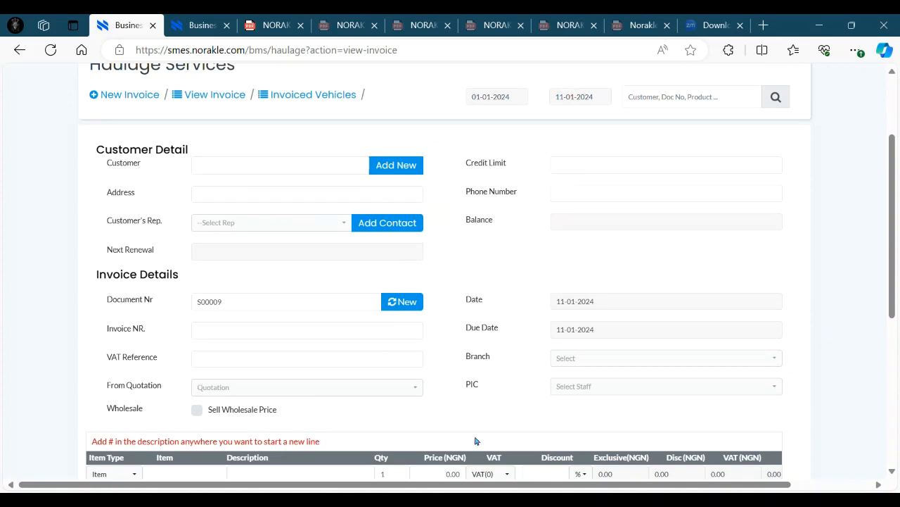
scroll(430, 348, "down", 1)
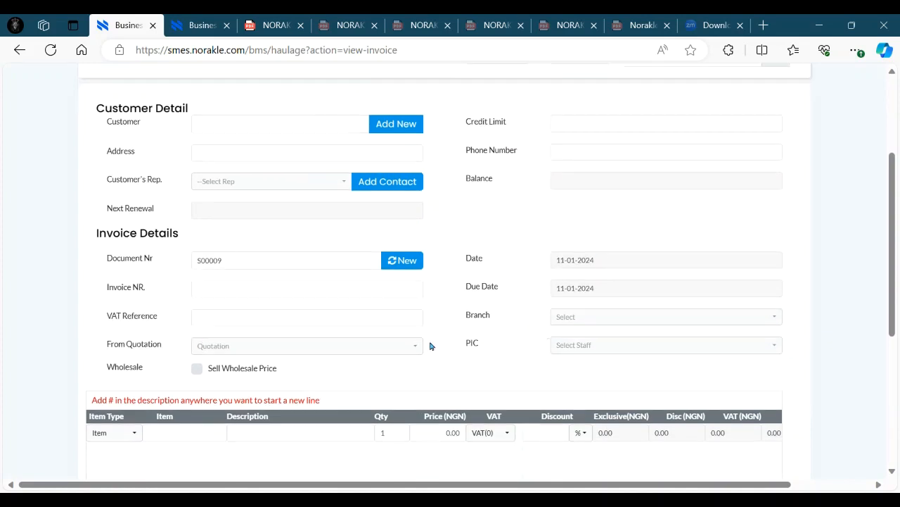
scroll(211, 471, "down", 2)
scroll(176, 404, "up", 1)
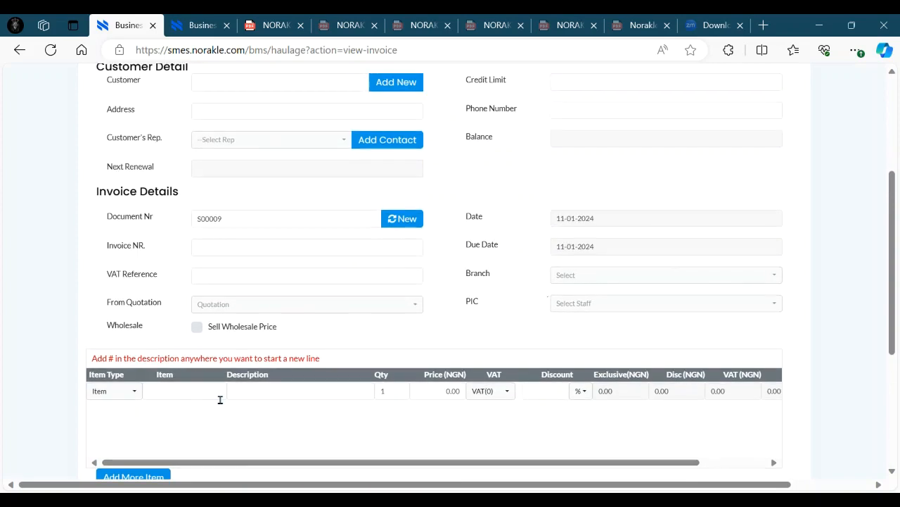
scroll(214, 396, "down", 1)
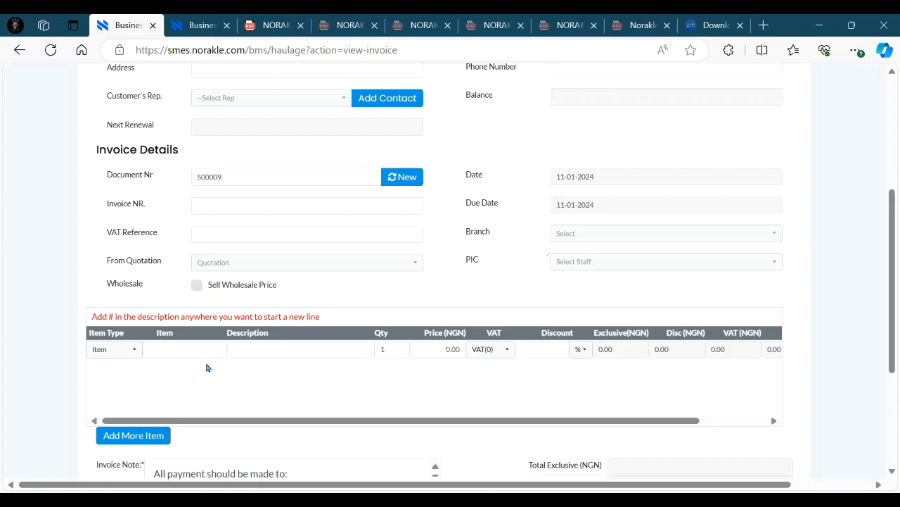
left_click(179, 355)
left_click(280, 382)
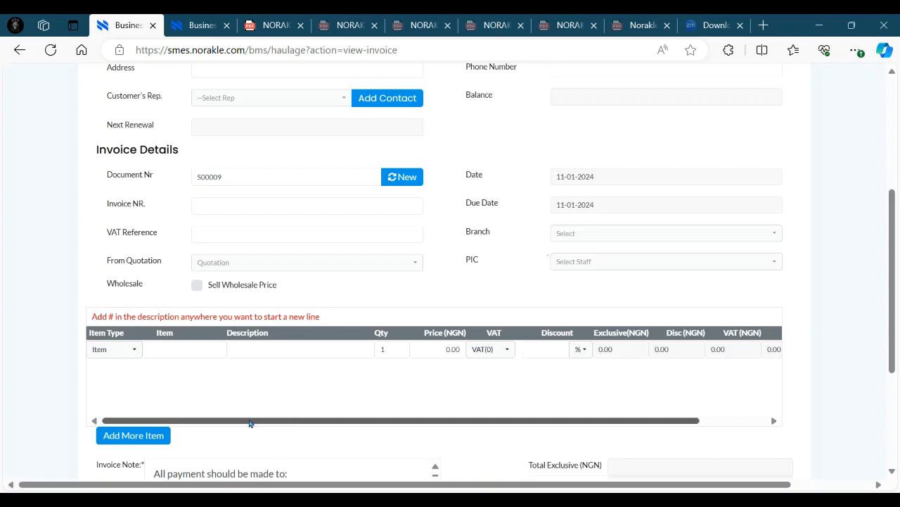
scroll(422, 422, "up", 1)
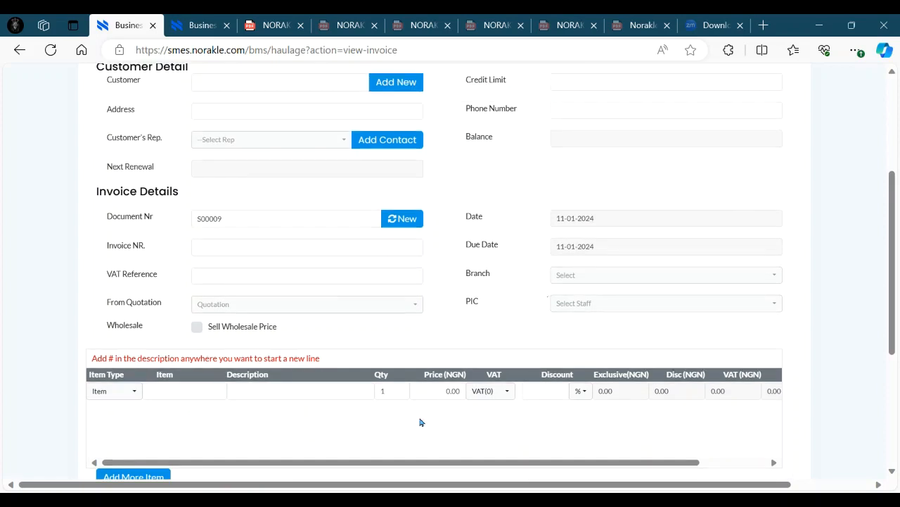
scroll(282, 422, "down", 1)
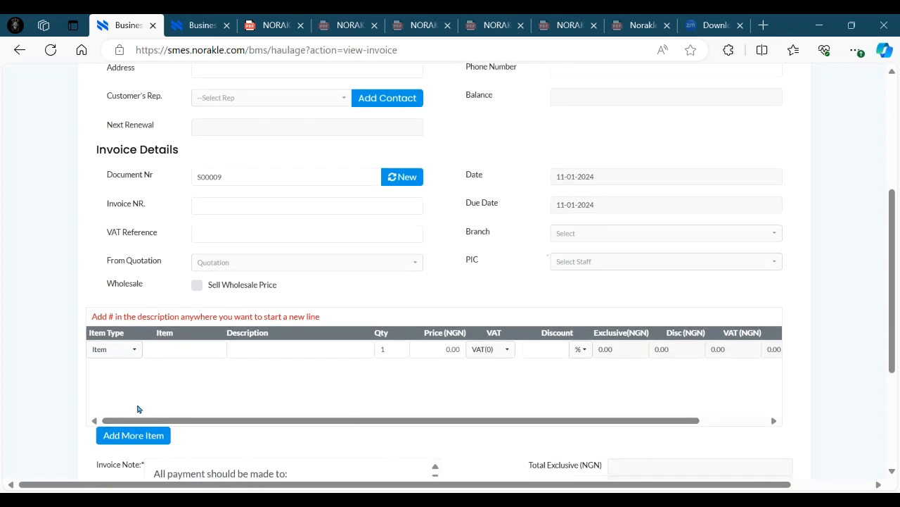
left_click(175, 356)
scroll(552, 381, "down", 2)
scroll(509, 420, "up", 3)
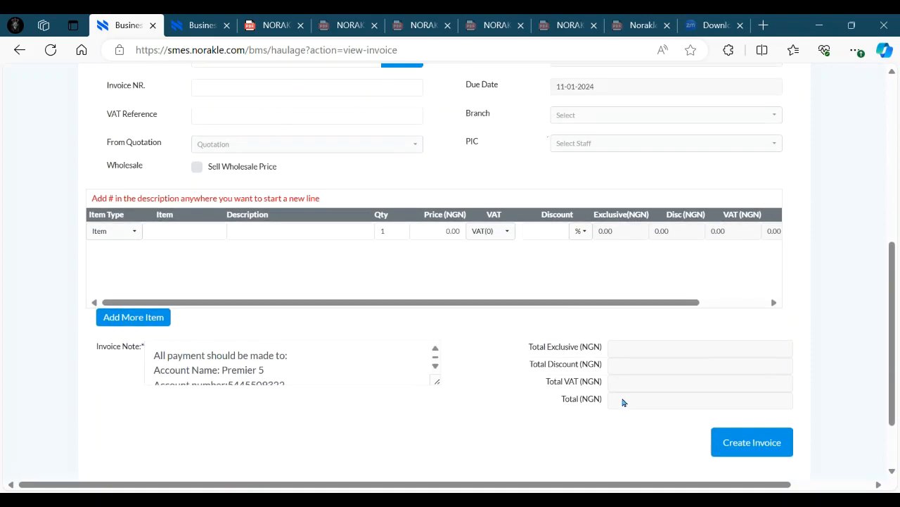
scroll(605, 398, "up", 3)
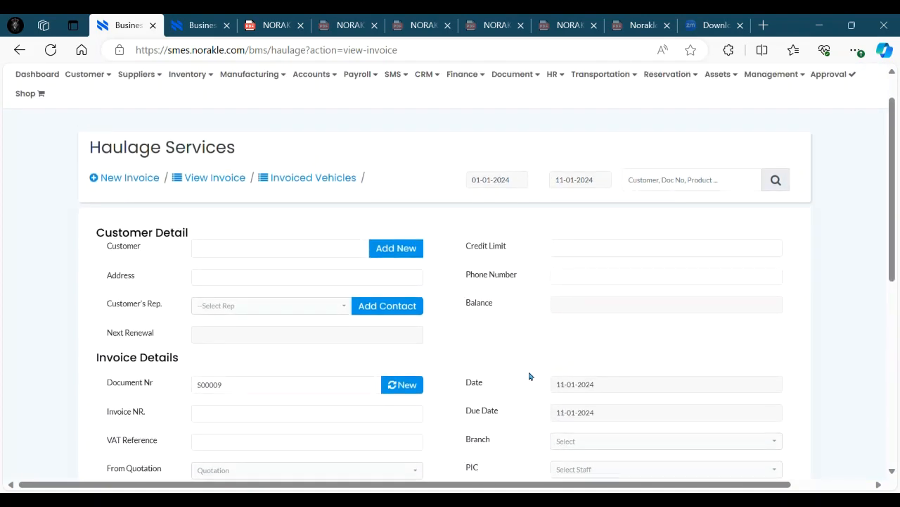
Step: Open Transport Service in the Transportation module, glance over its invoice list and start a new invoice
mouse_move(599, 75)
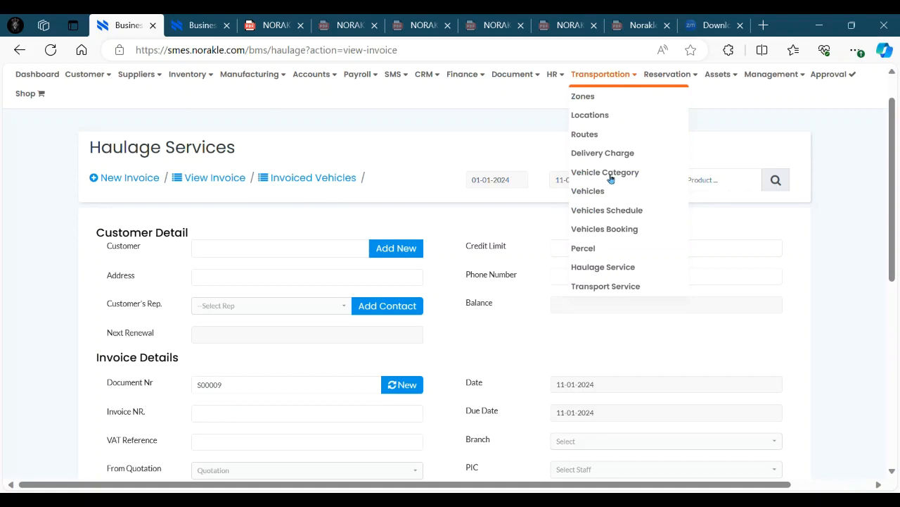
left_click(608, 286)
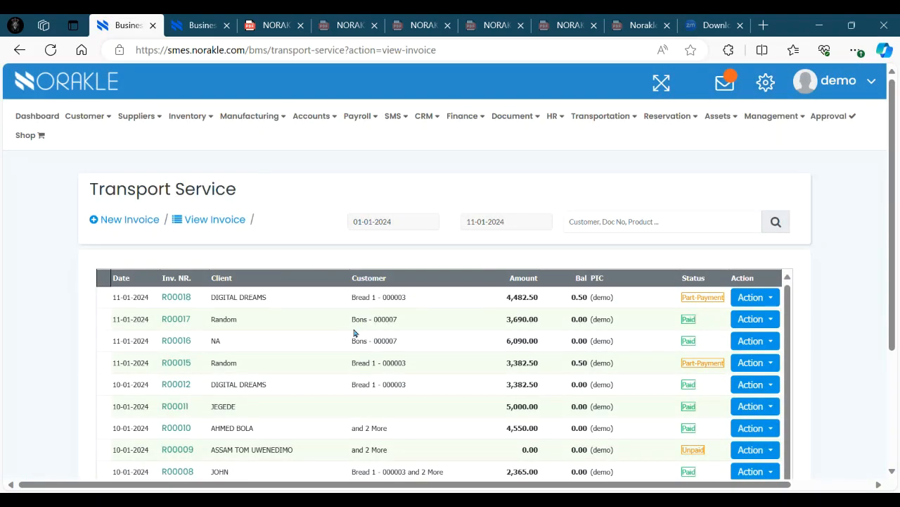
scroll(320, 343, "down", 1)
scroll(320, 342, "up", 1)
left_click(126, 220)
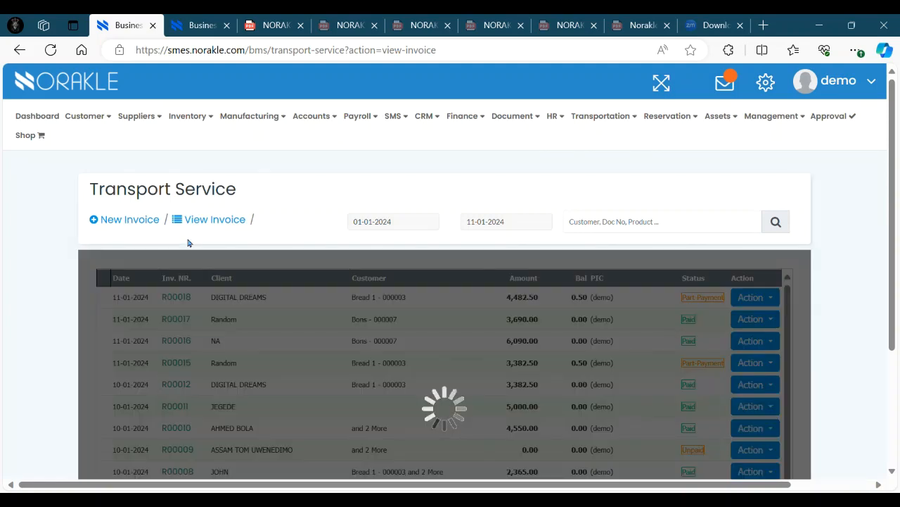
Step: Examine the transport invoice form's client and invoice details, trip line columns such as Destination and Vehicle No, and totals
scroll(685, 335, "down", 2)
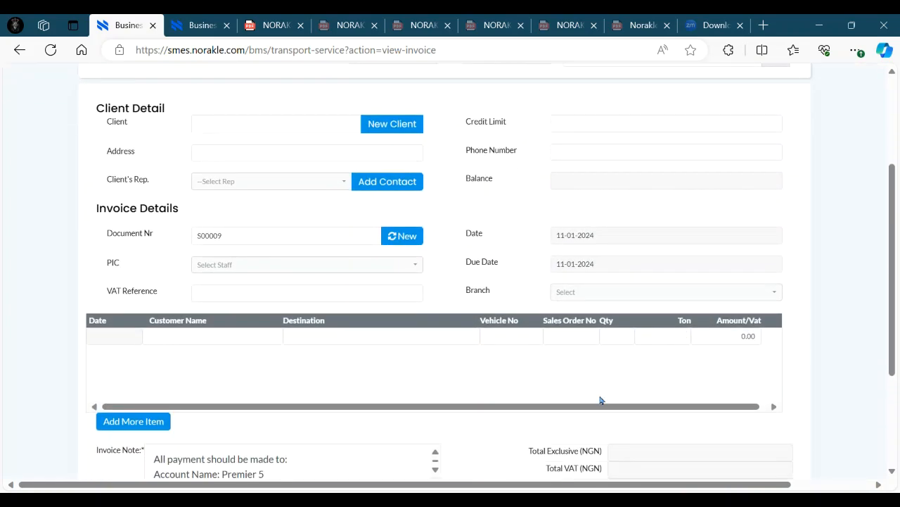
scroll(166, 363, "up", 1)
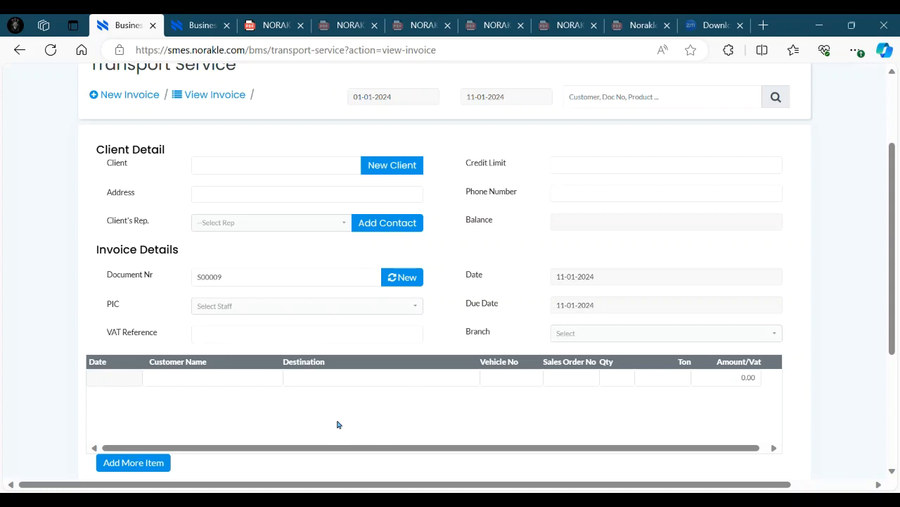
scroll(535, 416, "down", 3)
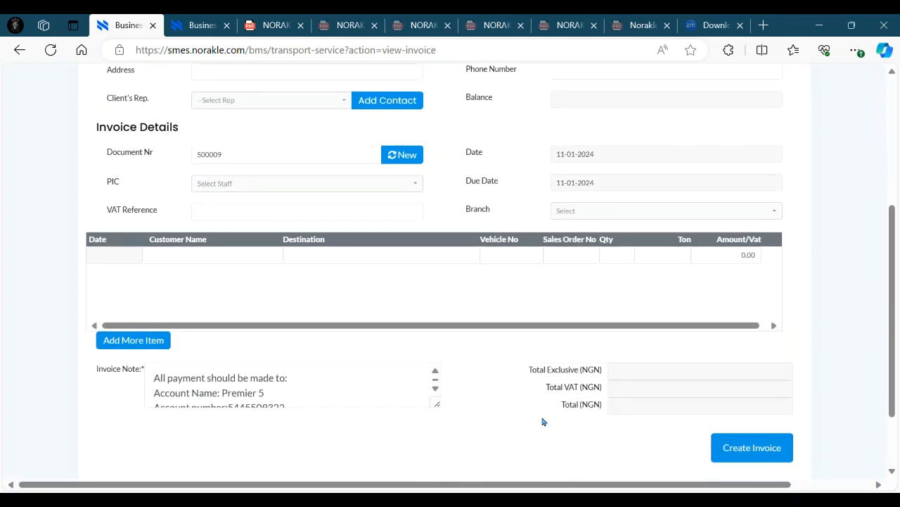
scroll(658, 421, "up", 1)
scroll(634, 430, "up", 1)
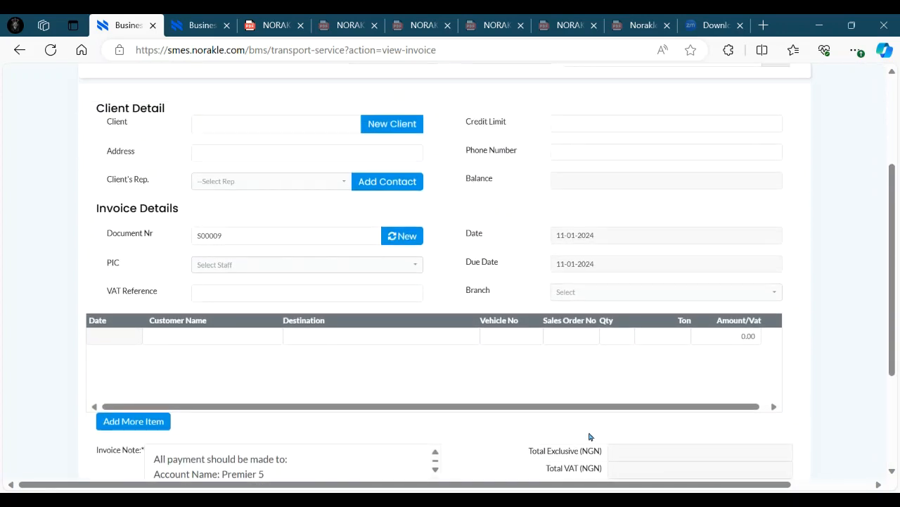
scroll(588, 434, "up", 1)
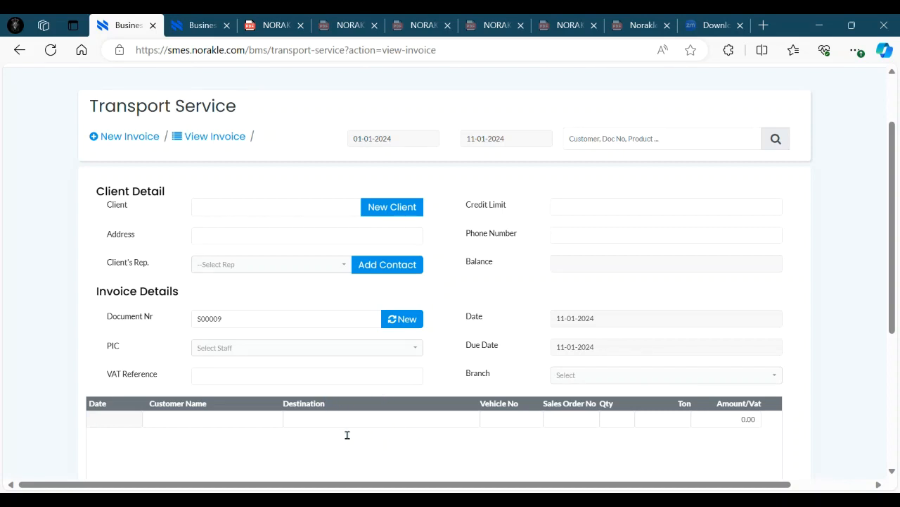
scroll(329, 387, "up", 1)
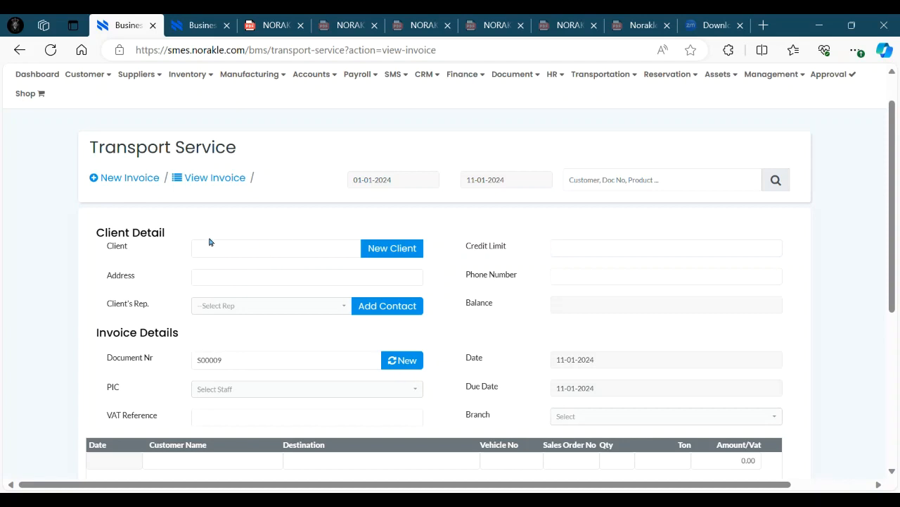
Step: View the new client form without submitting it, and review the transport invoice from its trip lines to the Create Invoice option
left_click(395, 248)
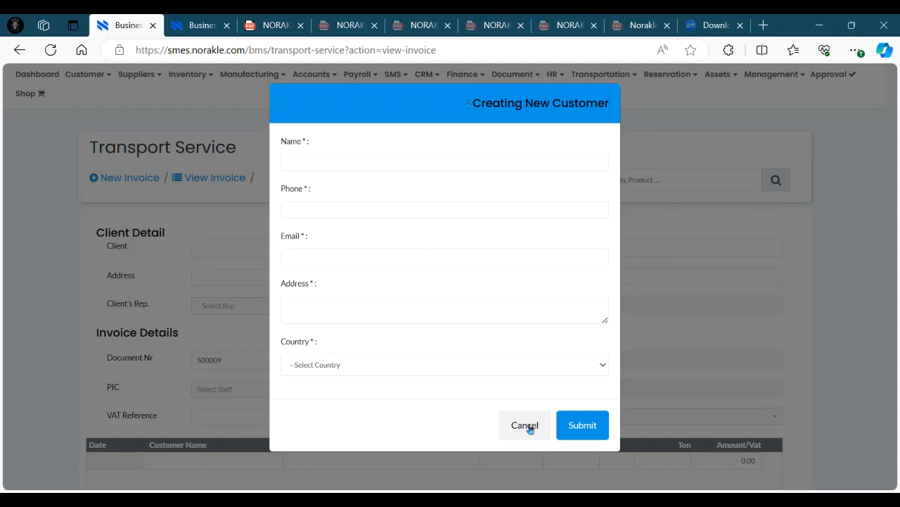
left_click(532, 429)
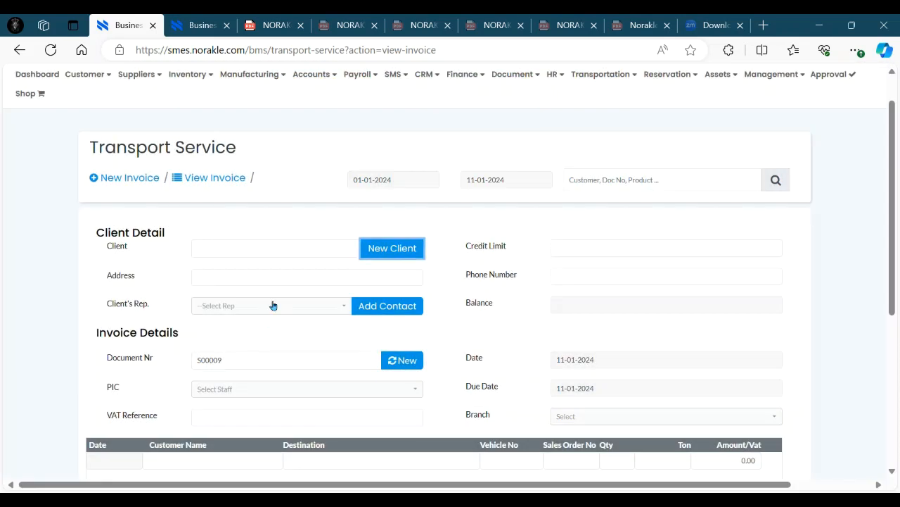
scroll(488, 420, "down", 2)
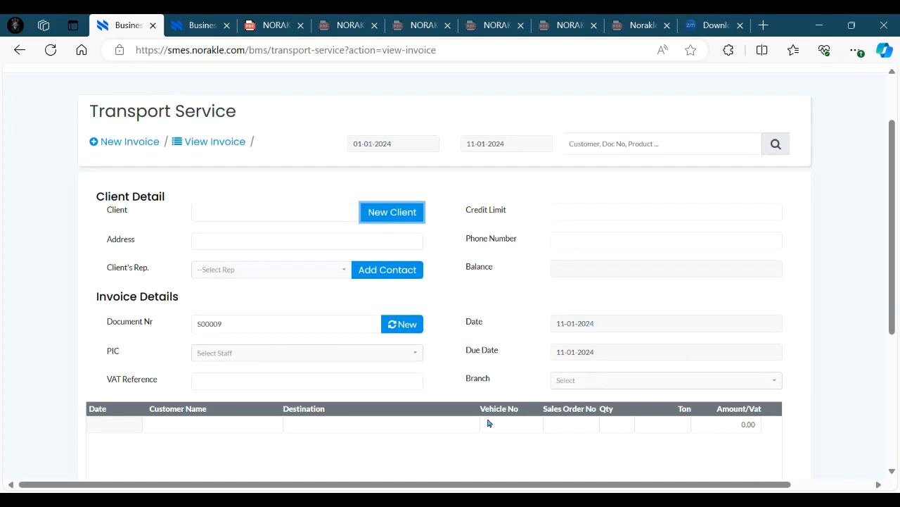
scroll(232, 396, "down", 3)
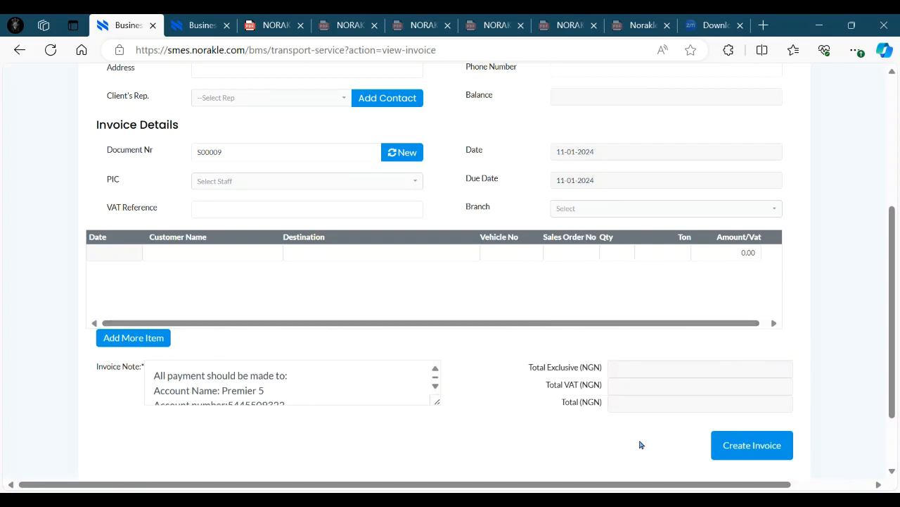
scroll(526, 332, "up", 4)
scroll(451, 233, "up", 2)
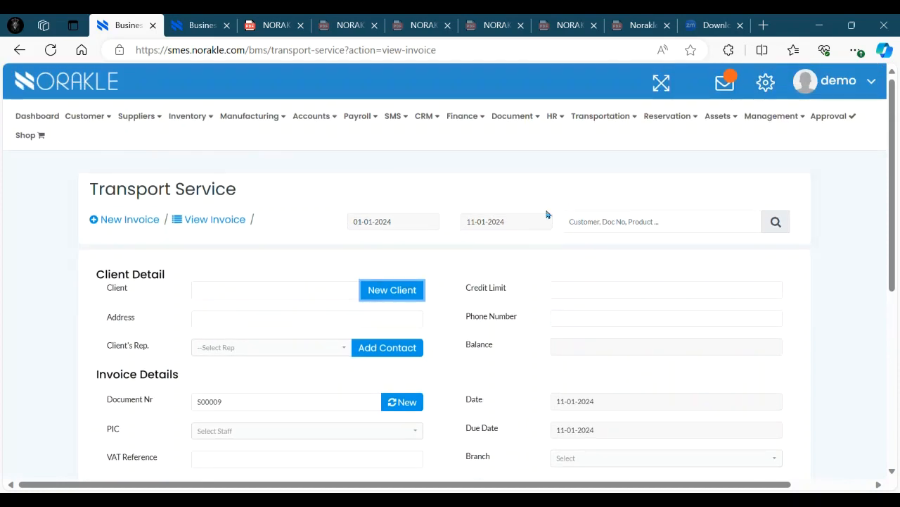